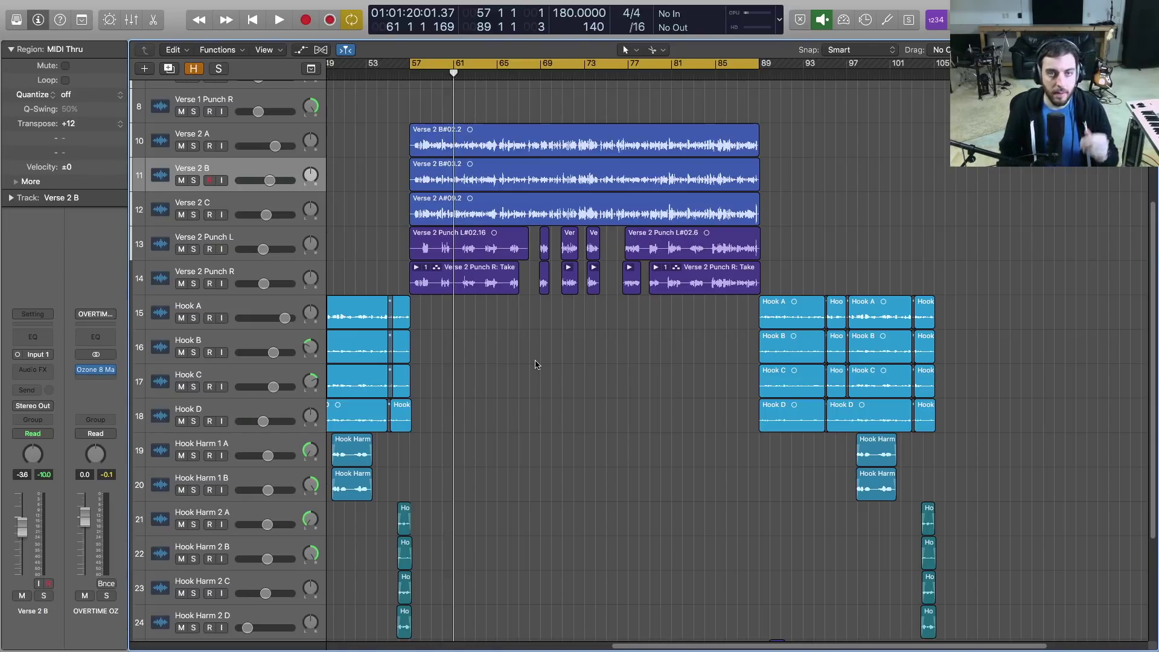
- Examine the Verse 2 A, B and C regions and the Verse 2 Punch L region in the arrangement
scroll(536, 364, up, 2)
click(487, 197)
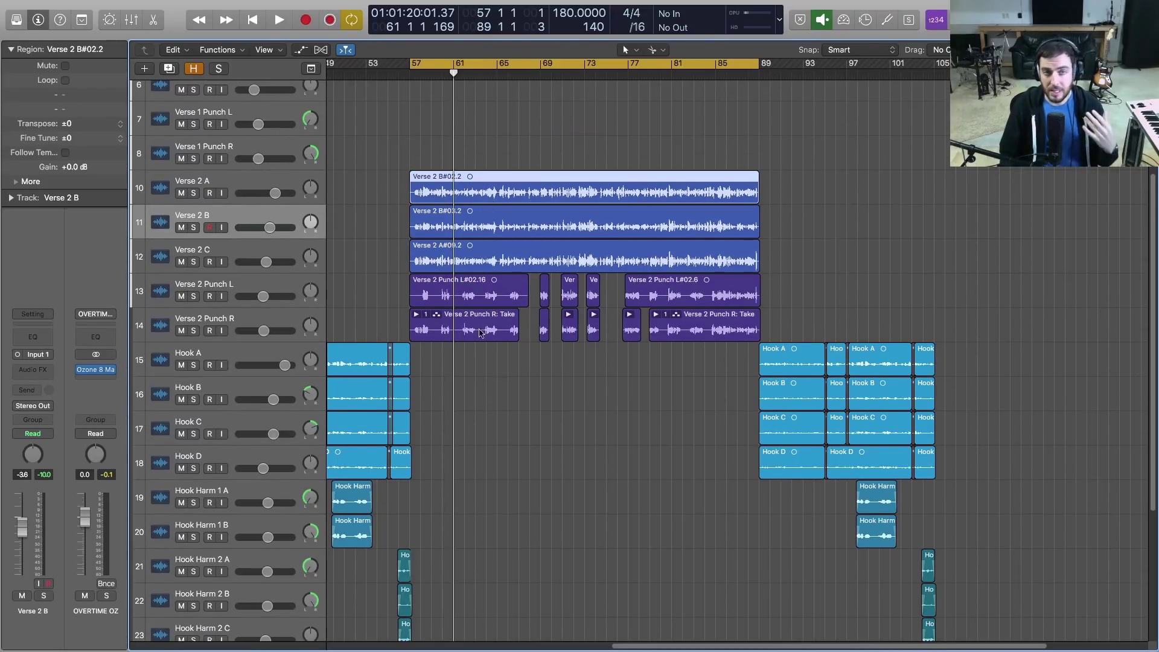
click(249, 189)
click(455, 183)
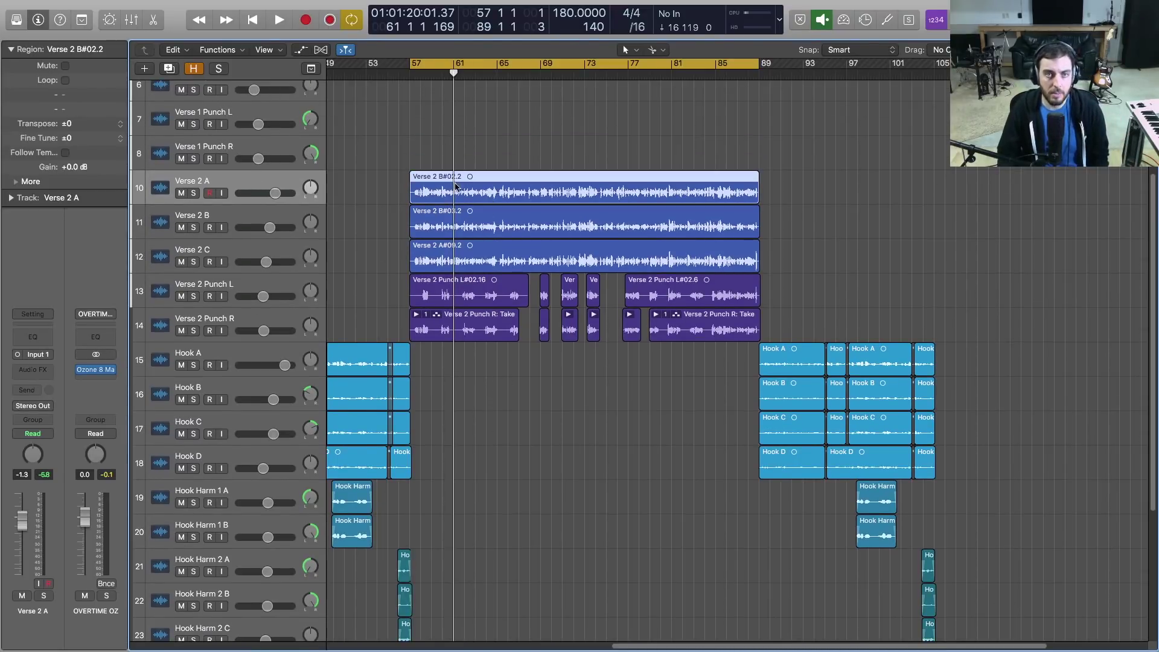
click(404, 203)
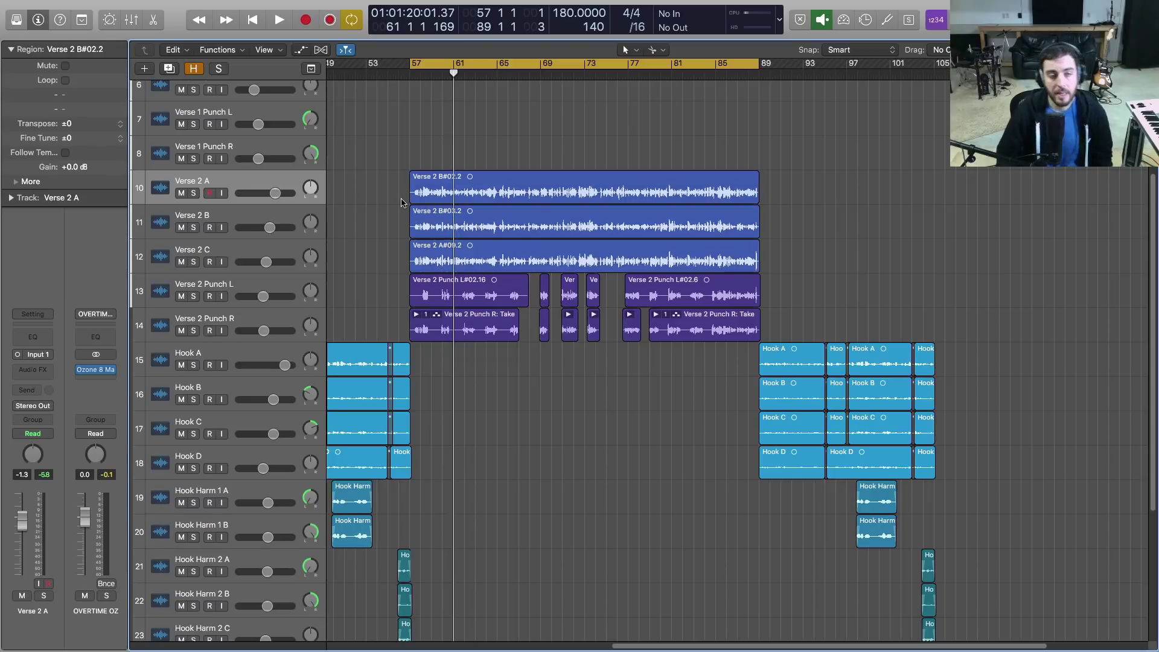
click(449, 234)
click(400, 224)
click(456, 228)
click(376, 228)
click(457, 228)
click(400, 222)
click(457, 228)
click(443, 246)
click(385, 255)
click(419, 286)
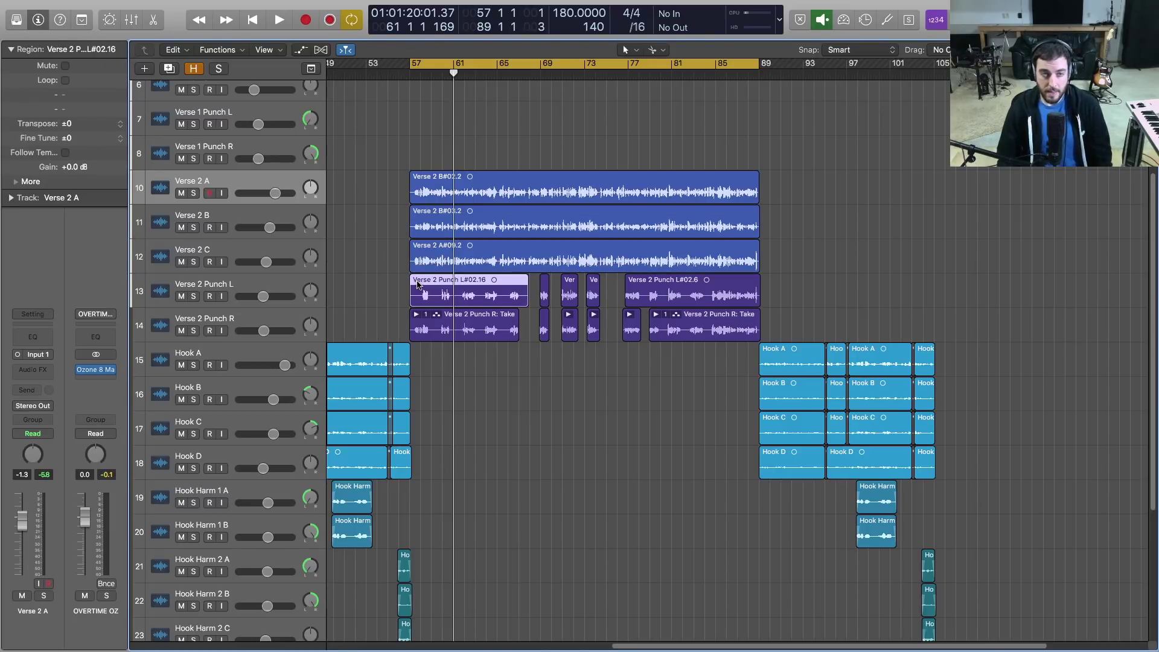
click(386, 284)
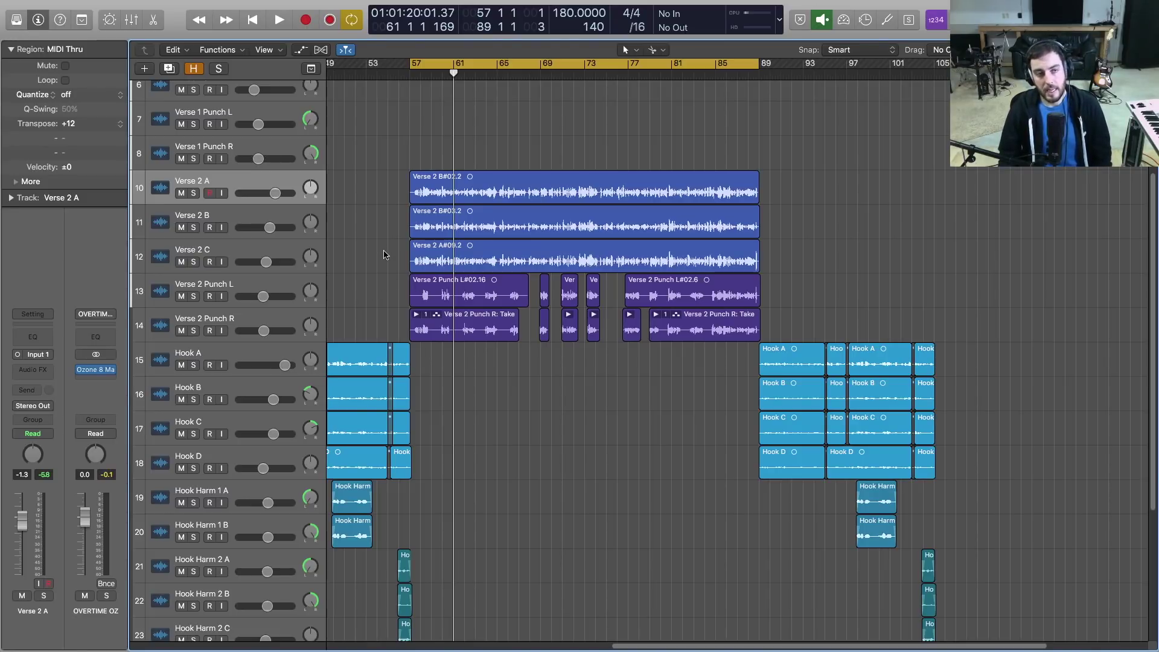
- Show the mixer, play back the Verse 2 vocals, and audition Verse 2 Punch L in solo
key(x)
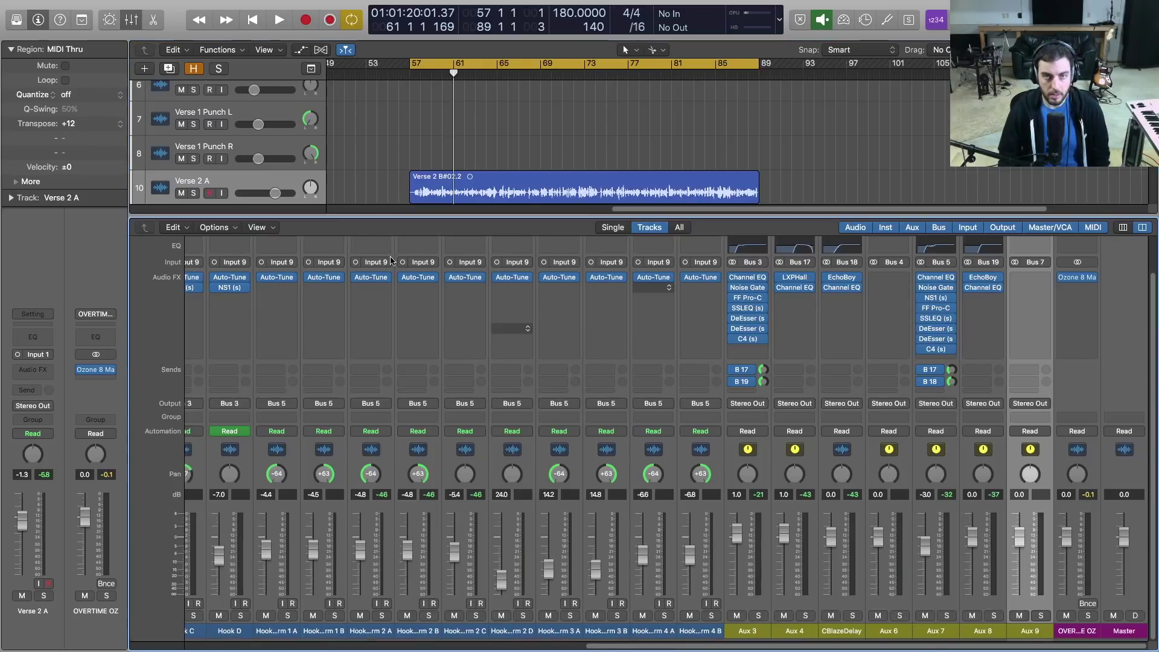
drag(469, 649, 359, 650)
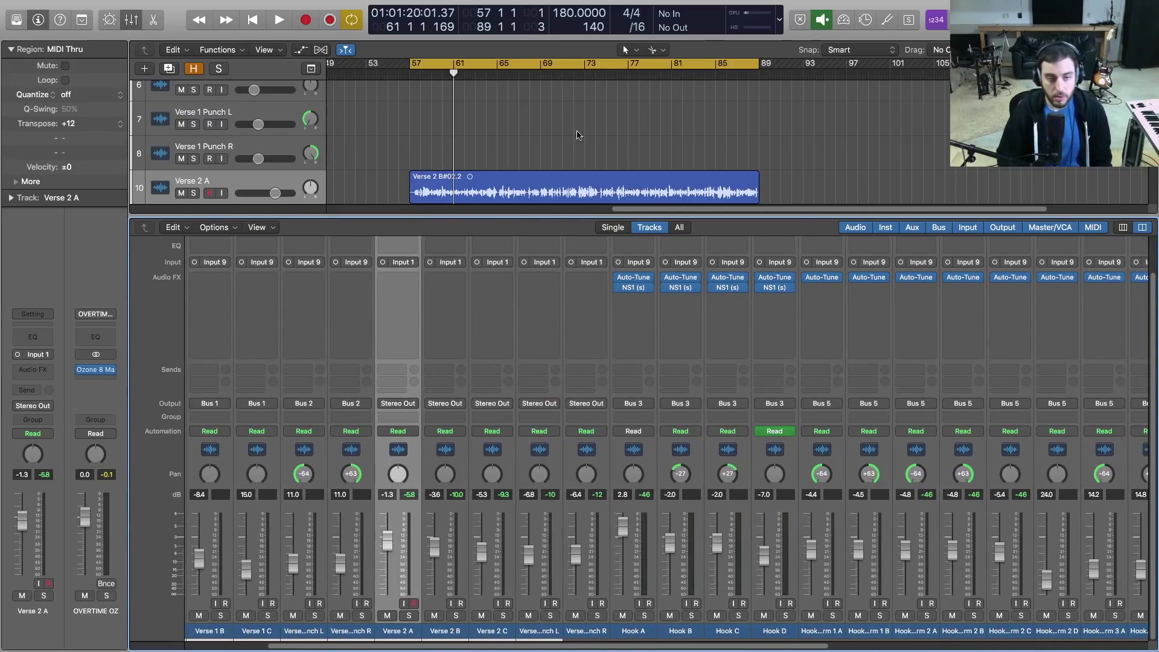
key(space)
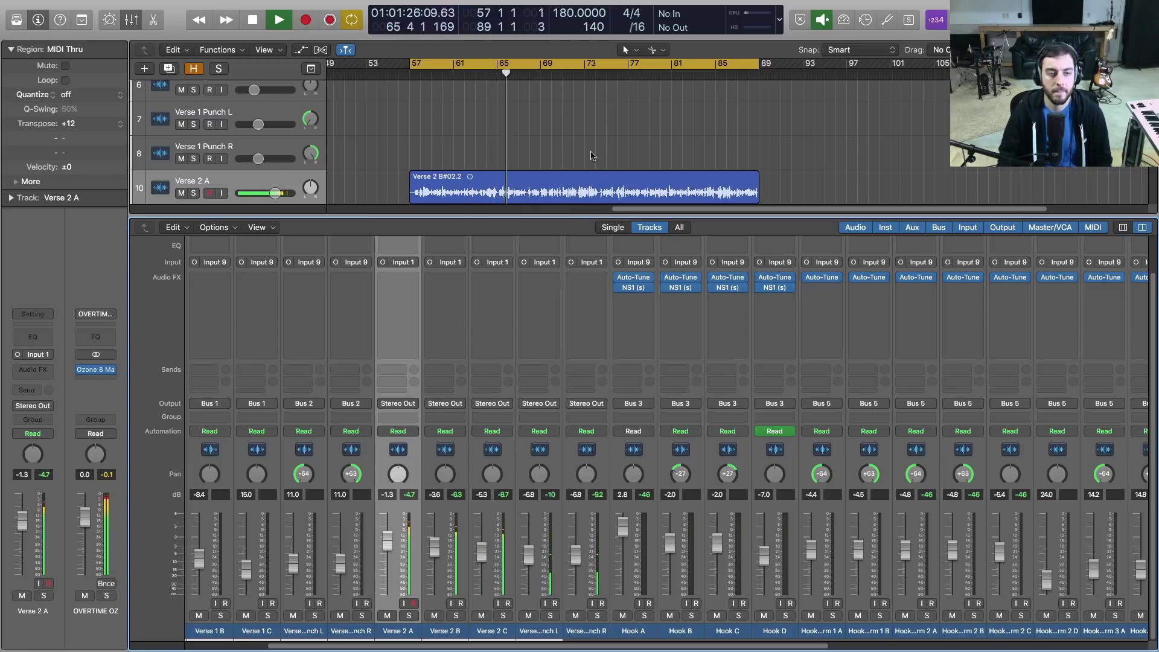
click(550, 616)
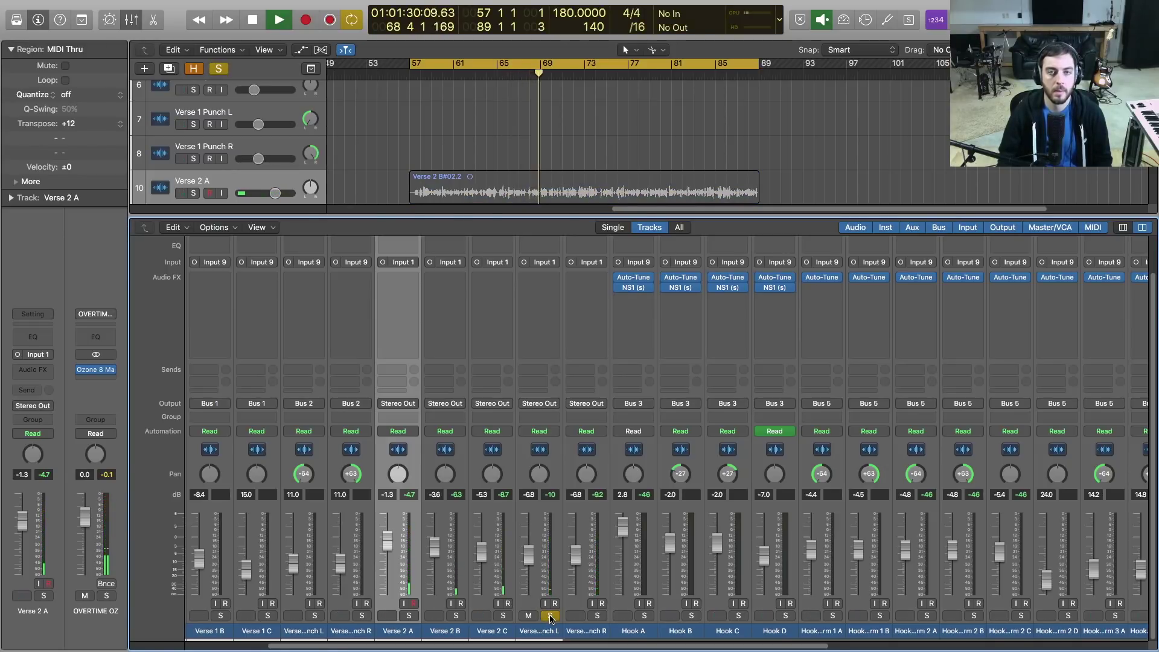
scroll(536, 179, down, 5)
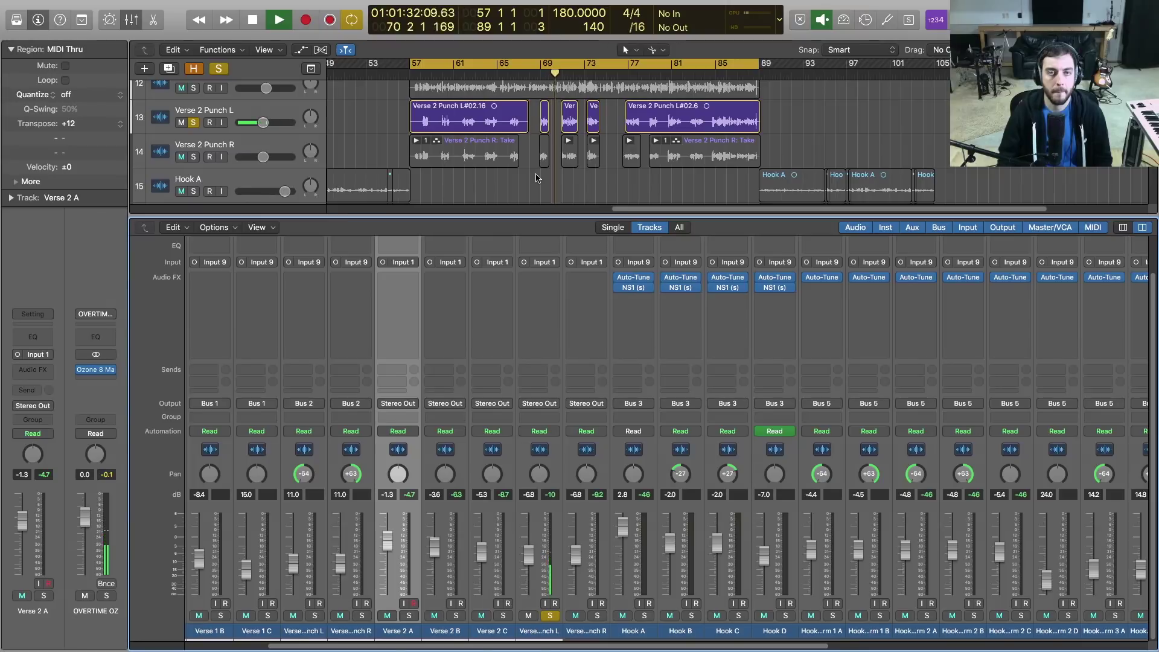
click(551, 616)
- Solo Verse 2 C, Verse 2 B and Verse 2 A one after another to hear each alone, and stop playback
click(503, 616)
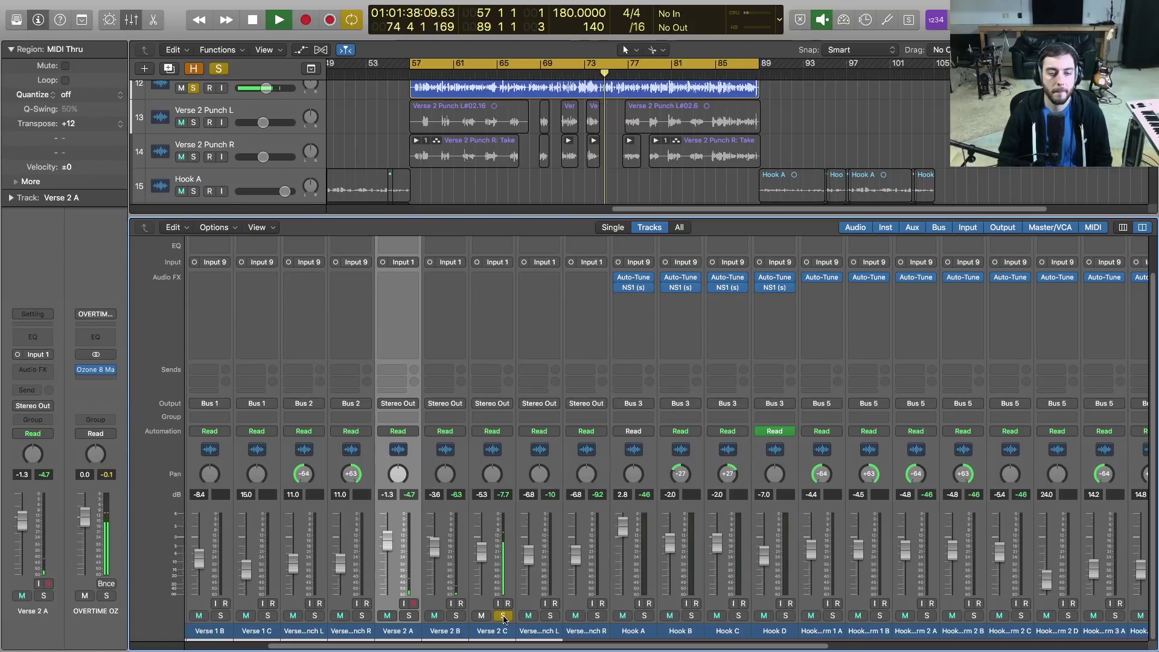
click(503, 616)
click(456, 616)
click(456, 616)
click(409, 616)
click(409, 616)
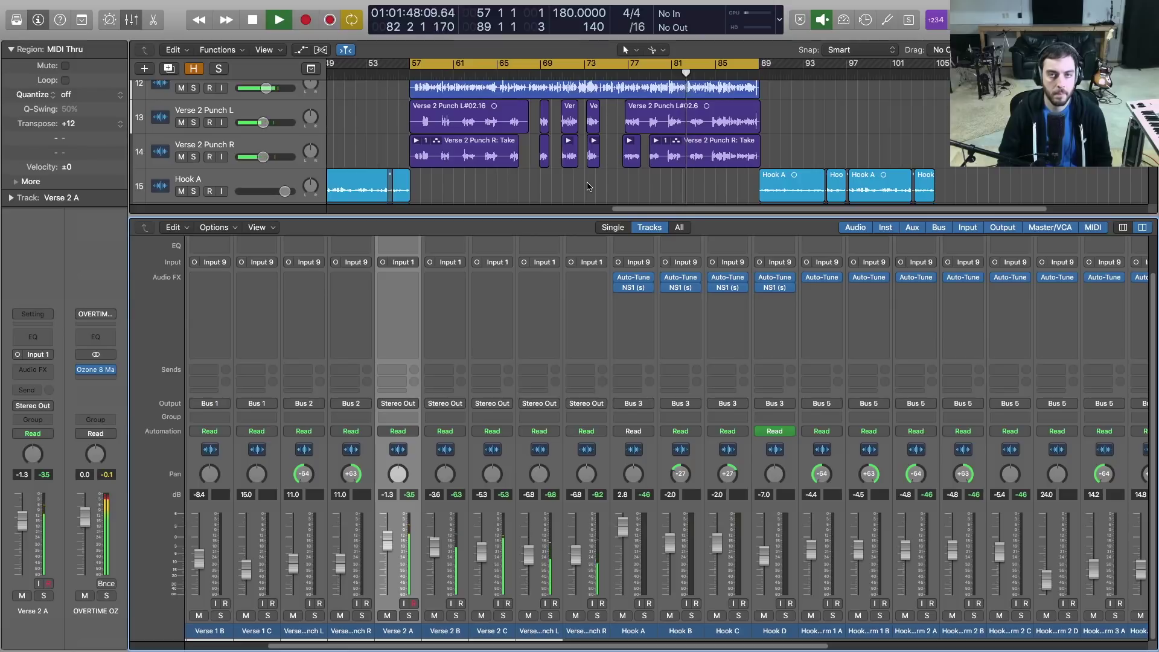
key(space)
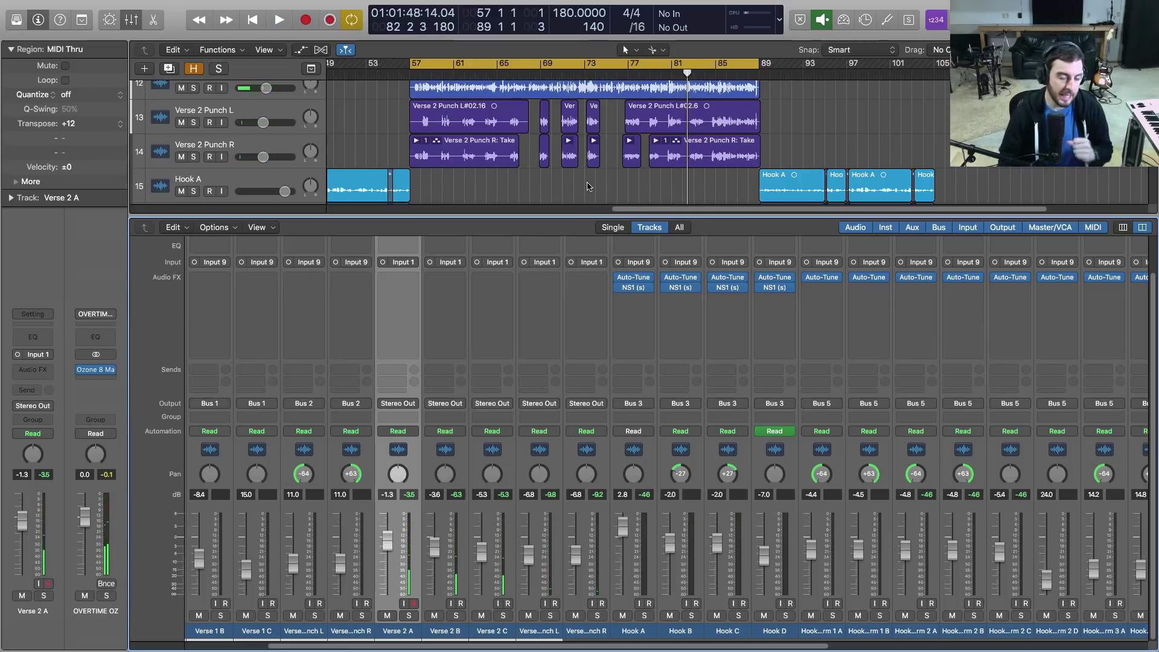
- Route the outputs of Verse 2 A, B, C, Punch L and Punch R to Bus 7 together
click(404, 634)
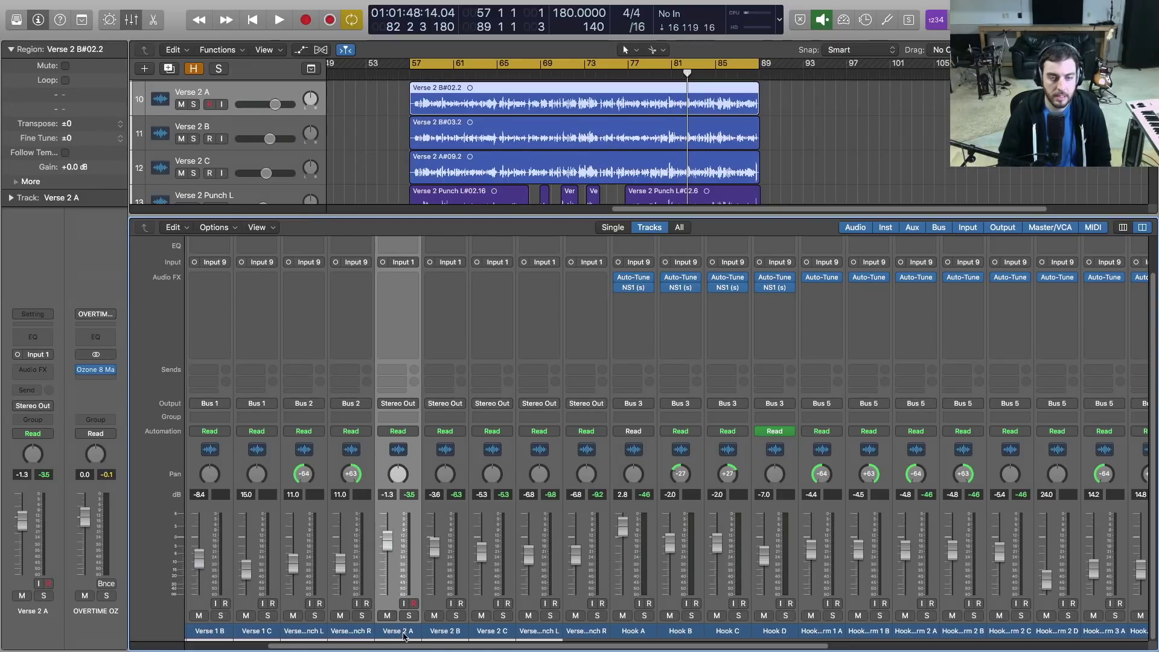
drag(404, 634, 587, 633)
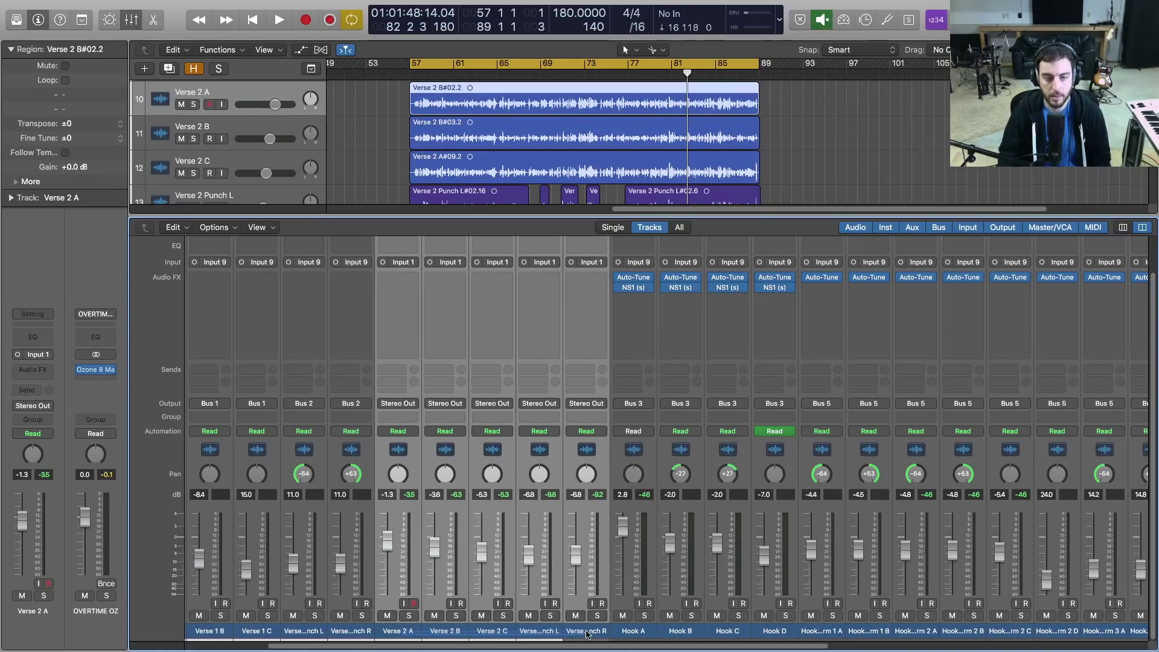
click(402, 404)
mouse_move(419, 447)
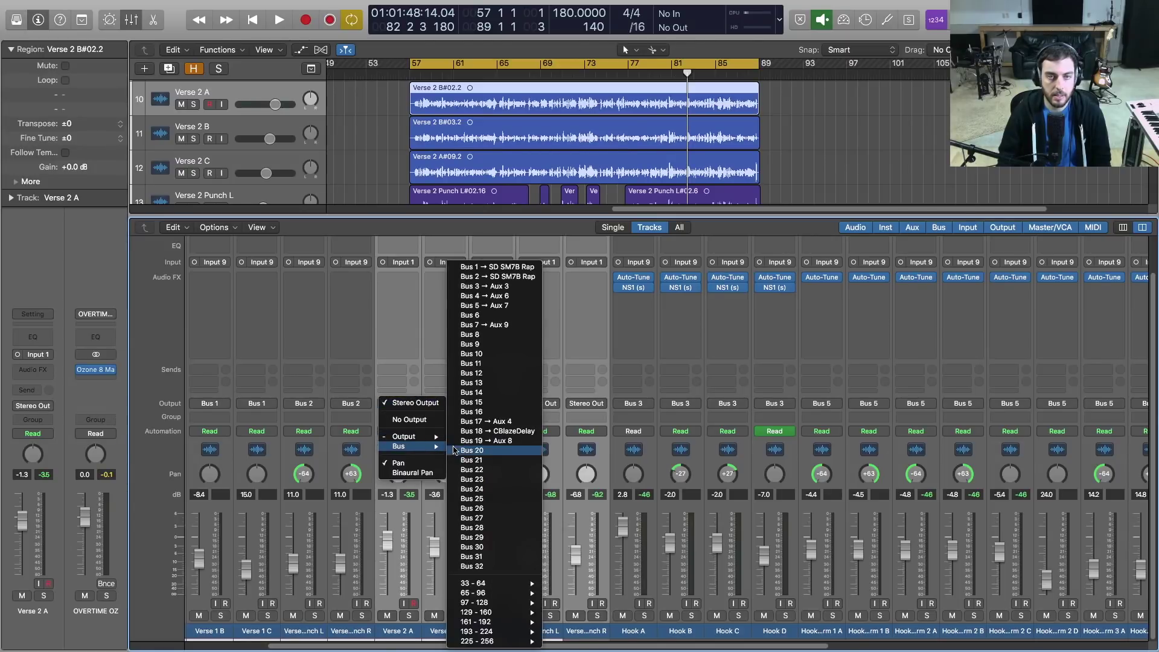
click(494, 325)
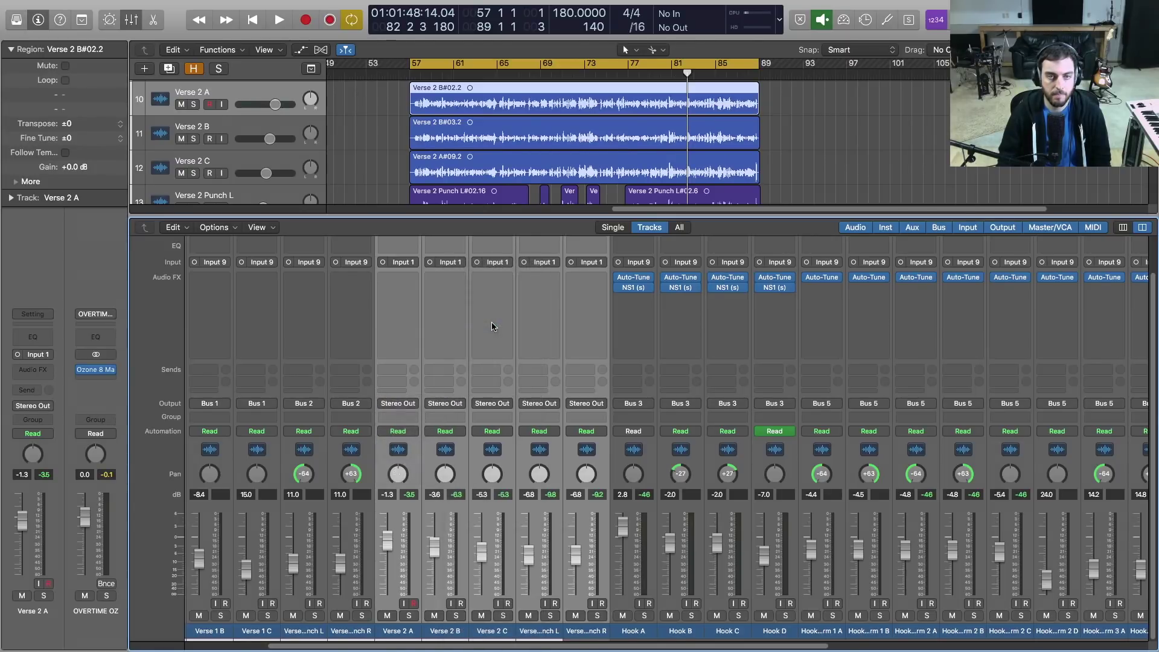
- Rename the Bus 7 aux channel as Verse 2 Aux
double_click(105, 612)
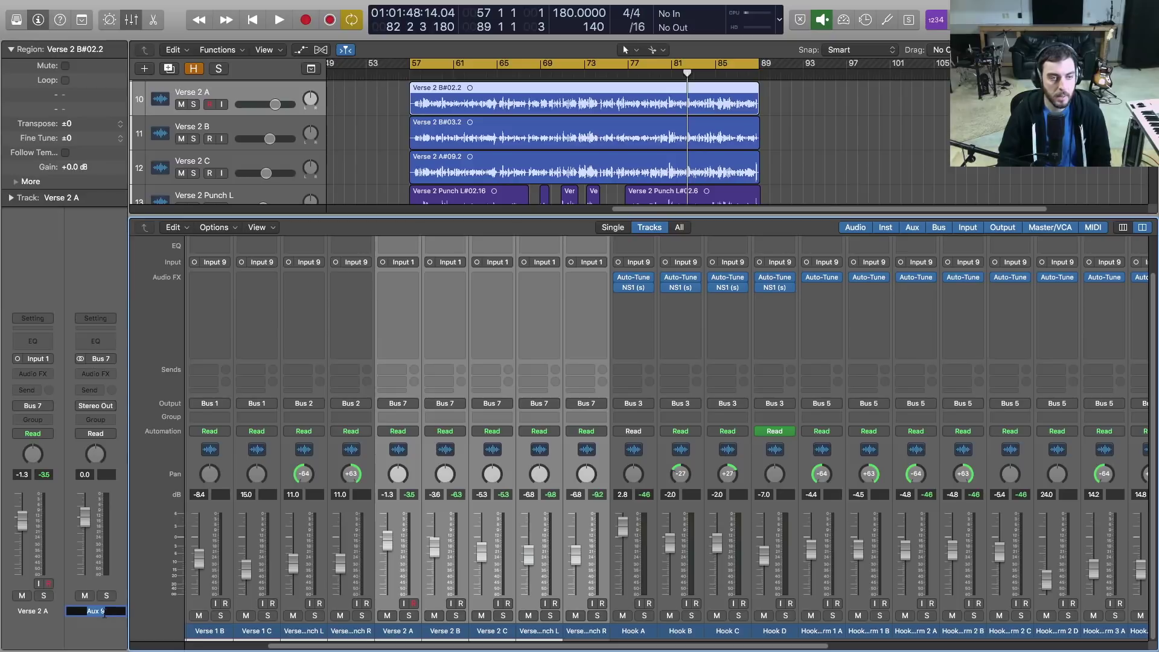
text(Ve)
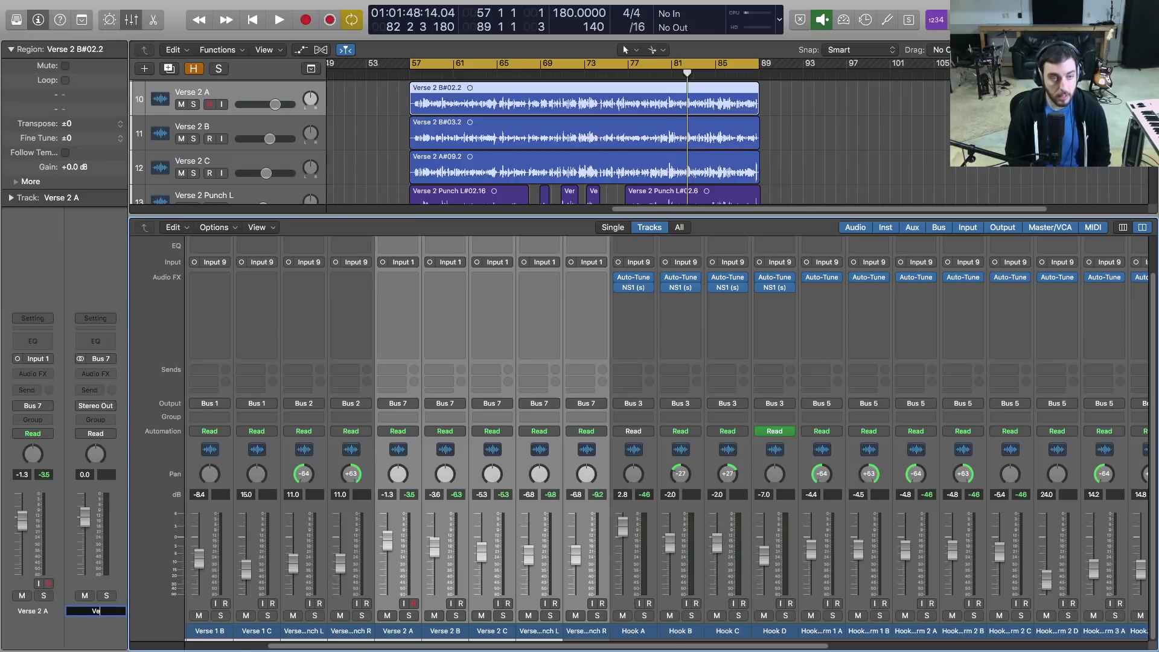
text(rse 2)
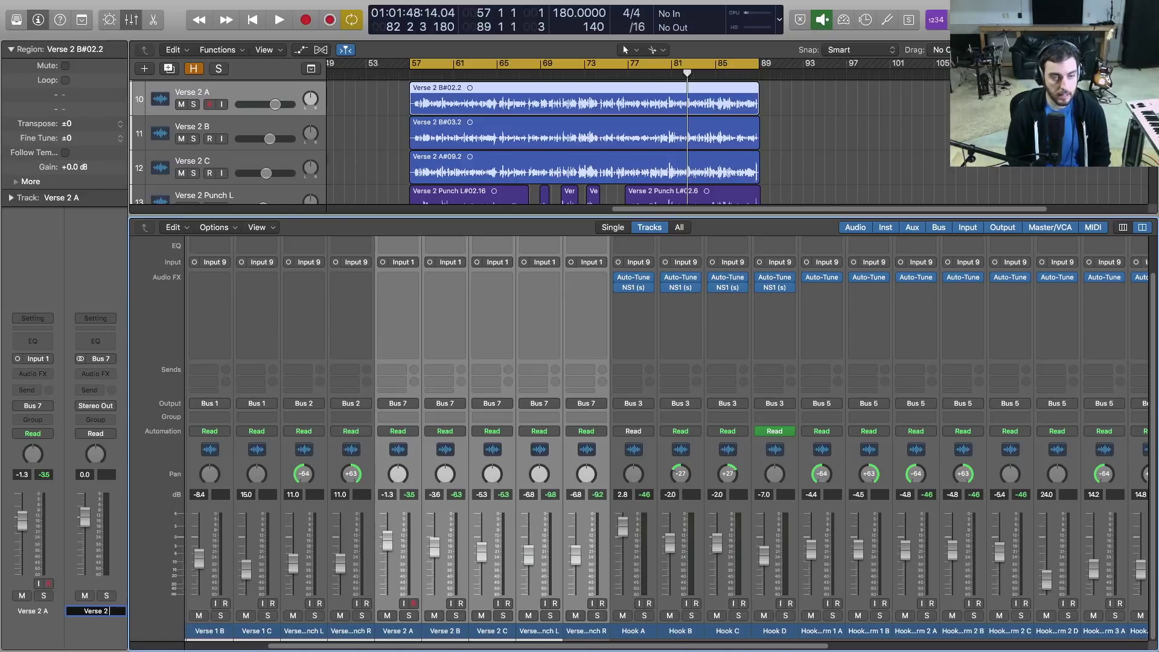
text( Aux)
key(Return)
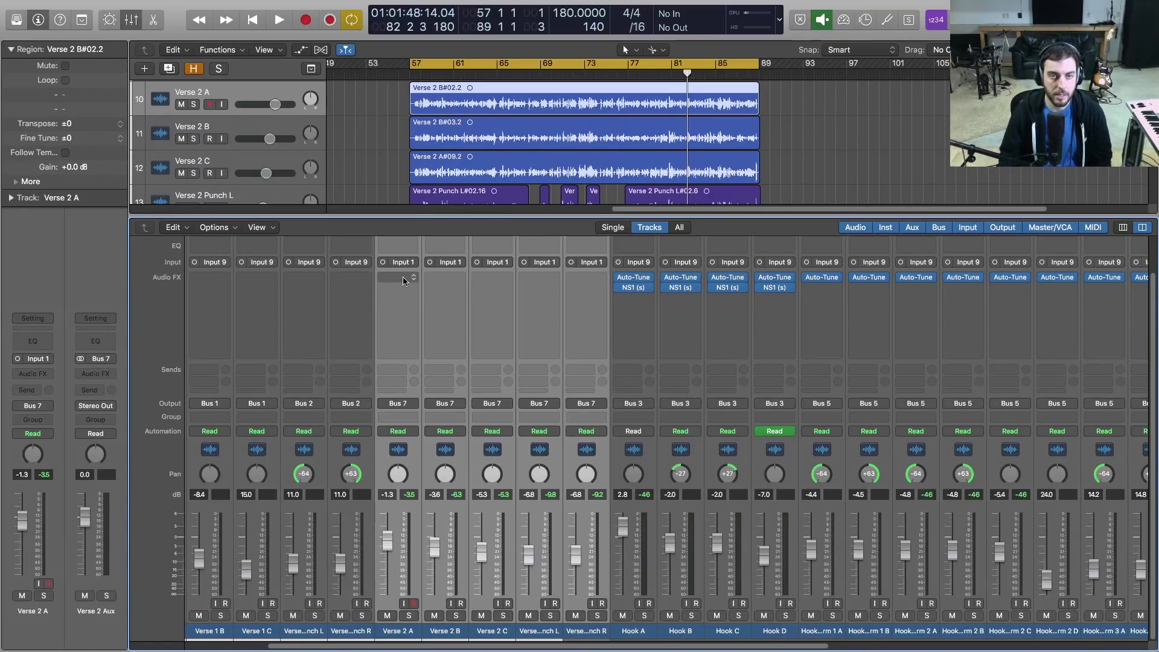
- Turn off cycle mode and audition the Verse 2 A track in solo from bar 64
click(400, 636)
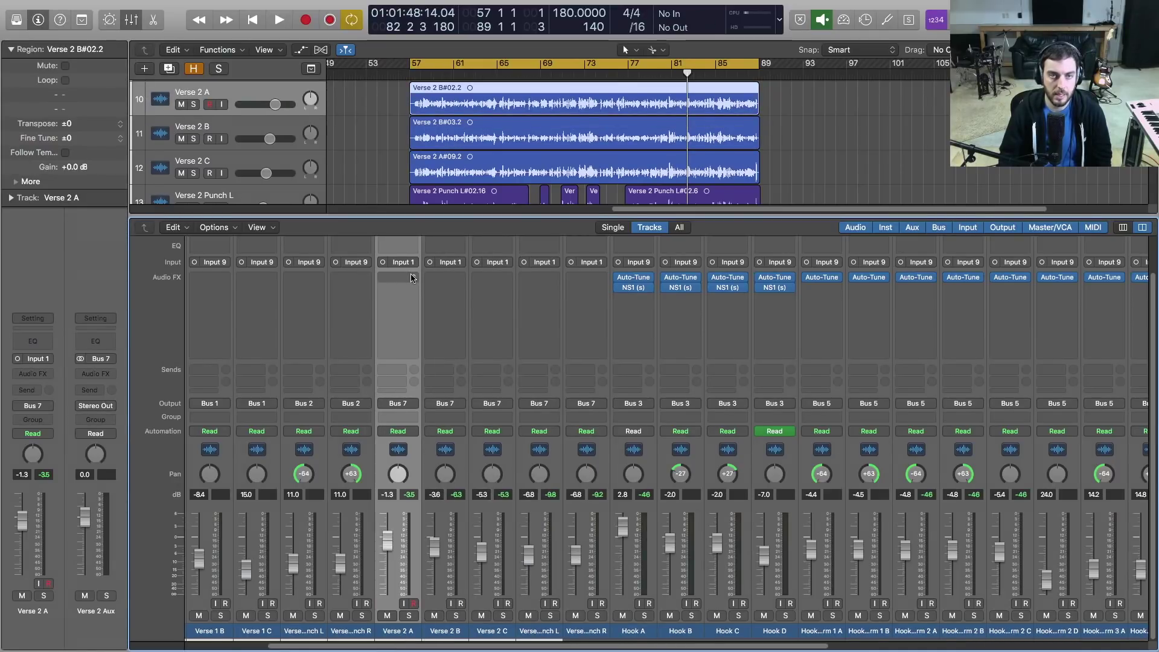
click(487, 74)
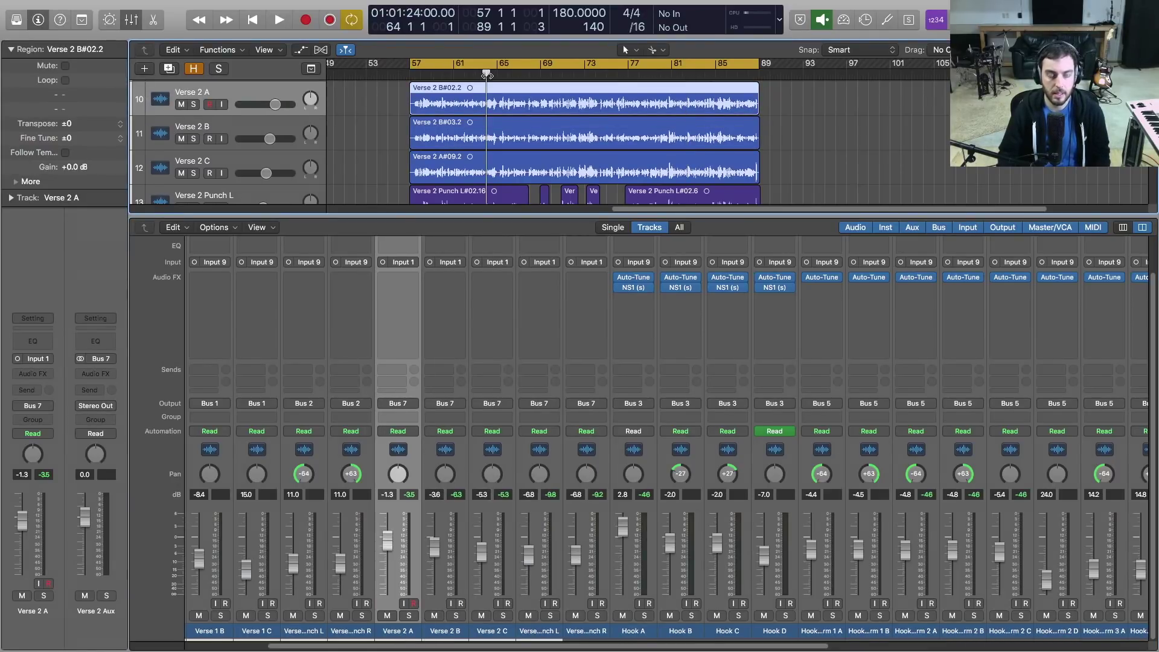
key(c)
key(super+Right)
key(super+Right)
key(super+Right)
key(super+Right)
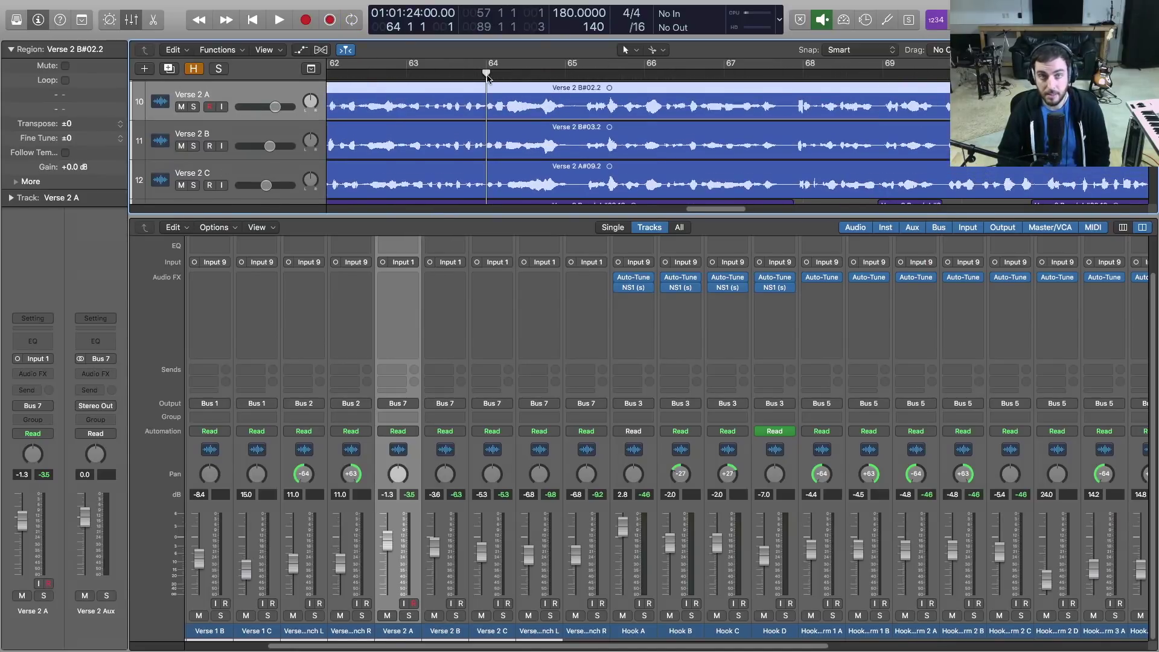
key(super+Down)
key(super+Right)
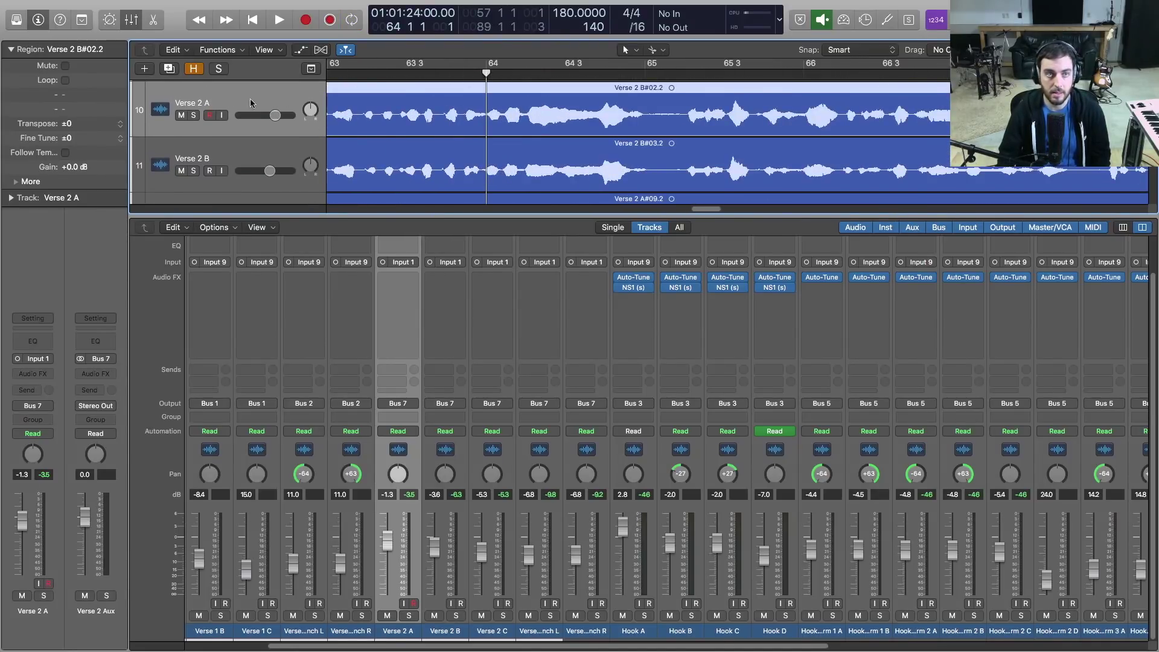
click(194, 114)
key(space)
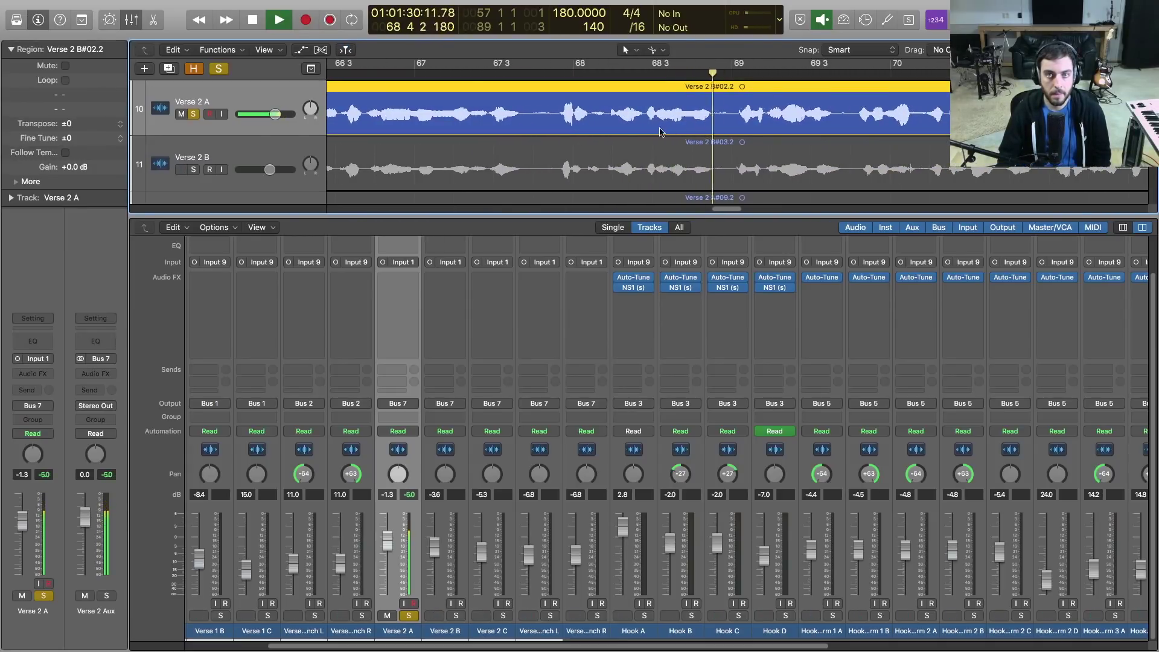
key(space)
- Insert a Noise Gate on Verse 2 A and set its threshold to -33 dB while checking it in playback
click(398, 278)
mouse_move(423, 300)
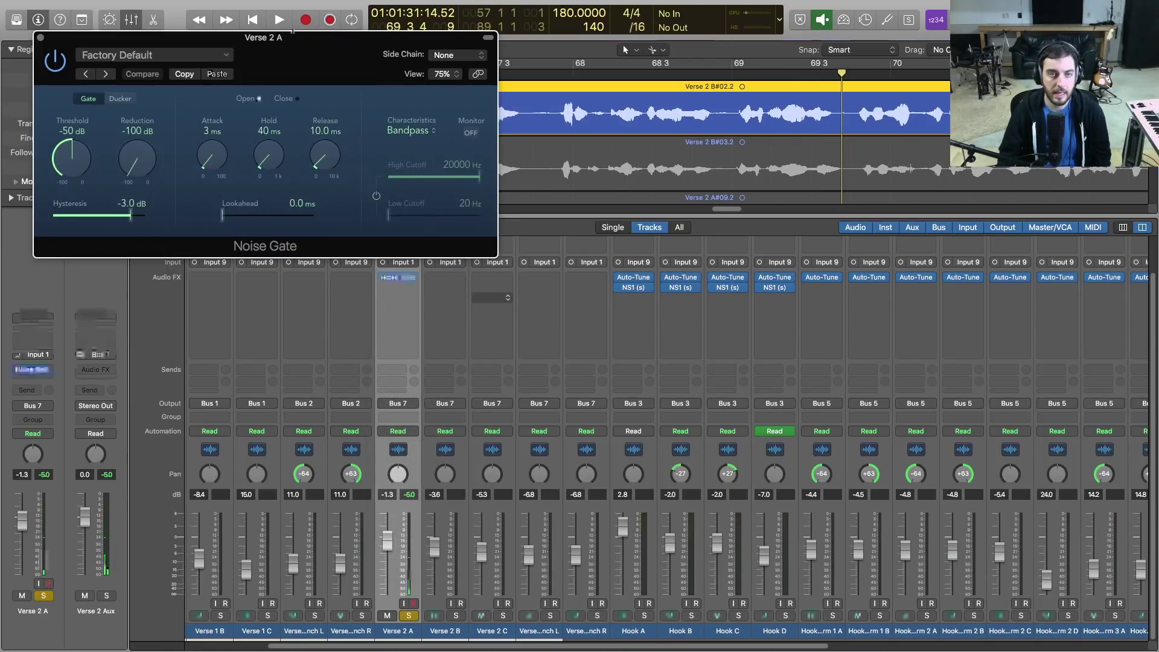
drag(207, 50, 674, 317)
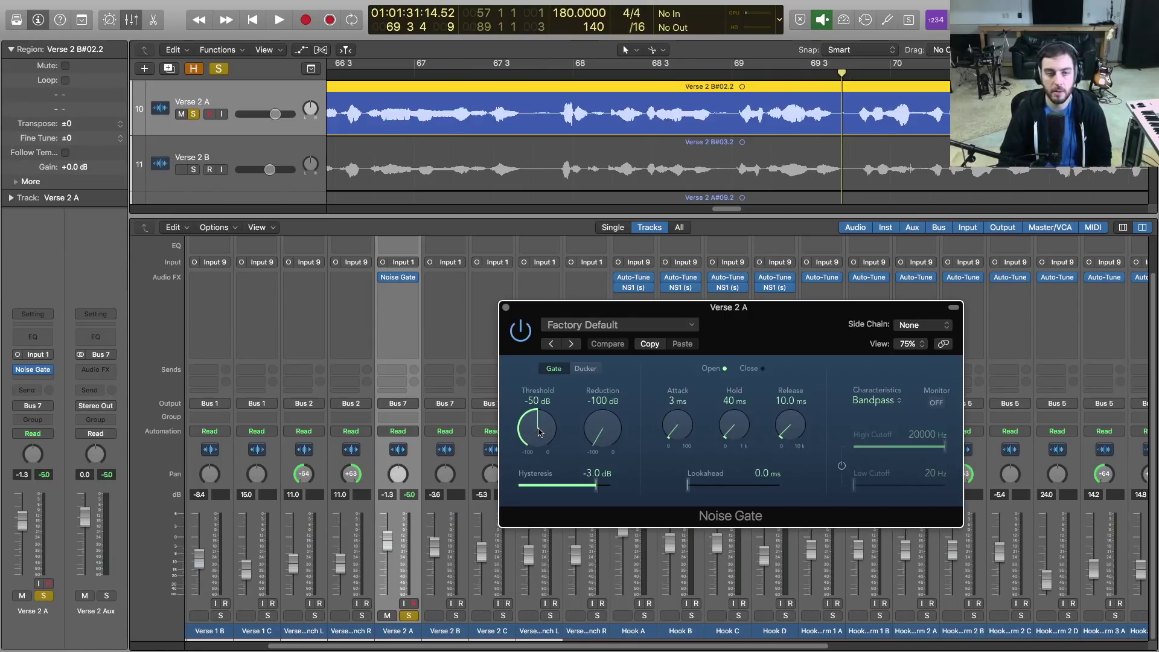
mouse_move(537, 432)
mouse_down()
mouse_move(540, 410)
mouse_move(535, 440)
mouse_up()
key(space)
key(space)
click(506, 308)
- Copy Verse 2 A's Noise Gate to Verse 2 B, C and Punch L, and set the Punch L gate threshold to -37 dB while soloed
drag(398, 277, 540, 279)
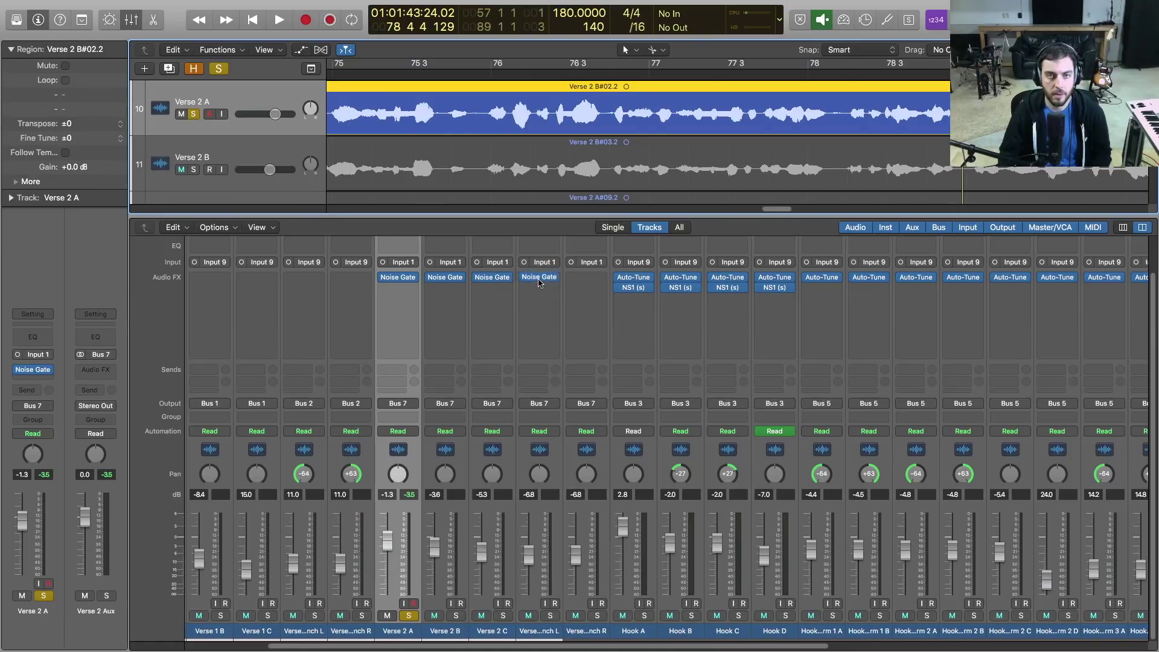
click(540, 279)
click(405, 616)
click(550, 616)
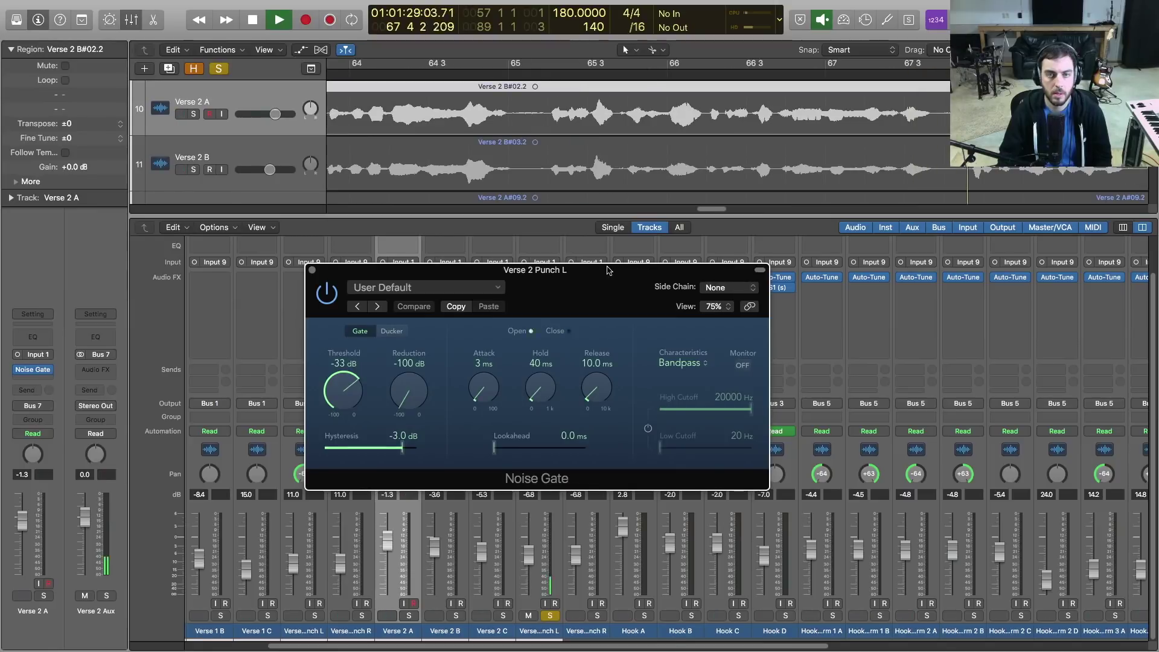
drag(608, 269, 669, 278)
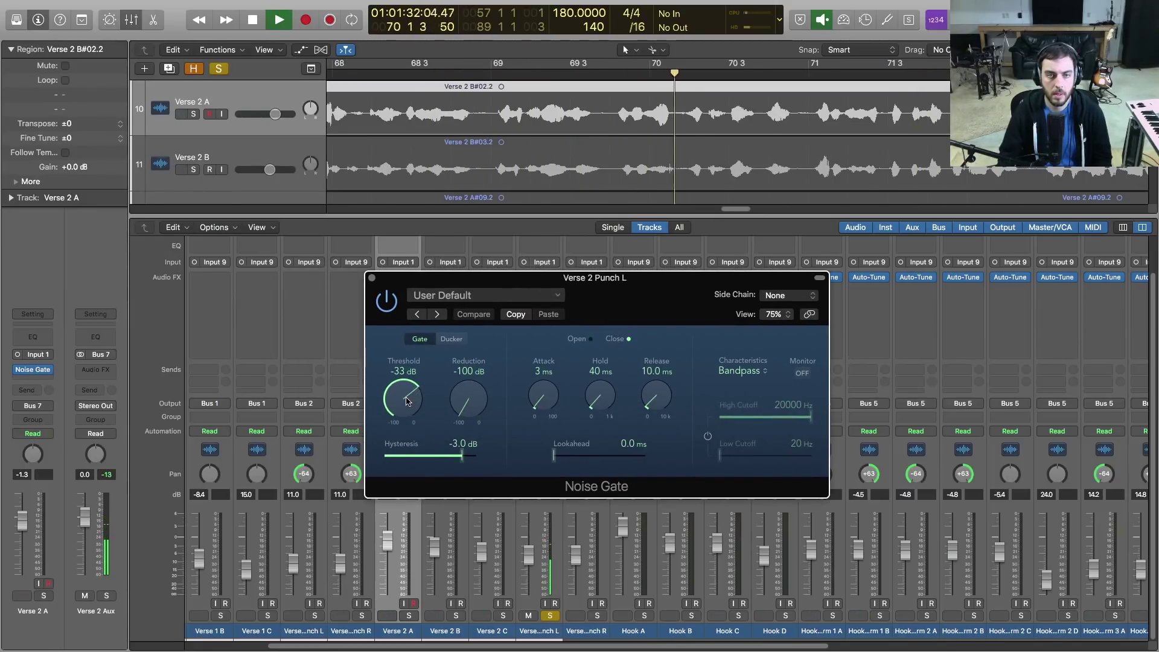
drag(410, 401, 406, 410)
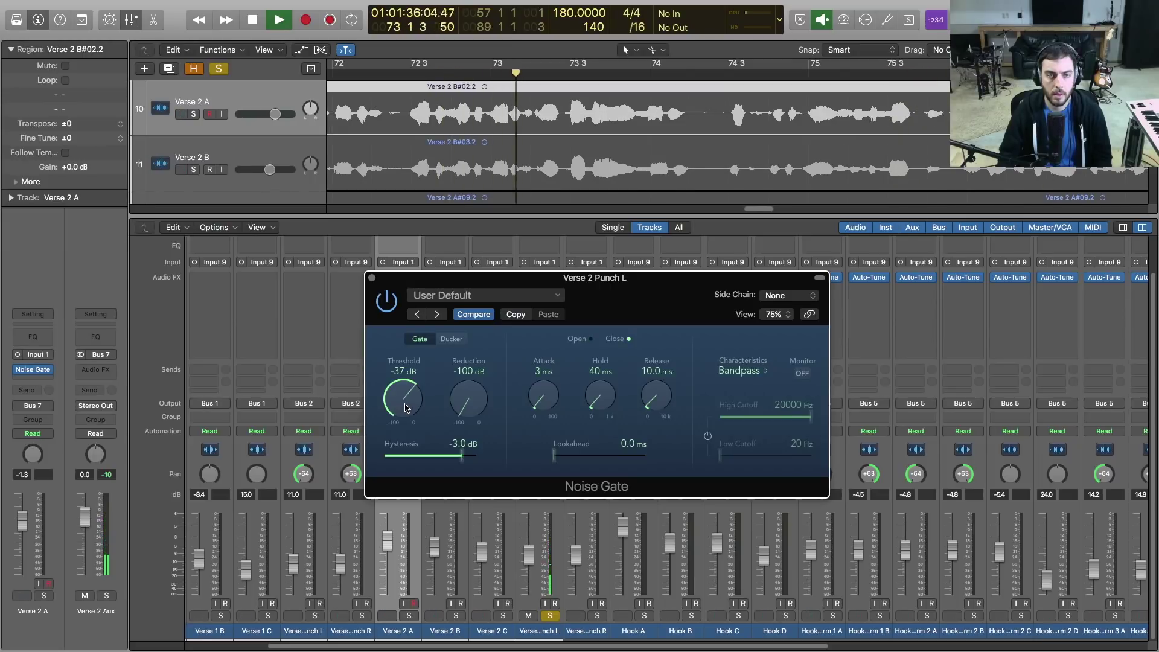
click(373, 279)
key(space)
- Copy the Noise Gate from Verse 2 Punch L to Verse 2 Punch R and take Punch L out of solo
drag(538, 278, 590, 281)
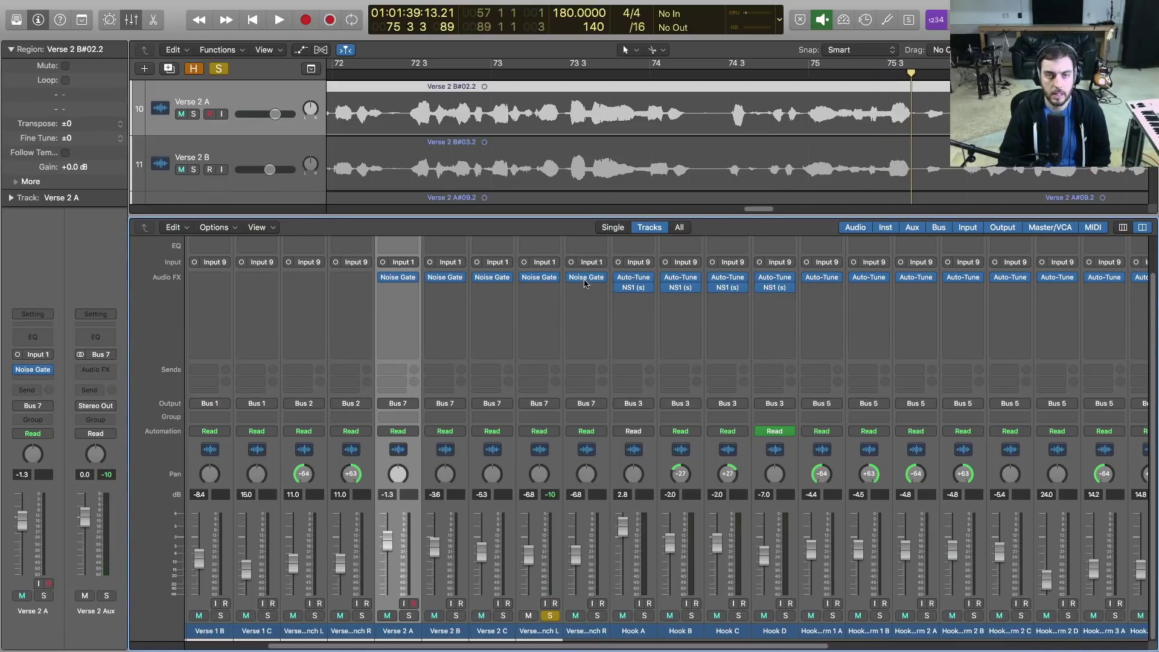
click(550, 618)
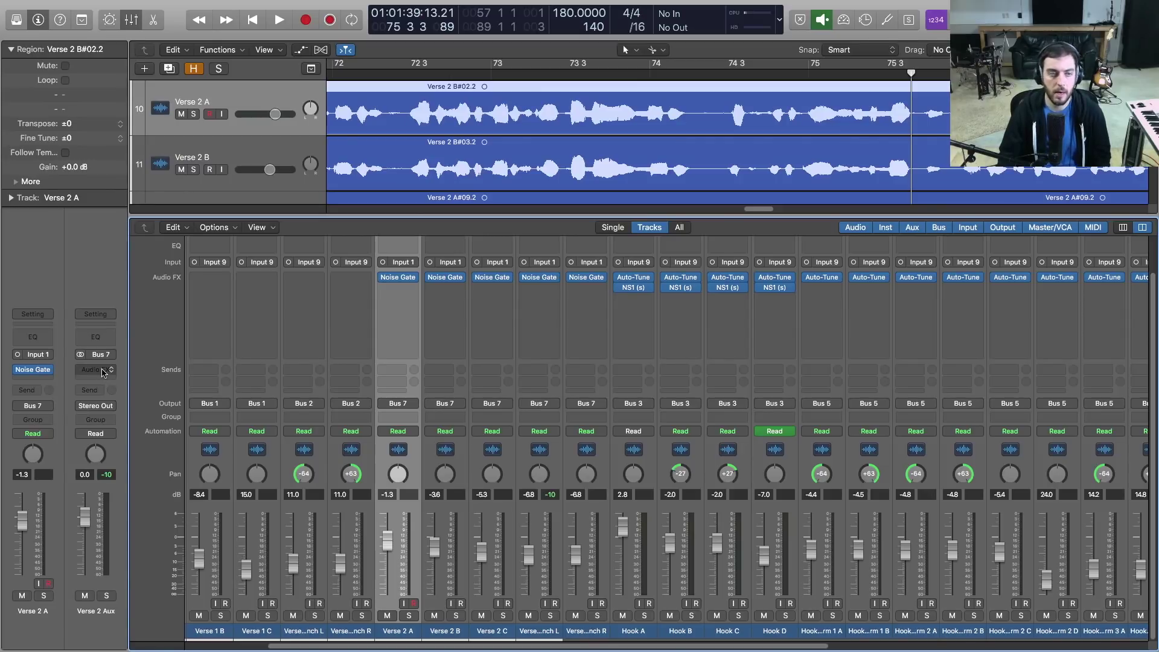
- Insert the stereo Waves NS1 noise suppressor on the Verse 2 Aux and move its window over the tracks
click(103, 370)
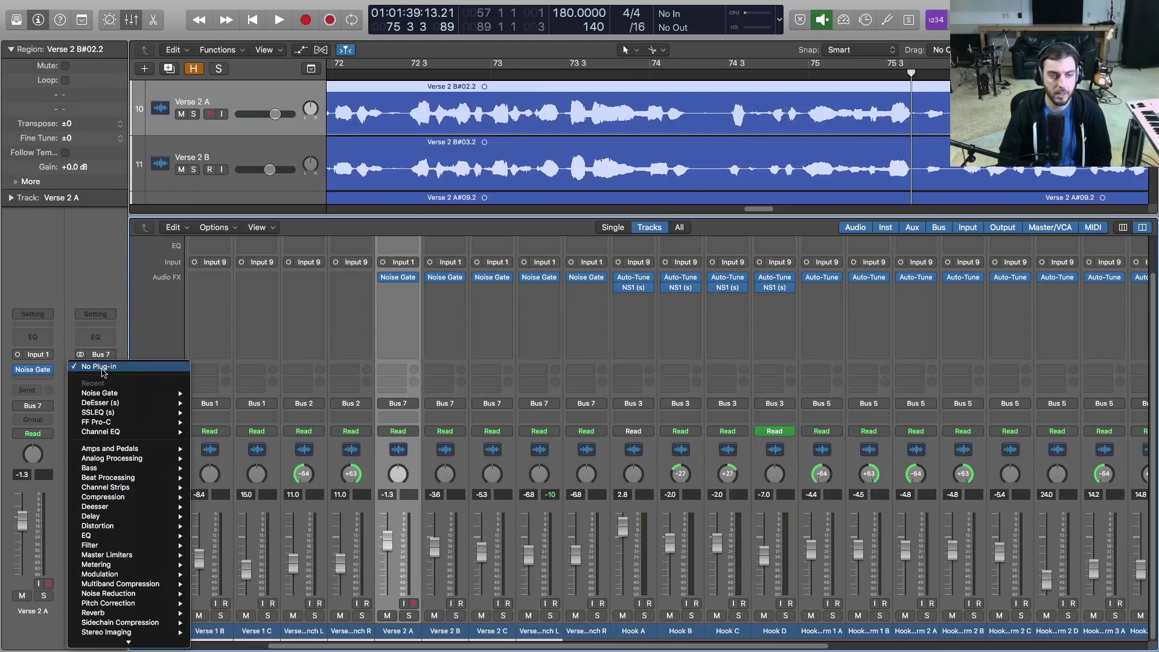
mouse_move(121, 631)
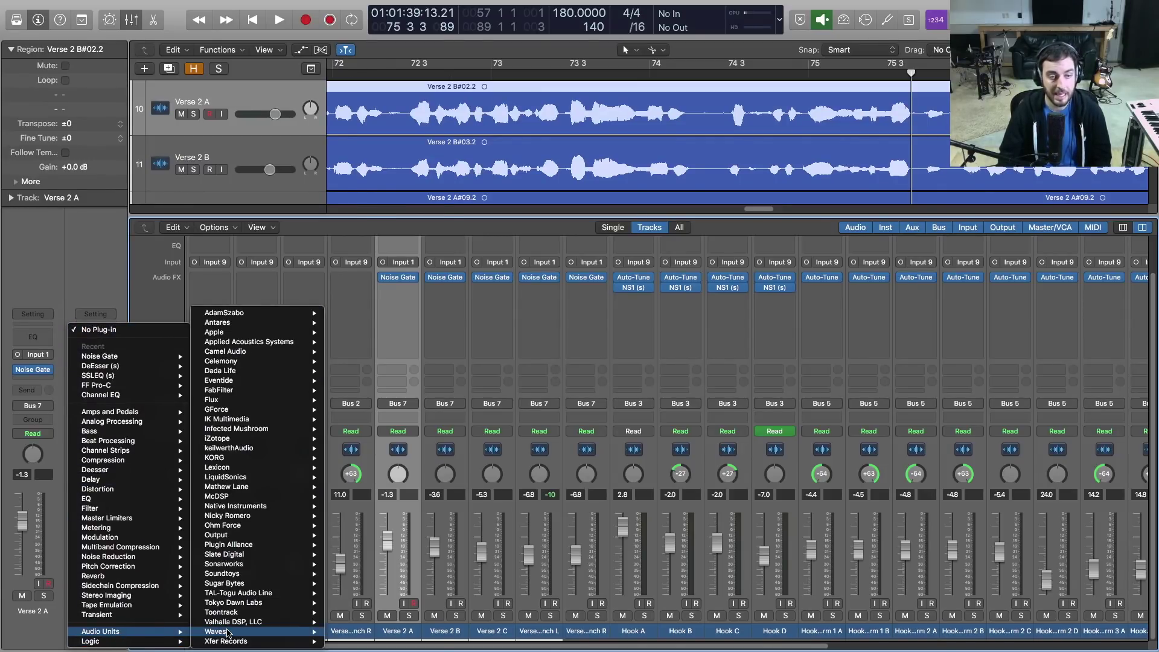
mouse_move(227, 633)
scroll(385, 326, down, 4)
scroll(385, 326, down, 9)
mouse_move(376, 586)
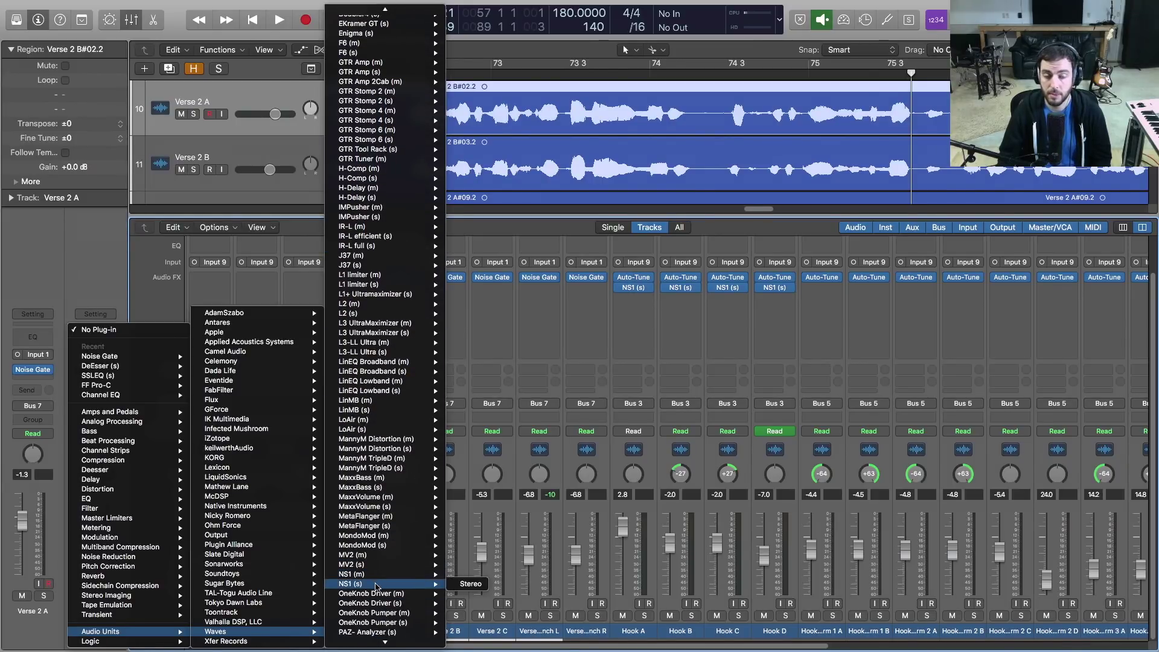
click(465, 584)
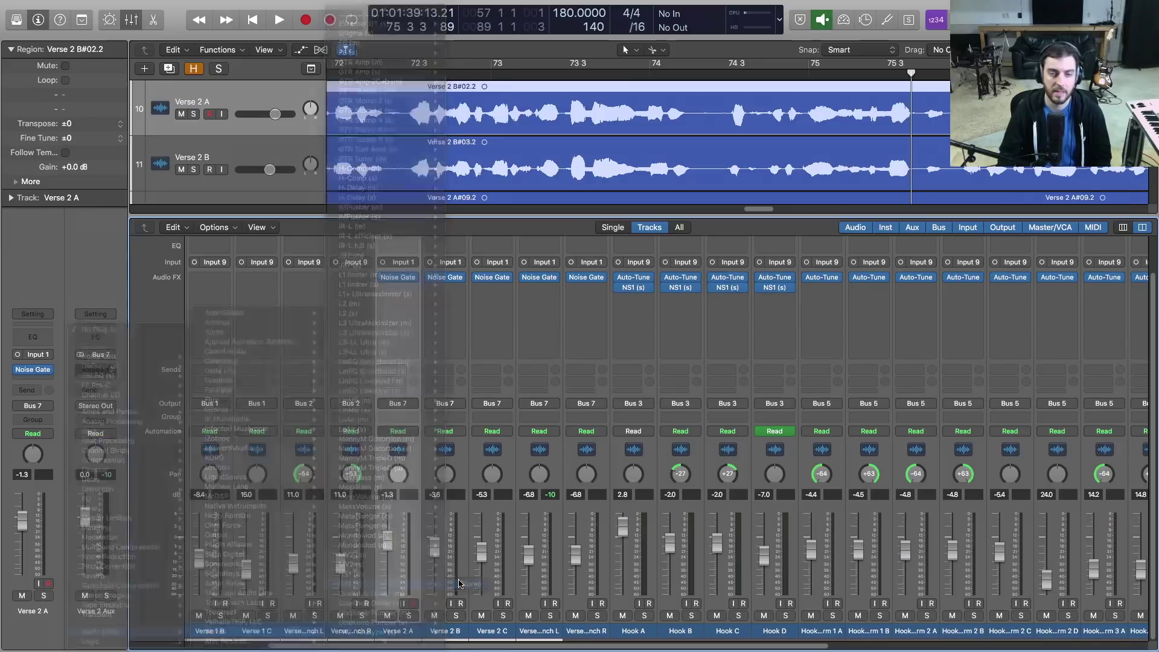
drag(161, 44, 654, 157)
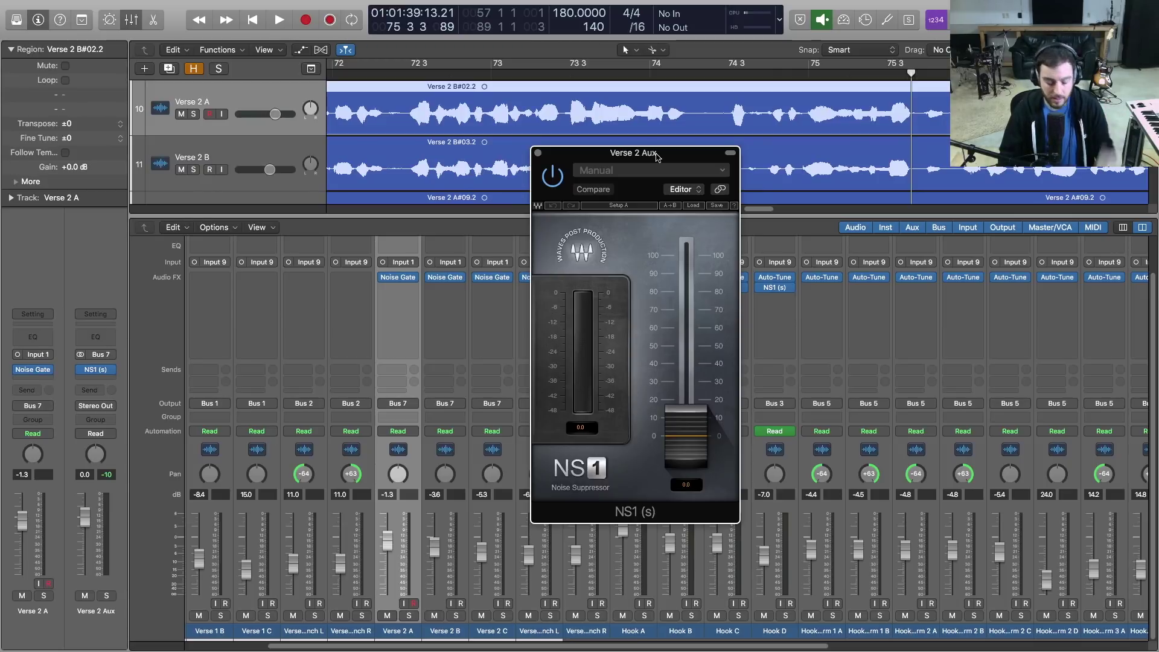
- Hide the mixer and place the playhead at the start of Verse 2, at bar 57
key(x)
drag(657, 157, 672, 158)
scroll(468, 293, up, 2)
key(super+Left)
key(super+Left)
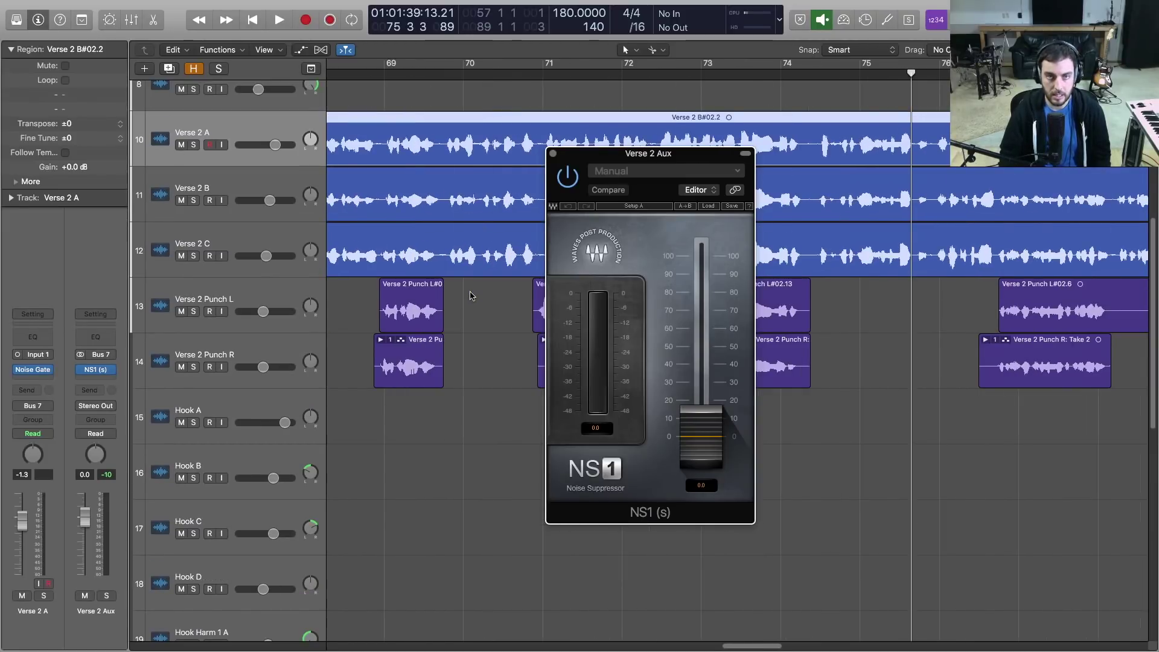
key(super+Up)
key(super+Up)
key(super+Left)
key(super+Up)
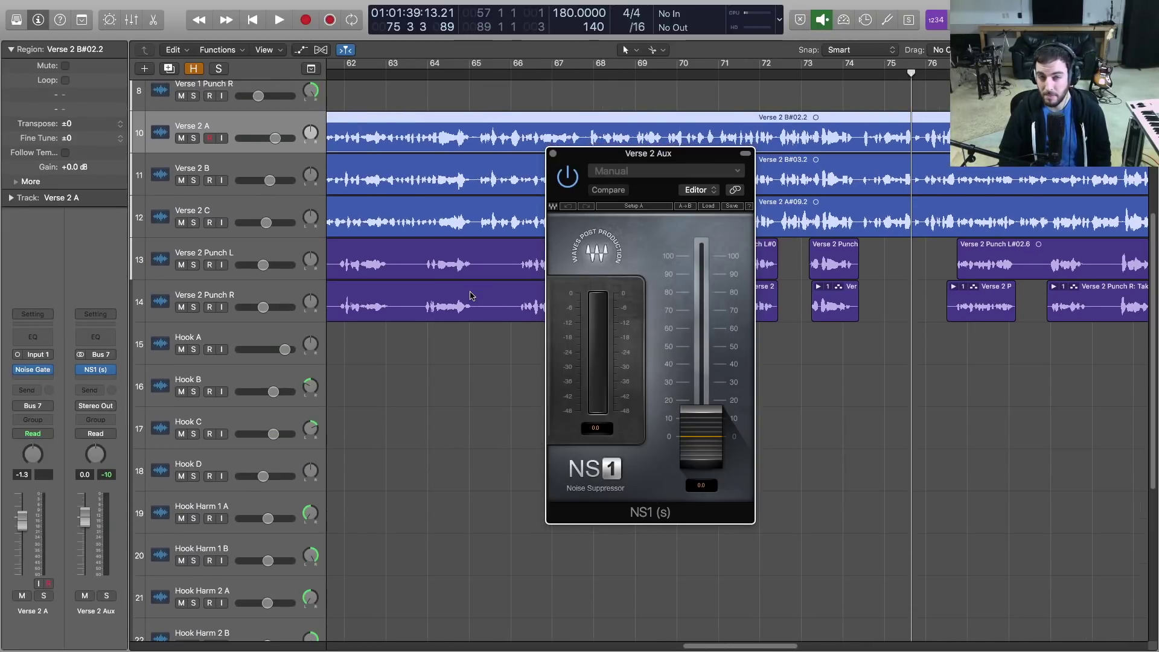
key(super+Left)
key(super+Up)
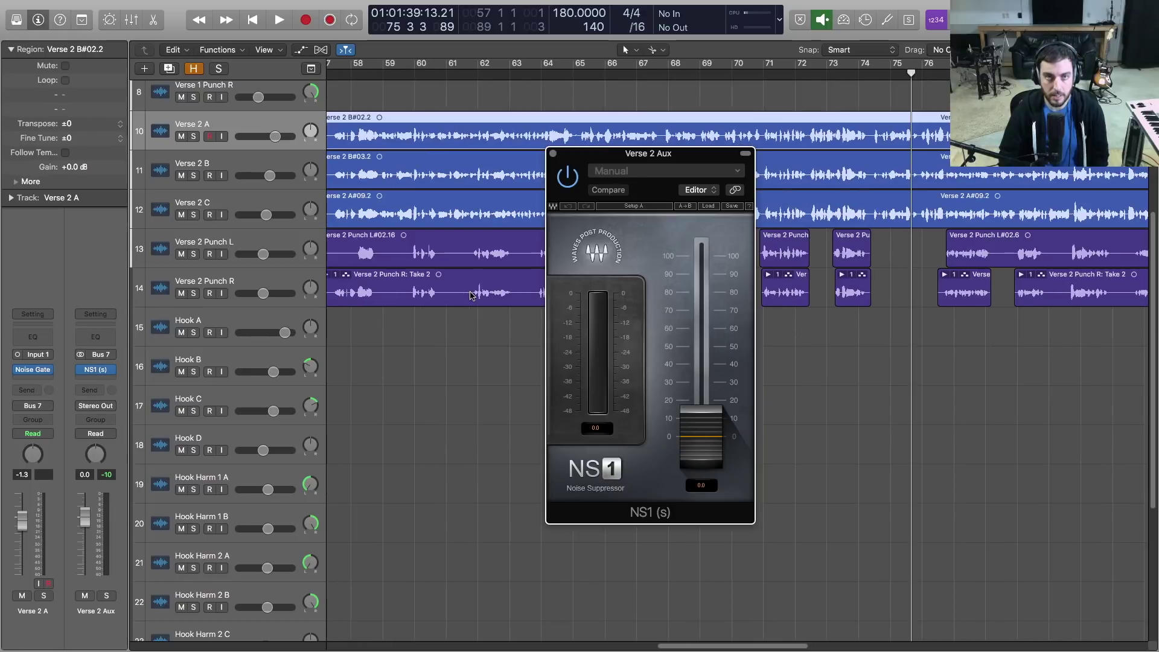
key(super+Left)
key(super+Left)
key(super+Up)
key(super+Right)
key(super+Right)
key(super+Right)
key(super+Down)
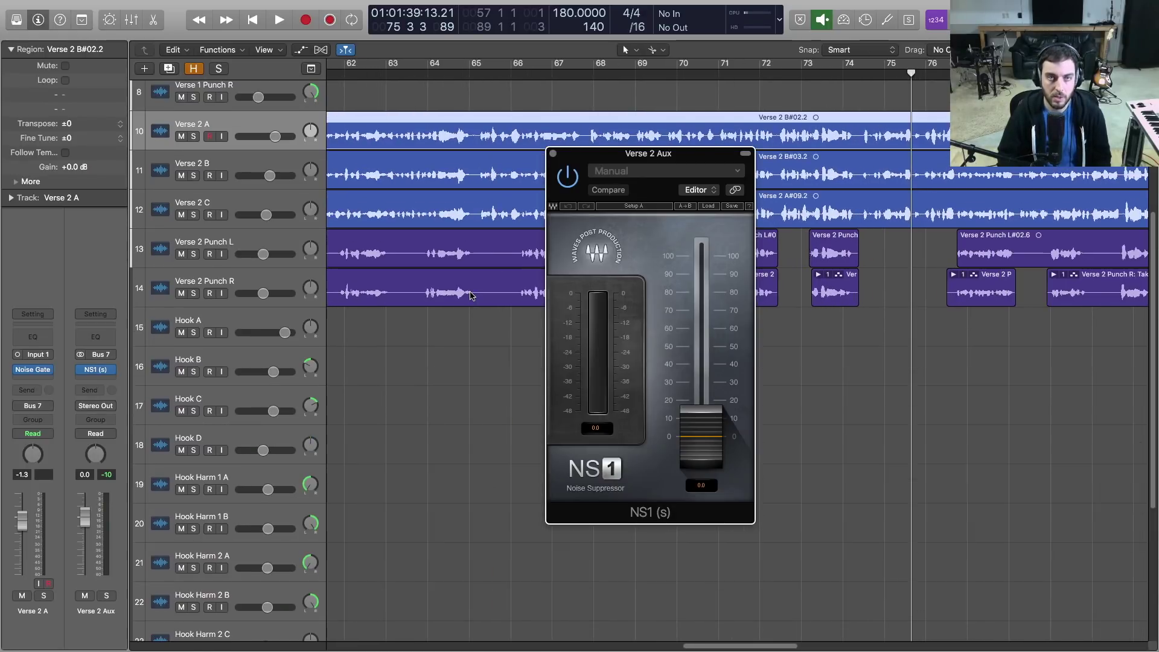
key(super+Left)
drag(585, 190, 640, 192)
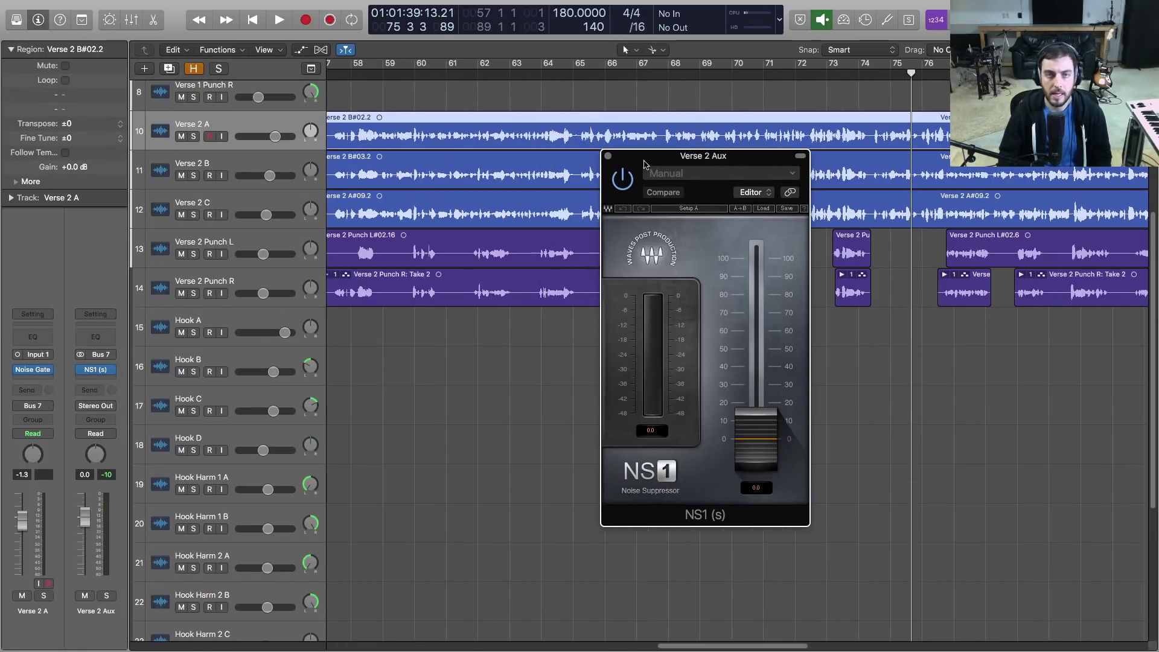
scroll(423, 241, left, 3)
click(400, 74)
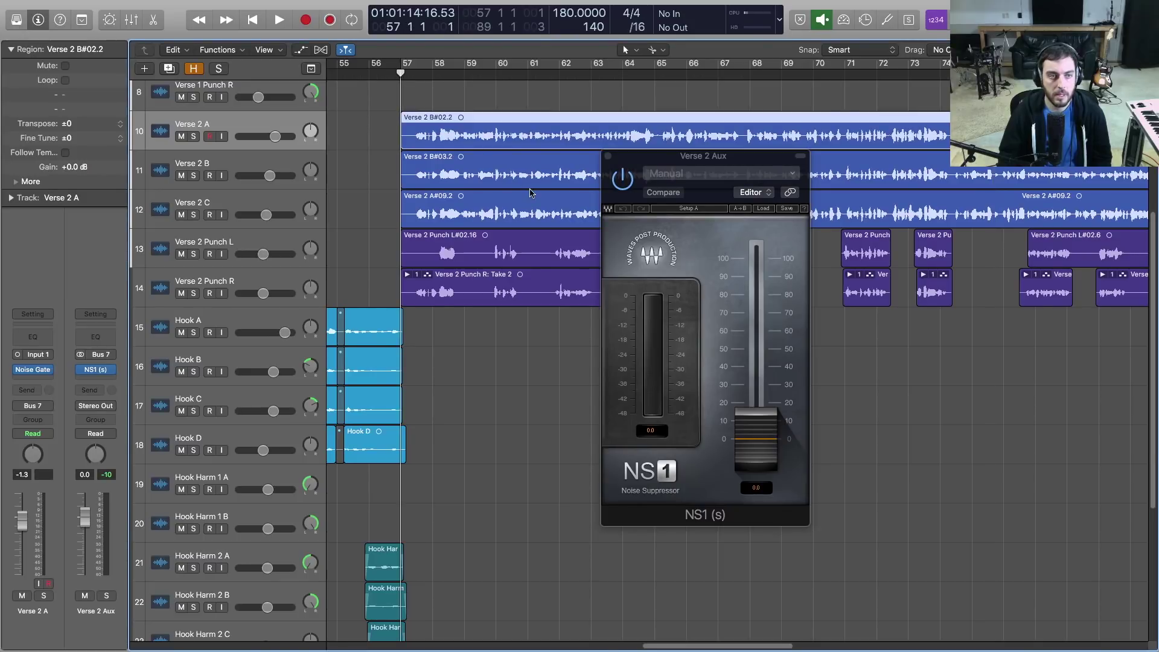
drag(662, 161, 644, 131)
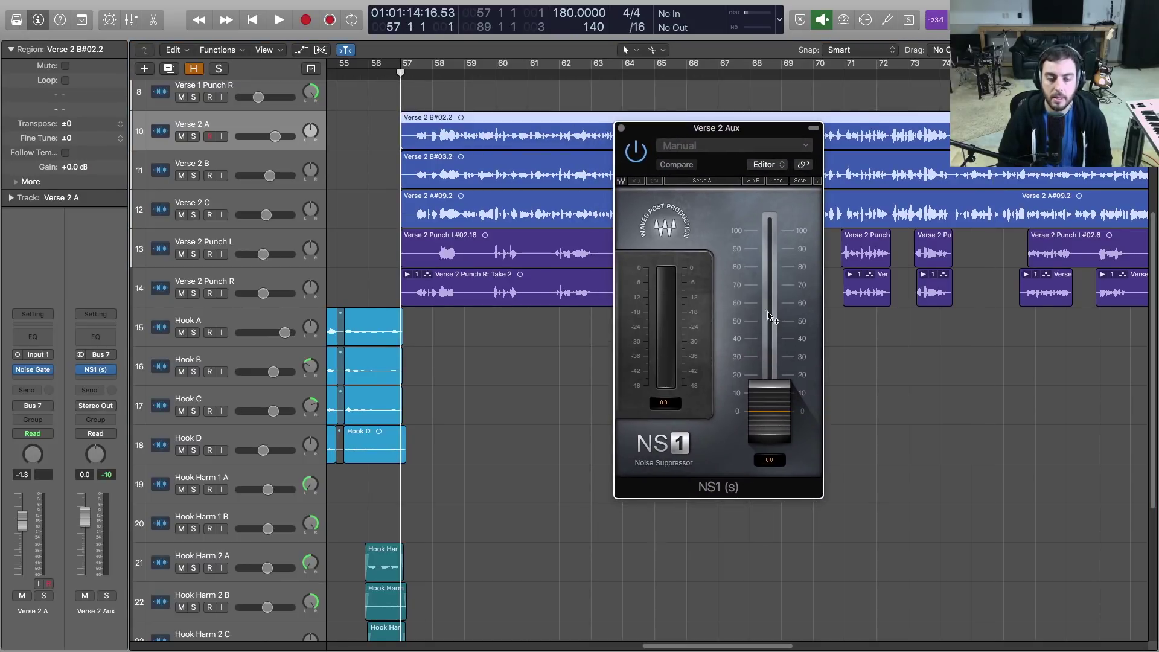
- Play Verse 2 from bar 57 with the aux soloed, and switch the solo to Verse 2 A only
click(768, 426)
key(space)
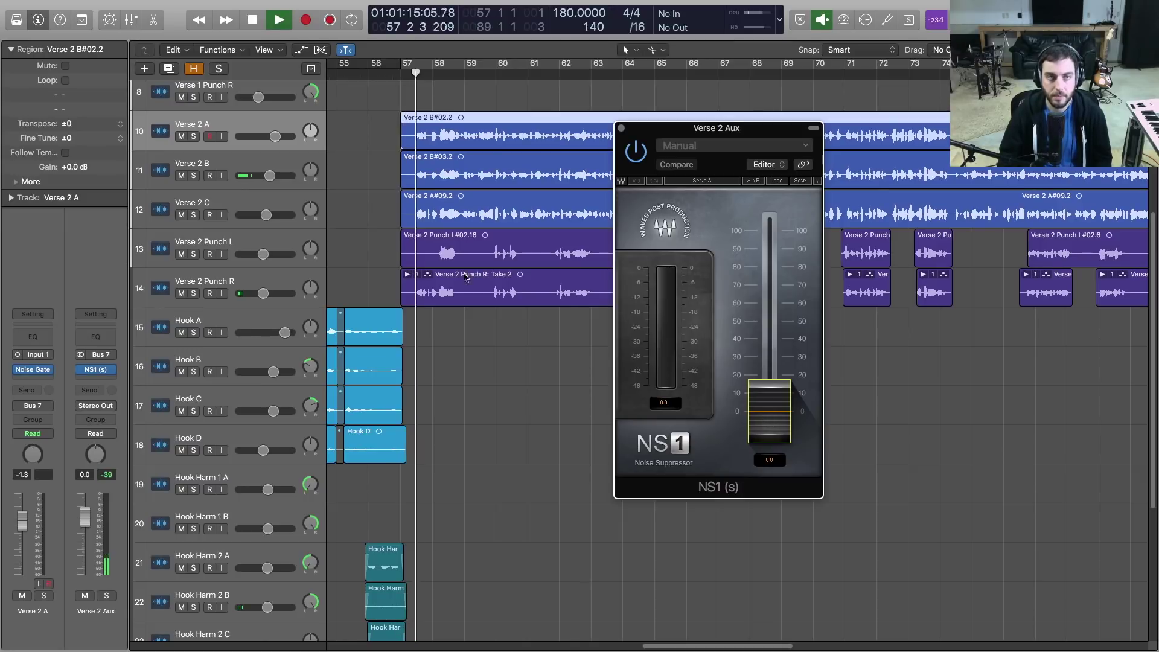
click(107, 596)
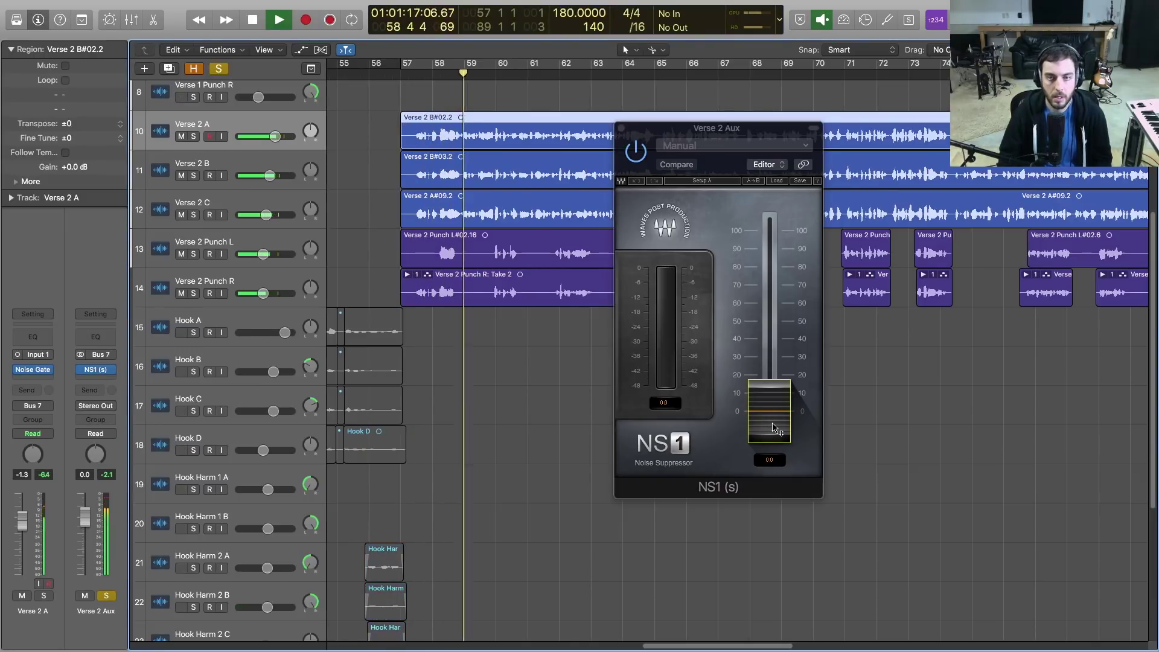
key(s)
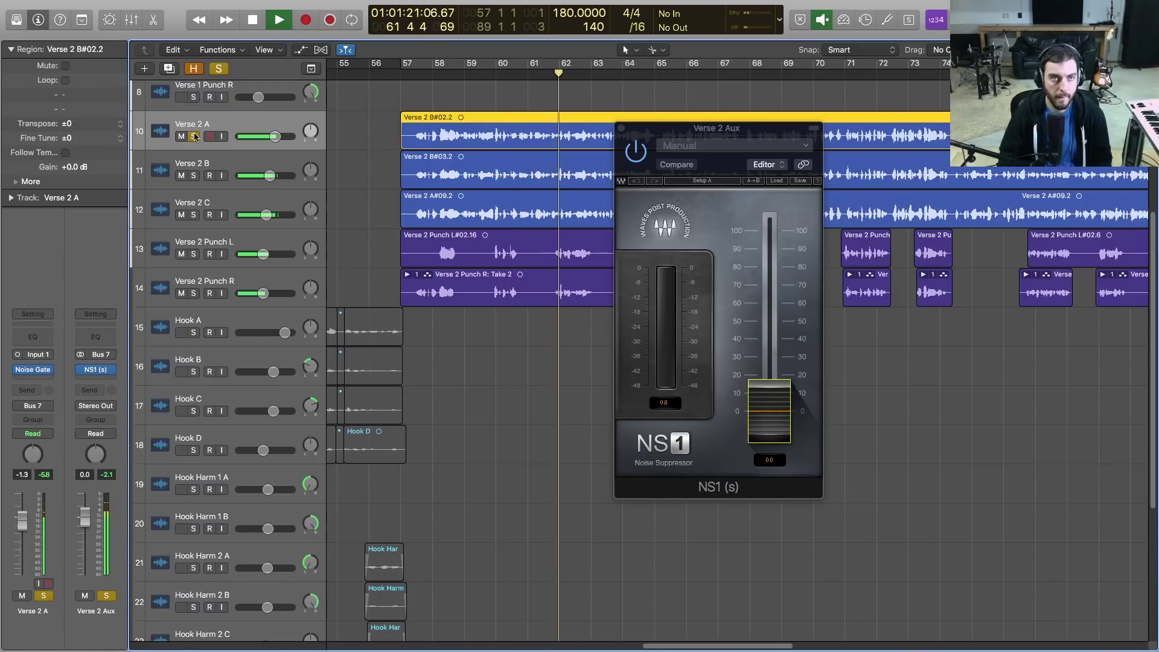
click(219, 69)
click(193, 136)
- Try the NS1 suppression at about 23 and at 100 while auditioning the soloed Verse 2 A
drag(768, 425, 768, 380)
key(space)
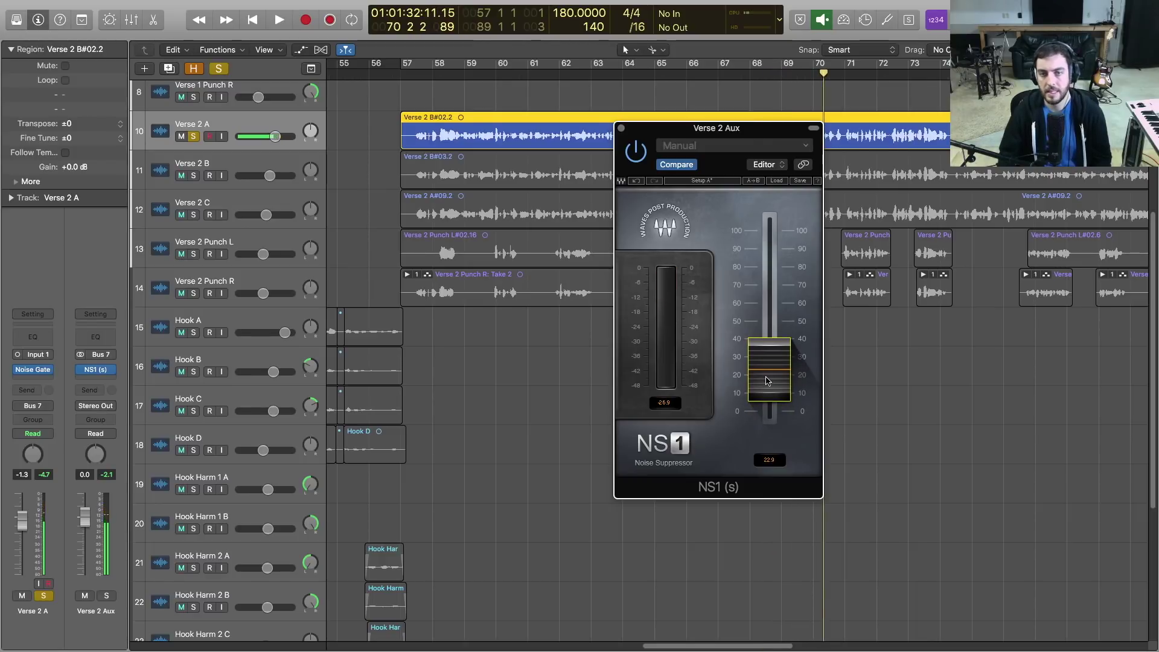
drag(768, 380, 766, 379)
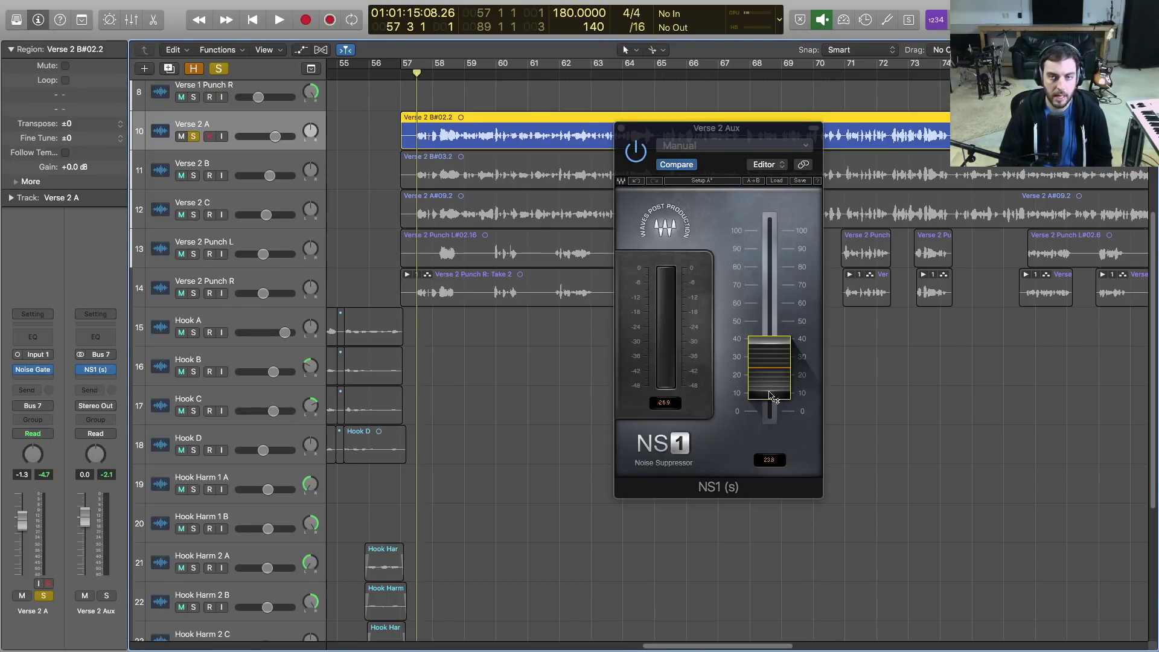
click(772, 397)
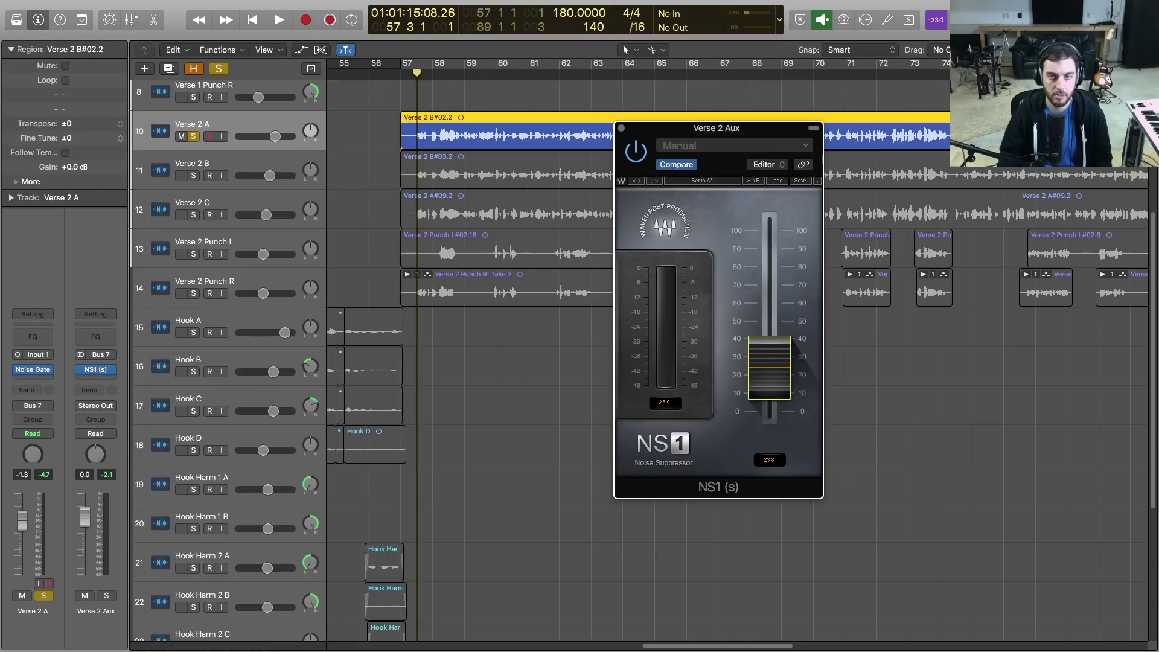
drag(773, 370, 773, 229)
key(space)
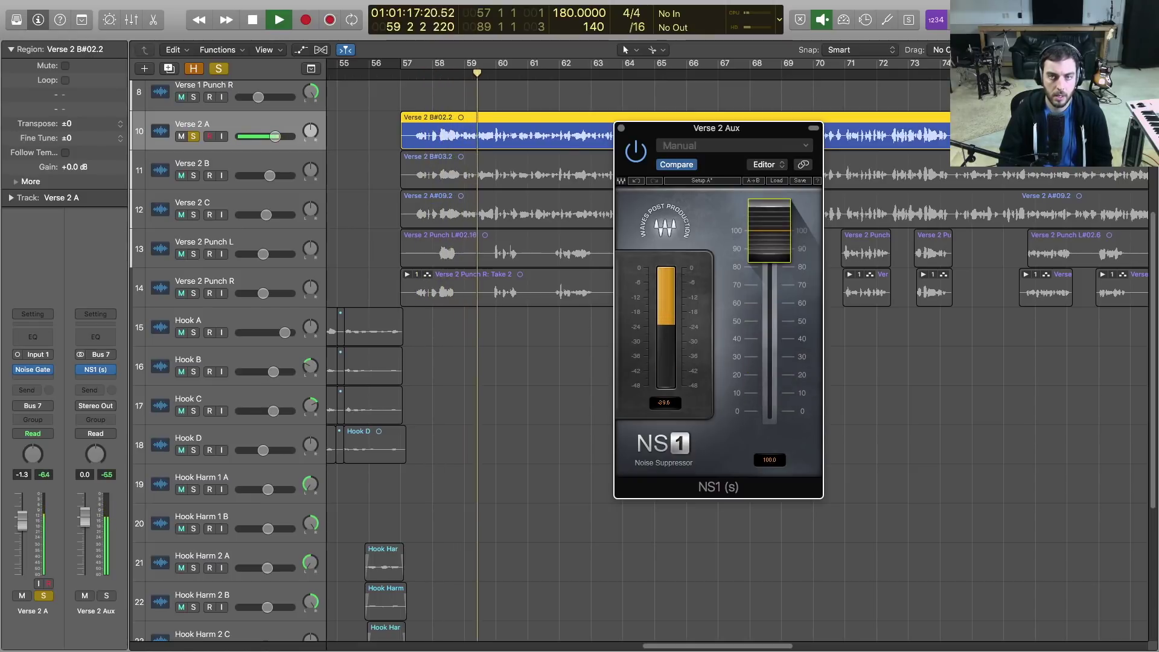
key(space)
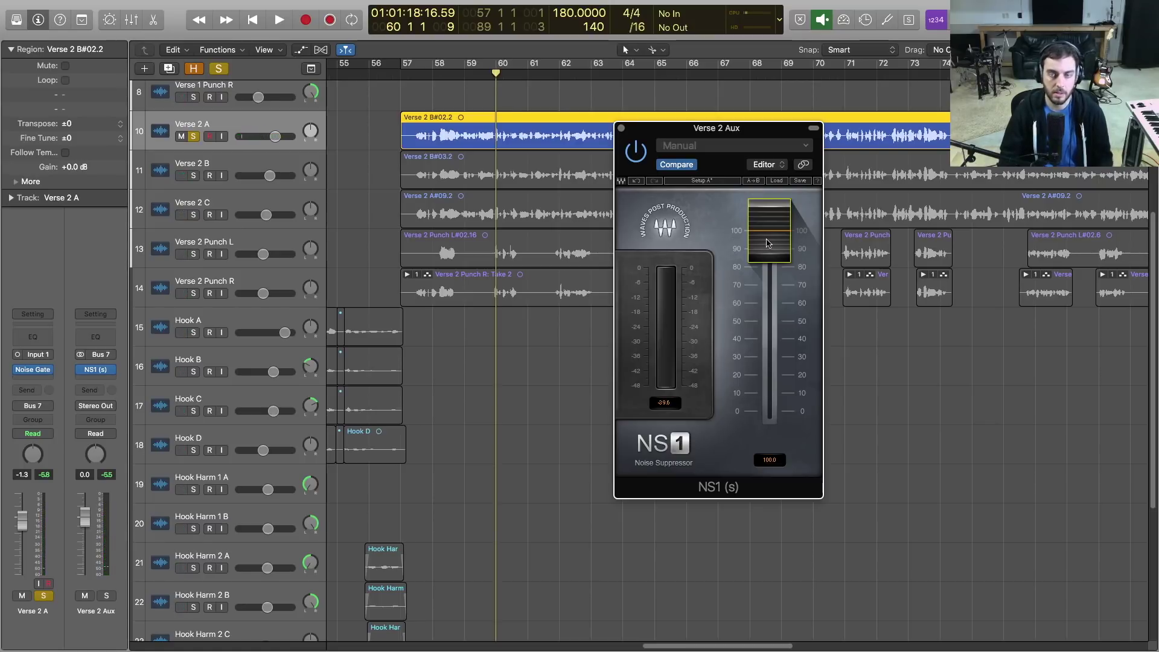
- Set the NS1 suppression on the Verse 2 Aux to 20 and start playback
drag(769, 231, 768, 385)
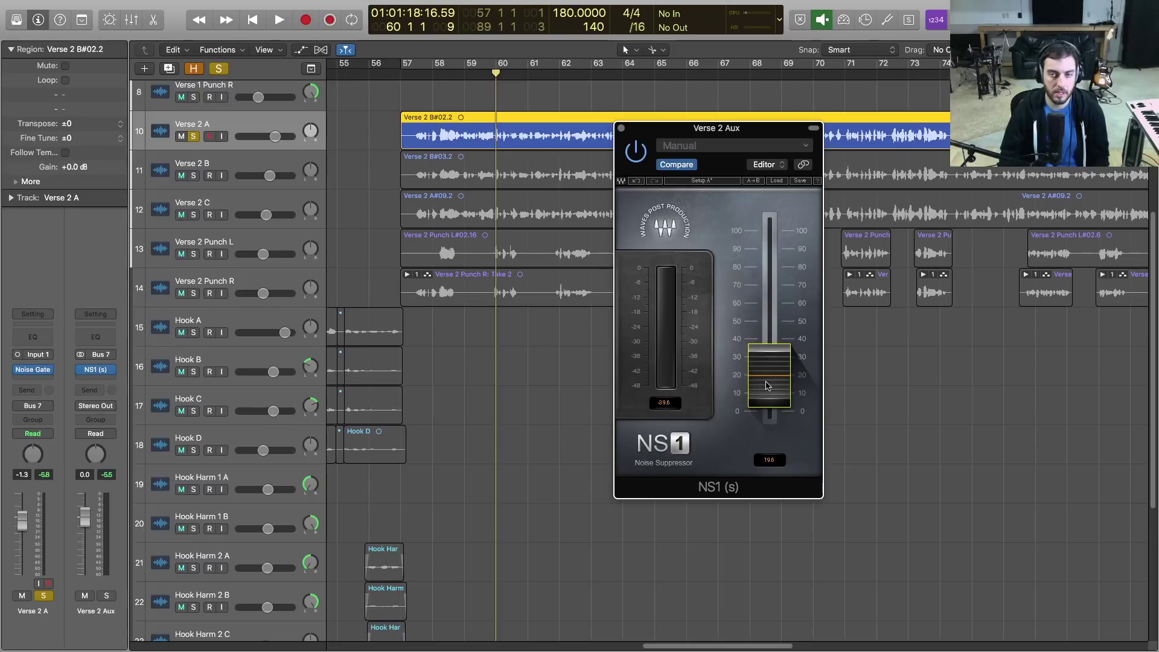
key(space)
drag(768, 385, 768, 384)
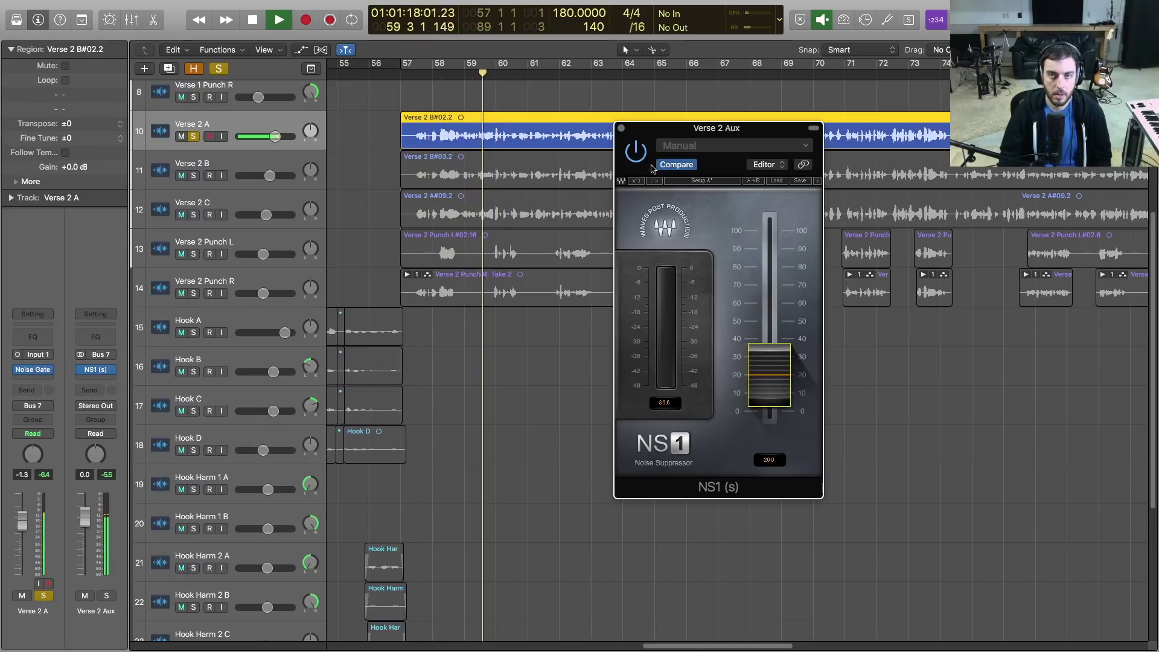
- Compare the soloed vocal with NS1 bypassed and engaged, leave NS1 on and close its window
key(space)
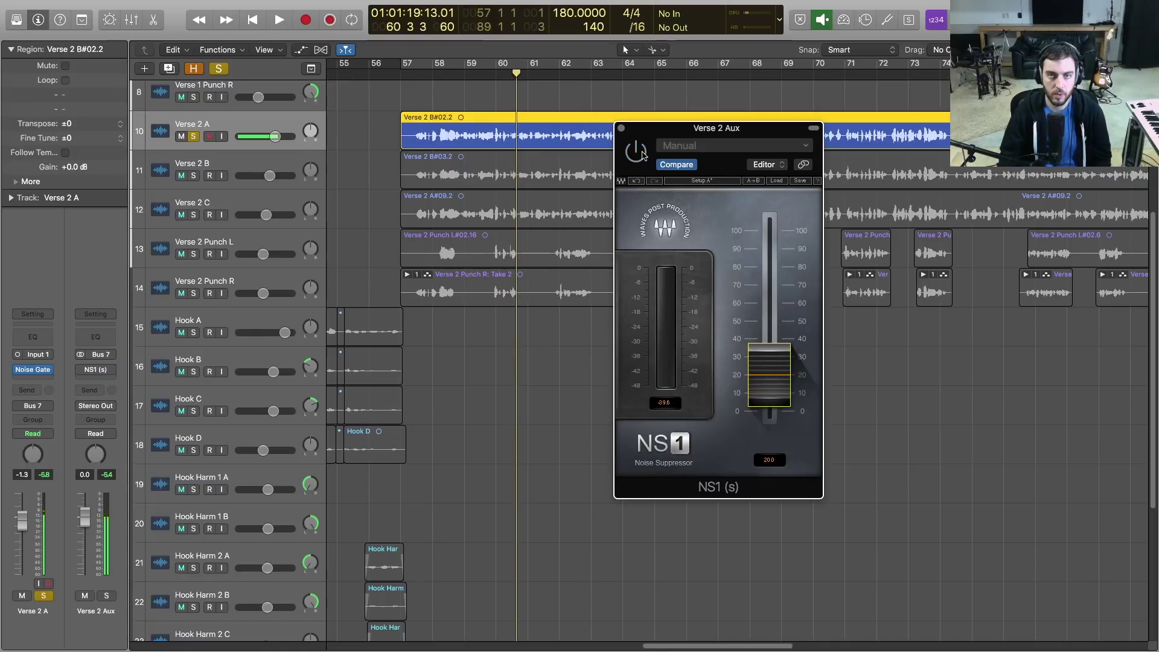
key(space)
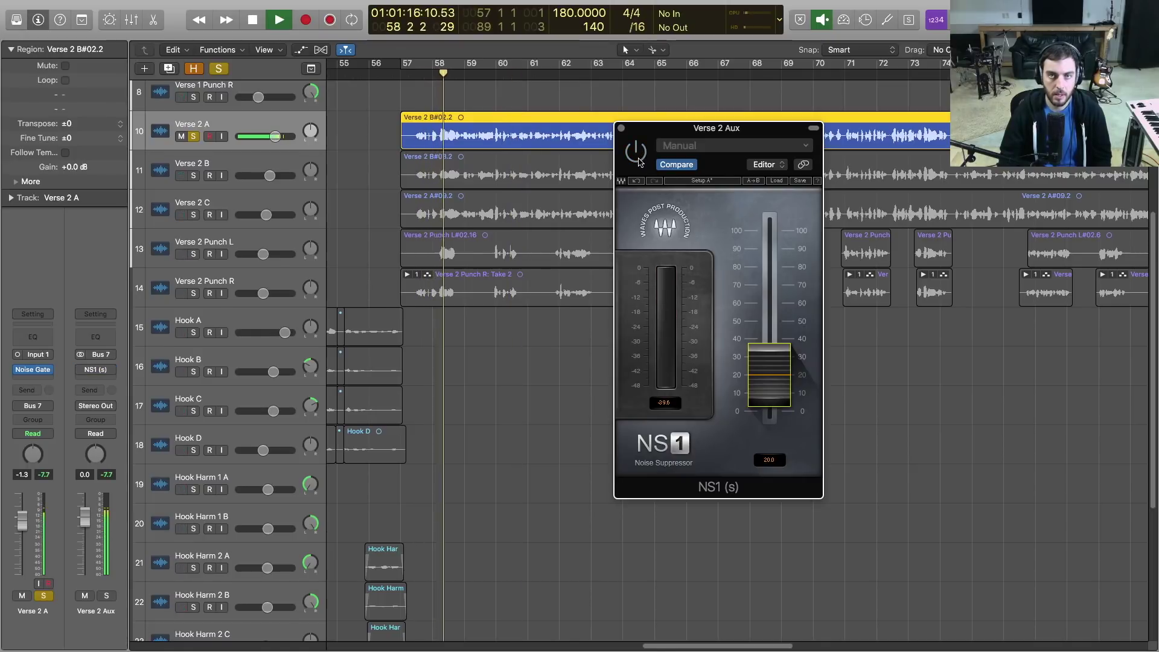
mouse_move(664, 129)
mouse_down()
mouse_move(718, 218)
mouse_move(672, 133)
mouse_up()
click(884, 77)
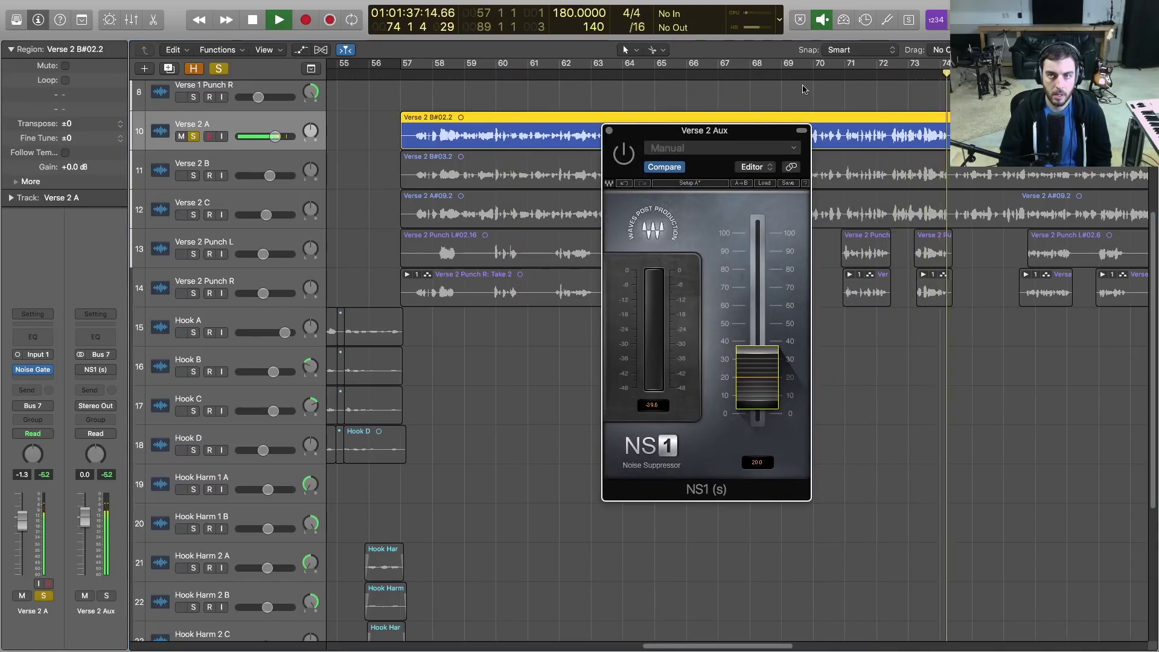
key(space)
click(626, 154)
key(space)
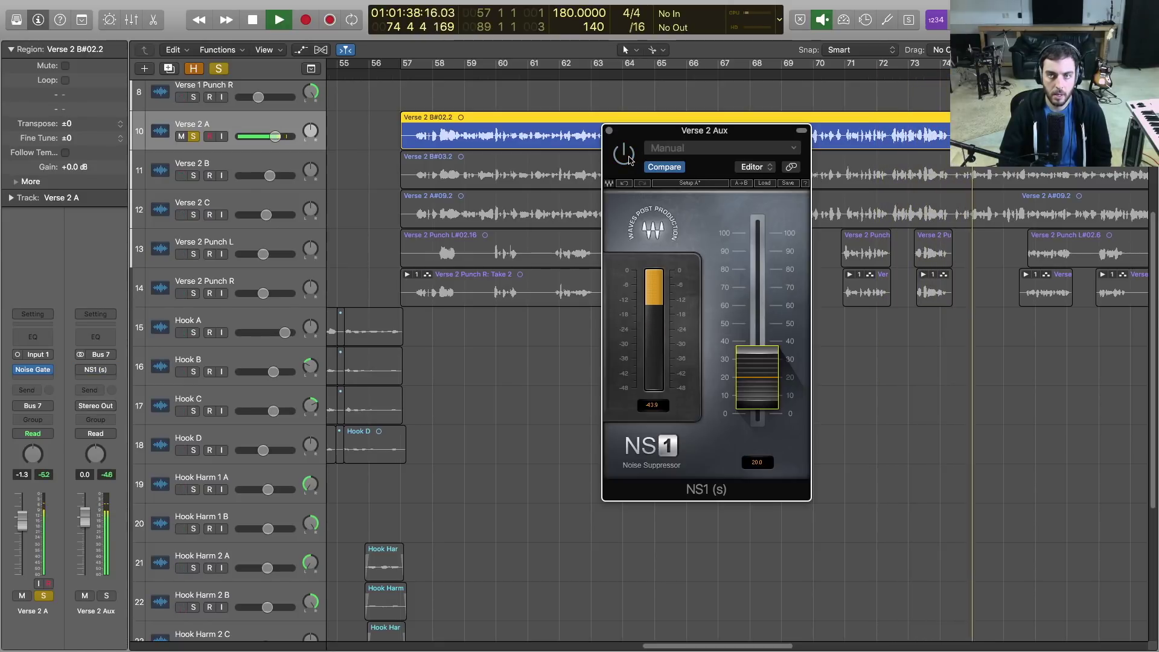
click(609, 131)
key(space)
- Show the mixer, add a Channel EQ to the Verse 2 Aux and audition it with Verse 2 A out of solo
key(x)
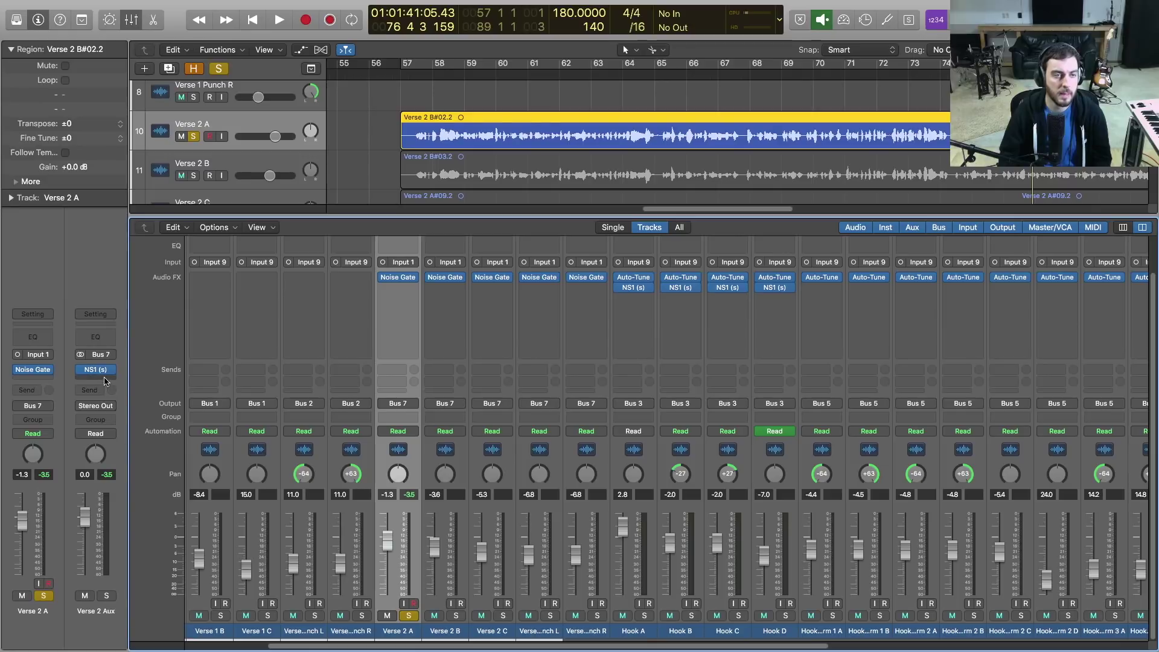
click(97, 341)
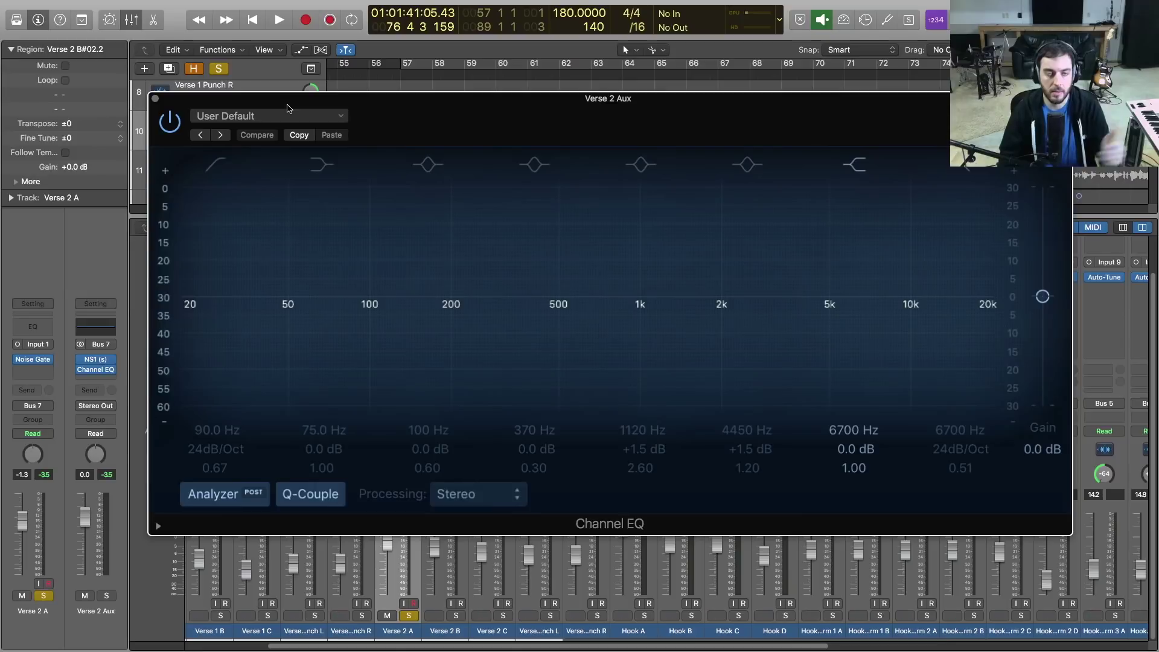
key(space)
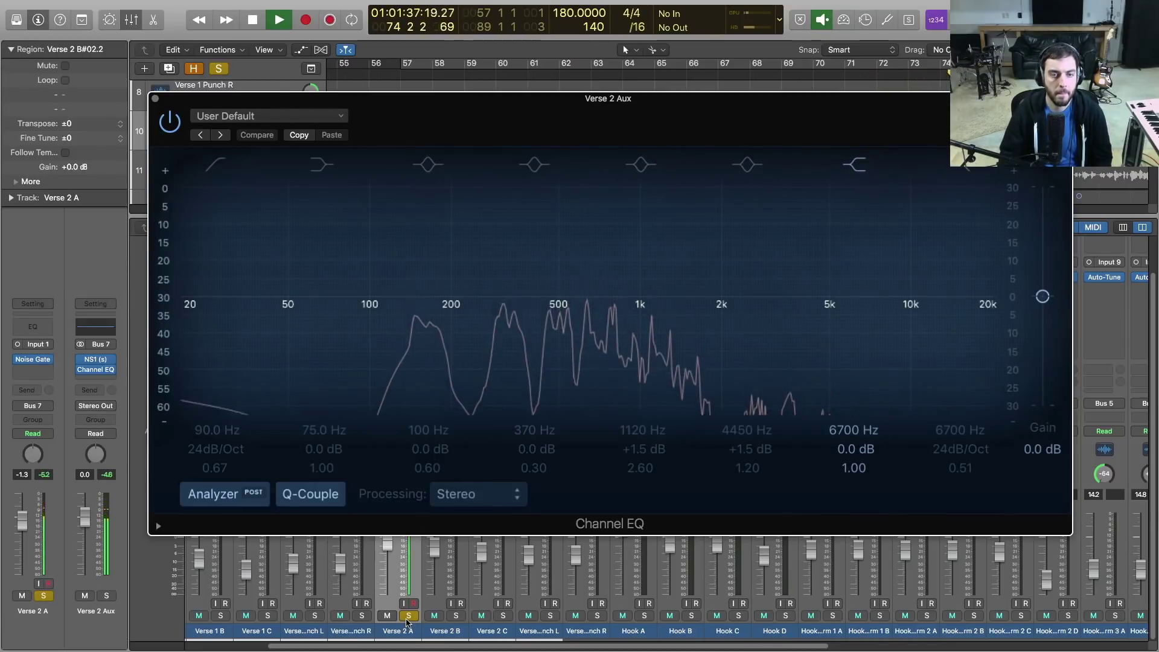
click(408, 617)
click(408, 616)
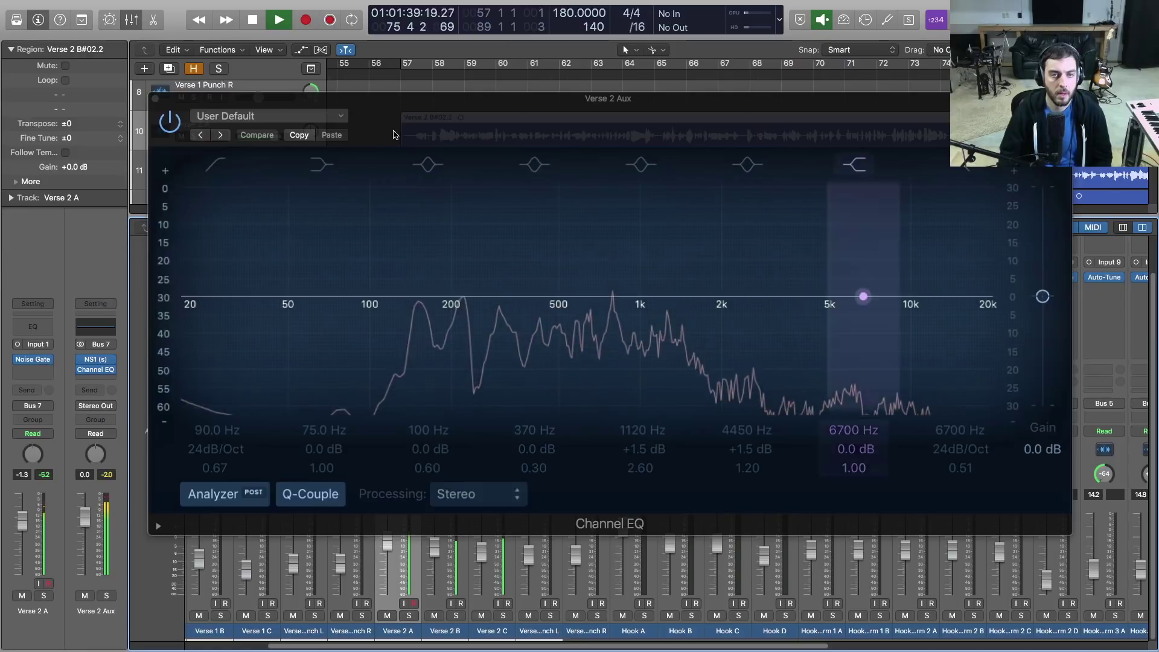
drag(389, 110, 396, 144)
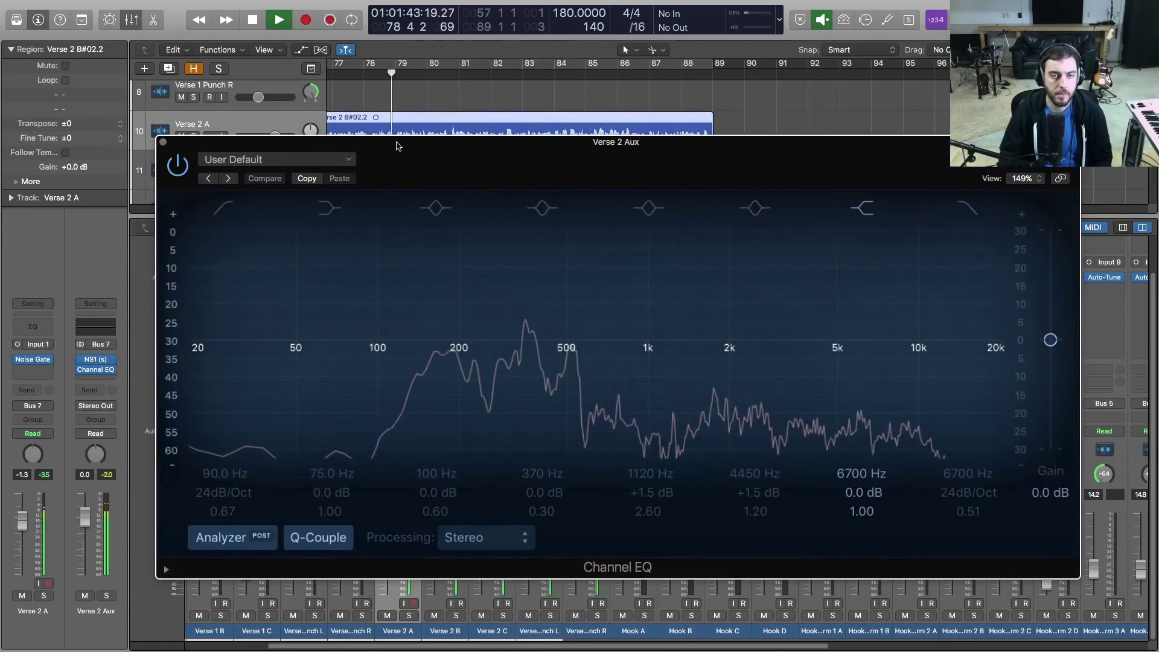
key(space)
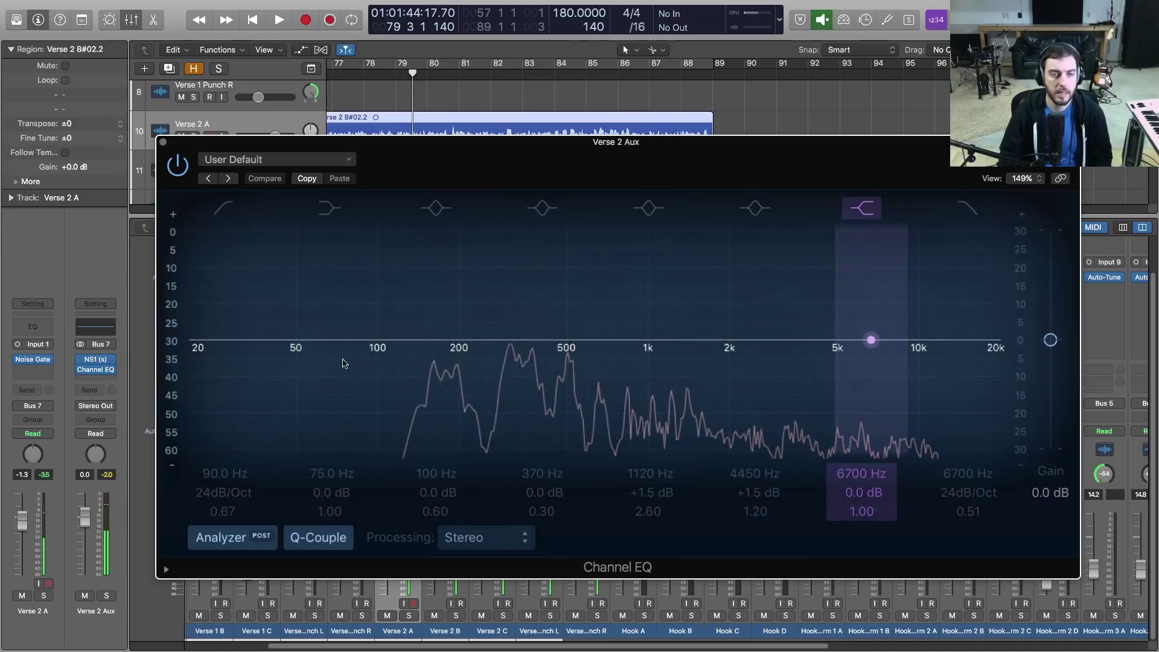
- Enable the Channel EQ's low-cut band at 100 Hz with a 48 dB/Oct slope and close the EQ window
click(230, 210)
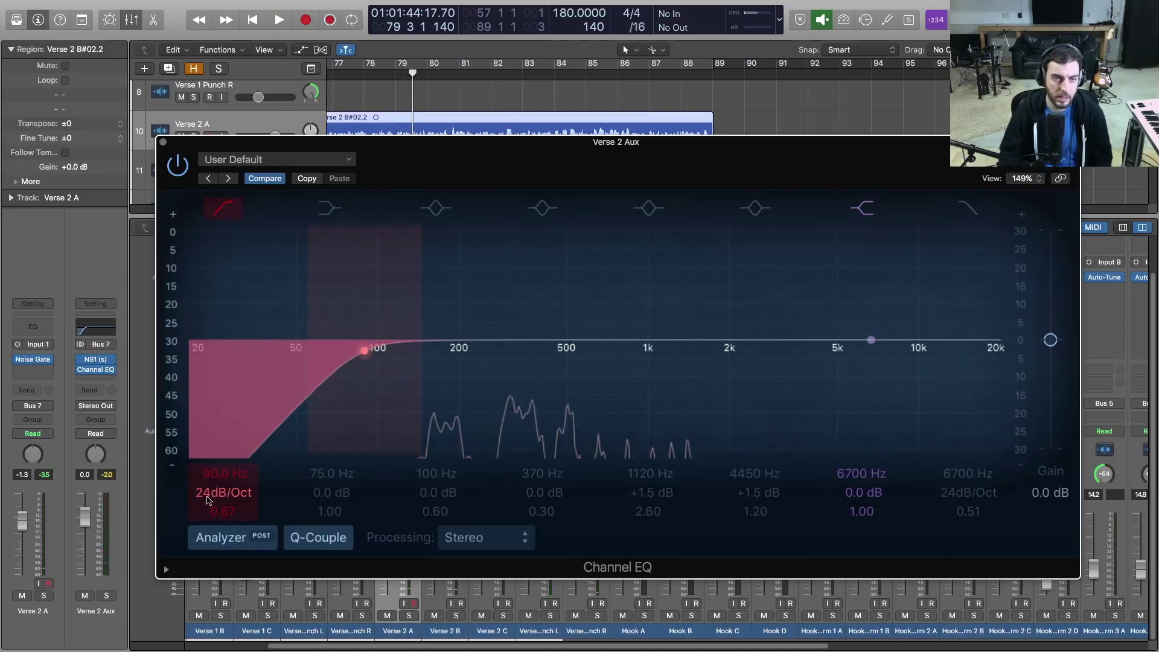
drag(225, 493, 268, 438)
mouse_move(336, 401)
mouse_down()
mouse_move(323, 400)
mouse_move(334, 400)
mouse_up()
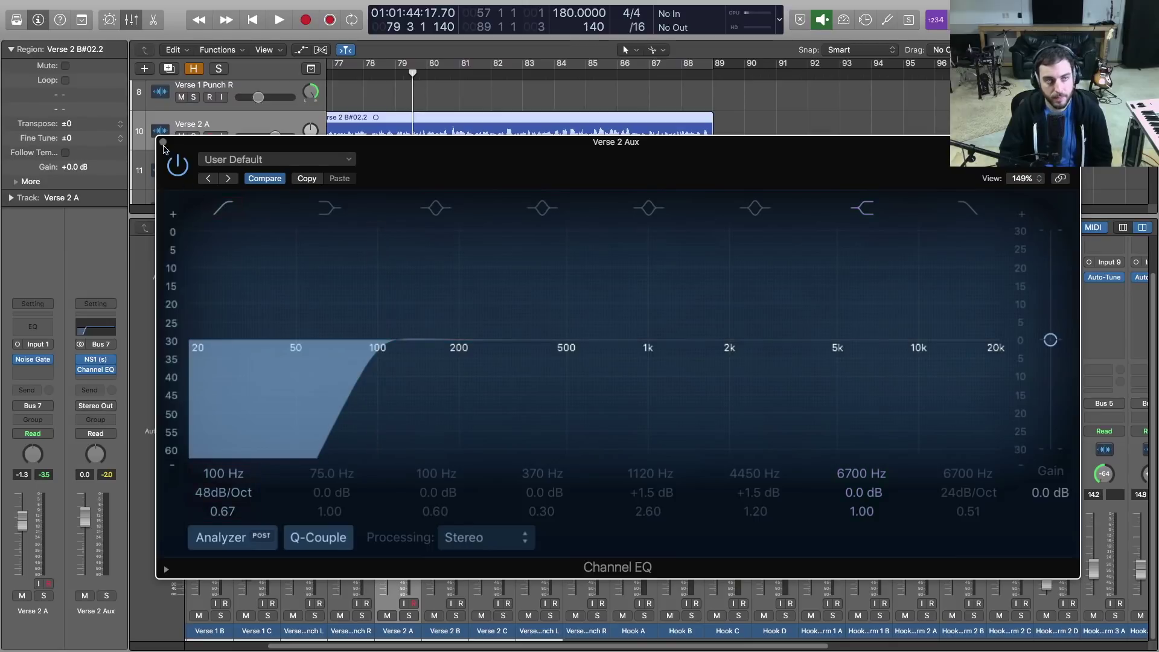
click(164, 142)
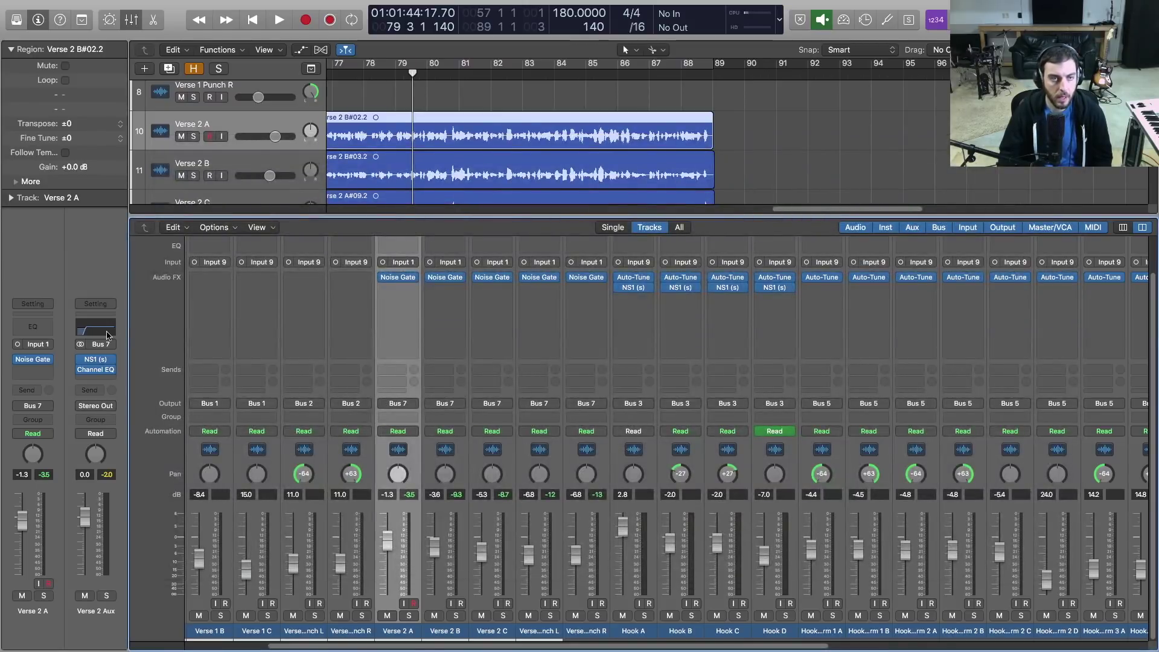
- Add a stereo RCompressor (s) after the Channel EQ on the Verse 2 Aux and place its window over the mixer
click(109, 379)
mouse_move(127, 509)
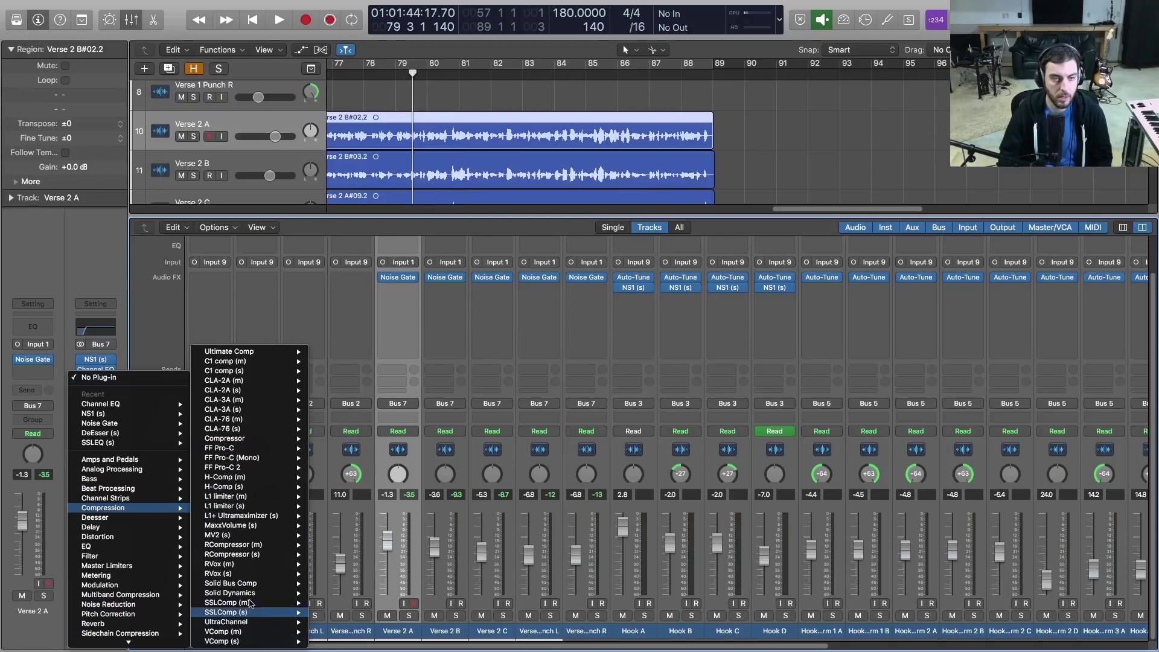
mouse_move(259, 533)
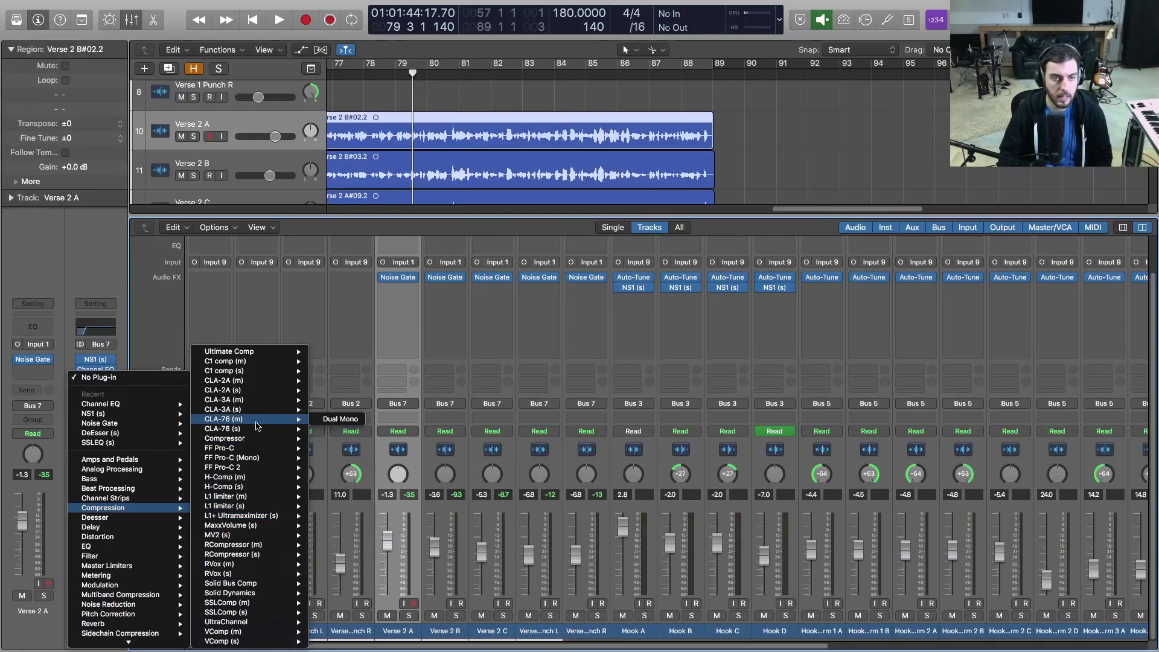
mouse_move(244, 575)
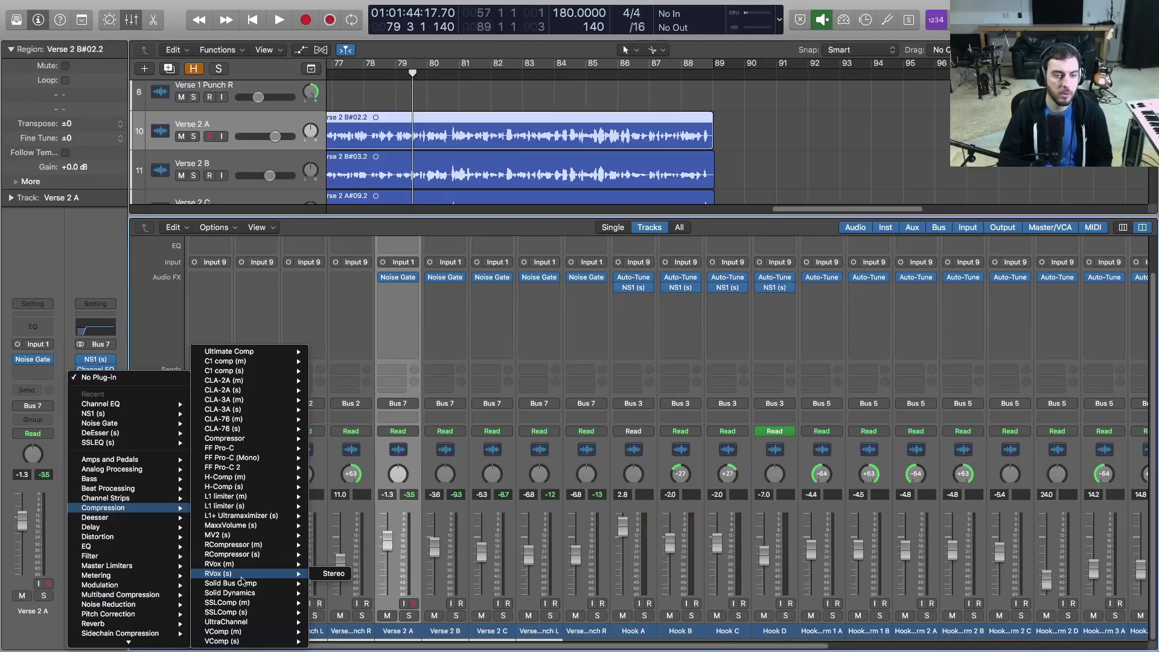
mouse_move(254, 554)
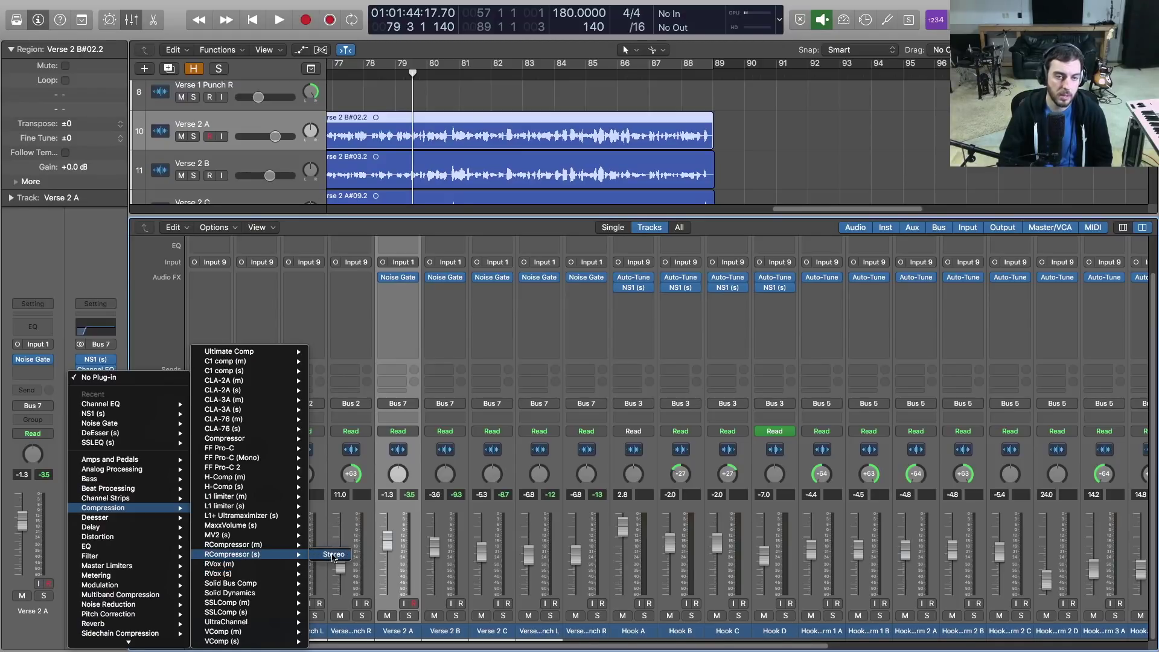
click(333, 554)
drag(479, 124, 590, 202)
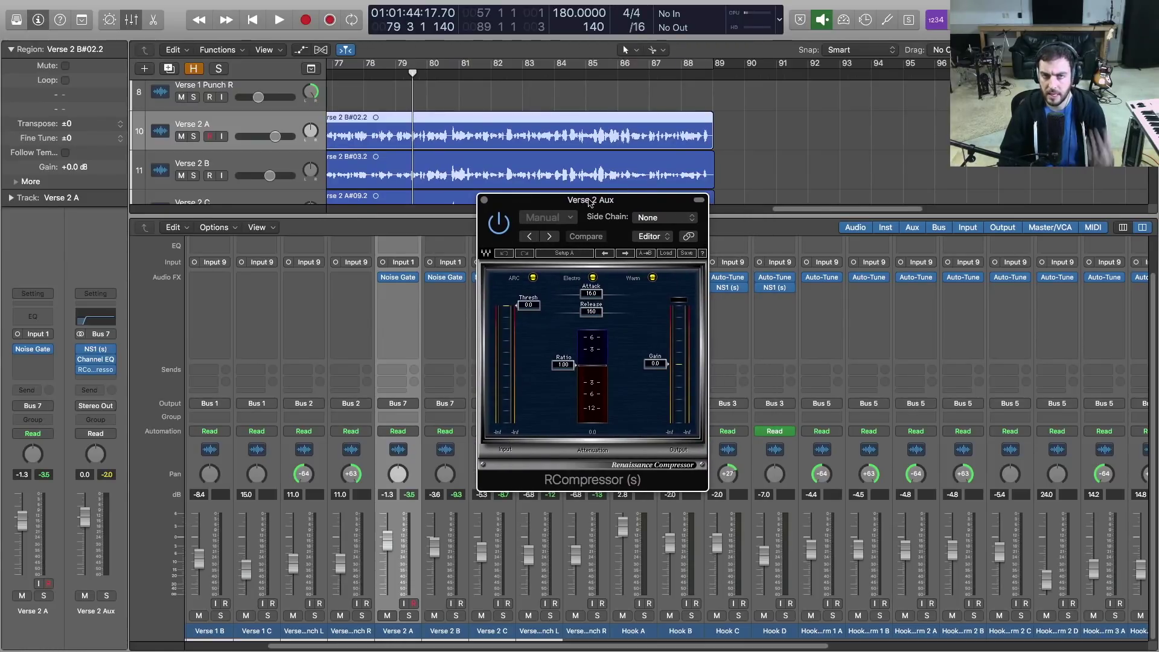
drag(589, 203, 587, 185)
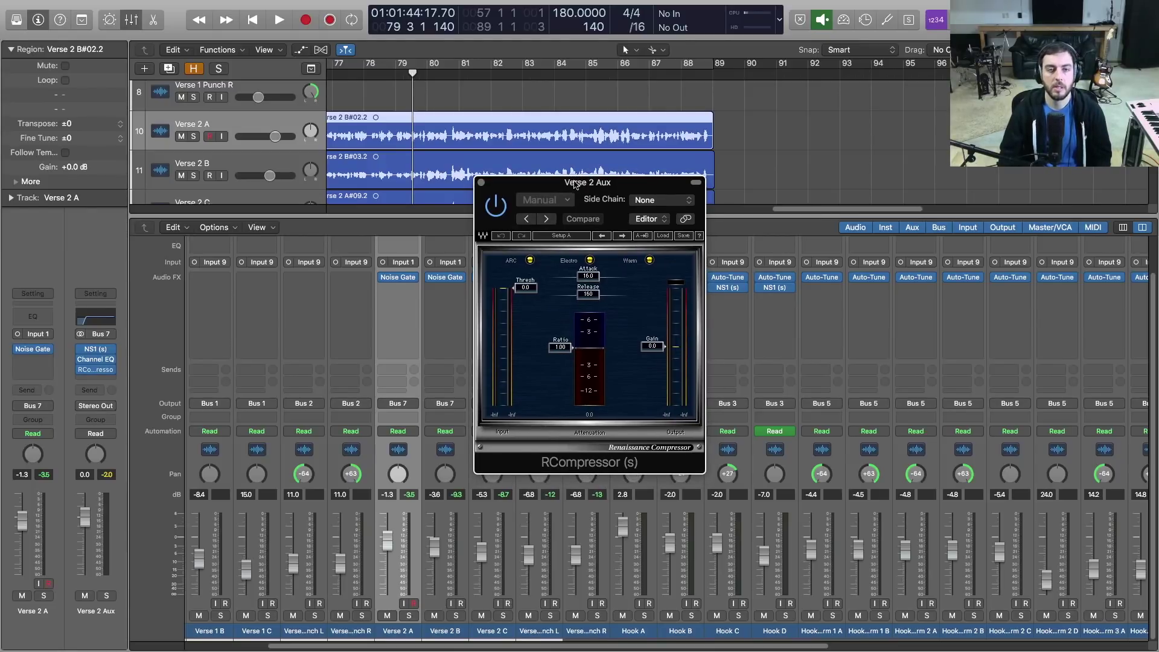
- While playing the verse from bar 61, set the RCompressor's threshold to -14.3, ratio to 4.27 and gain to 6.6
click(359, 74)
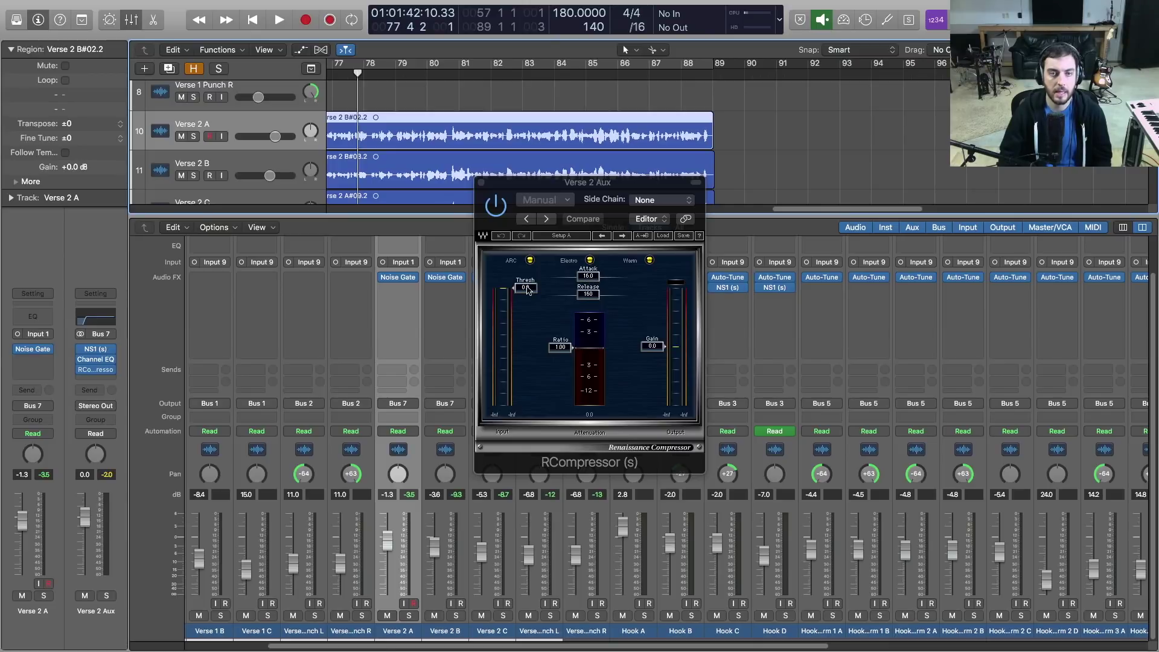
key(space)
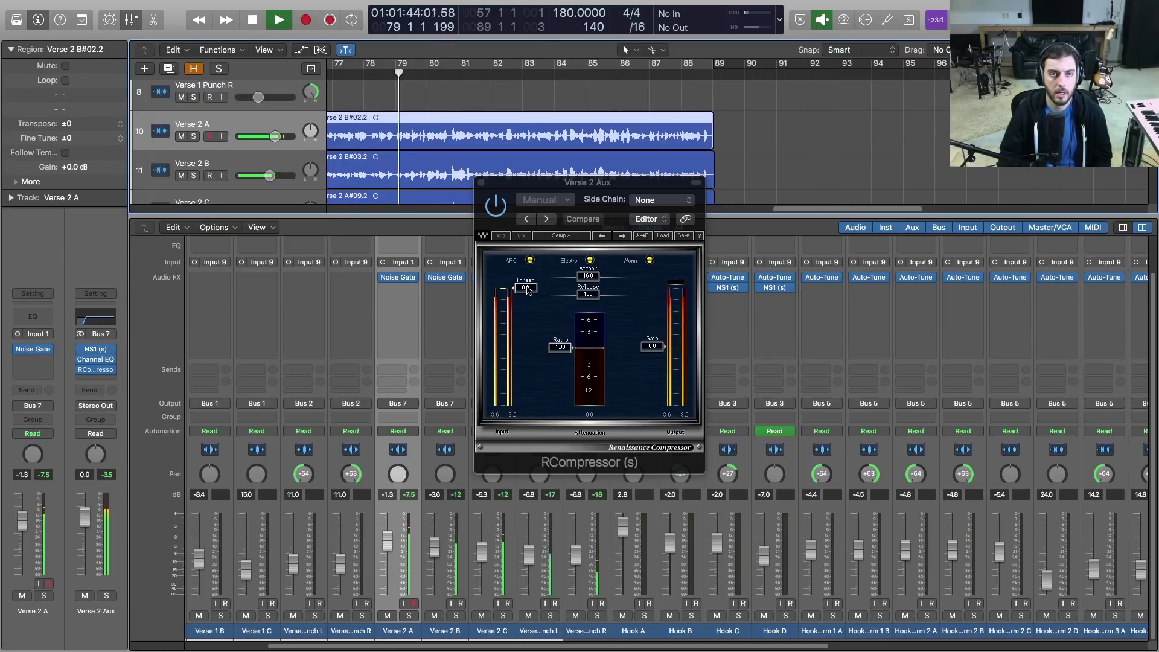
scroll(439, 169, left, 10)
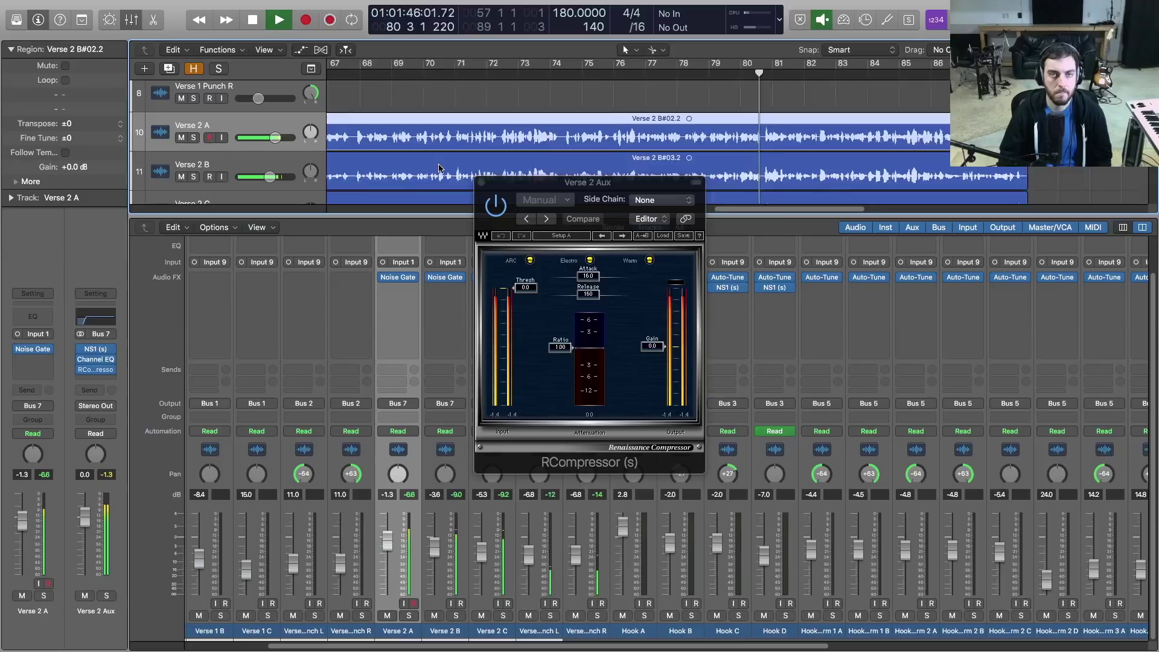
scroll(439, 166, left, 5)
click(338, 75)
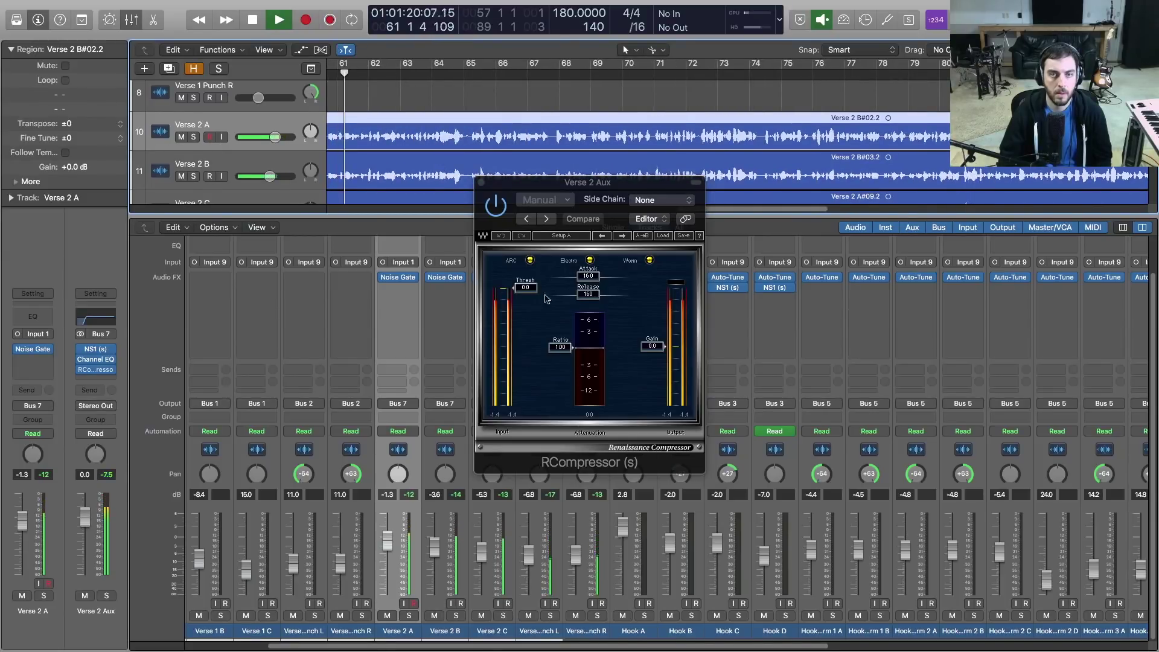
drag(525, 287, 525, 302)
drag(564, 349, 564, 370)
drag(526, 302, 525, 319)
drag(652, 345, 652, 334)
drag(526, 319, 526, 315)
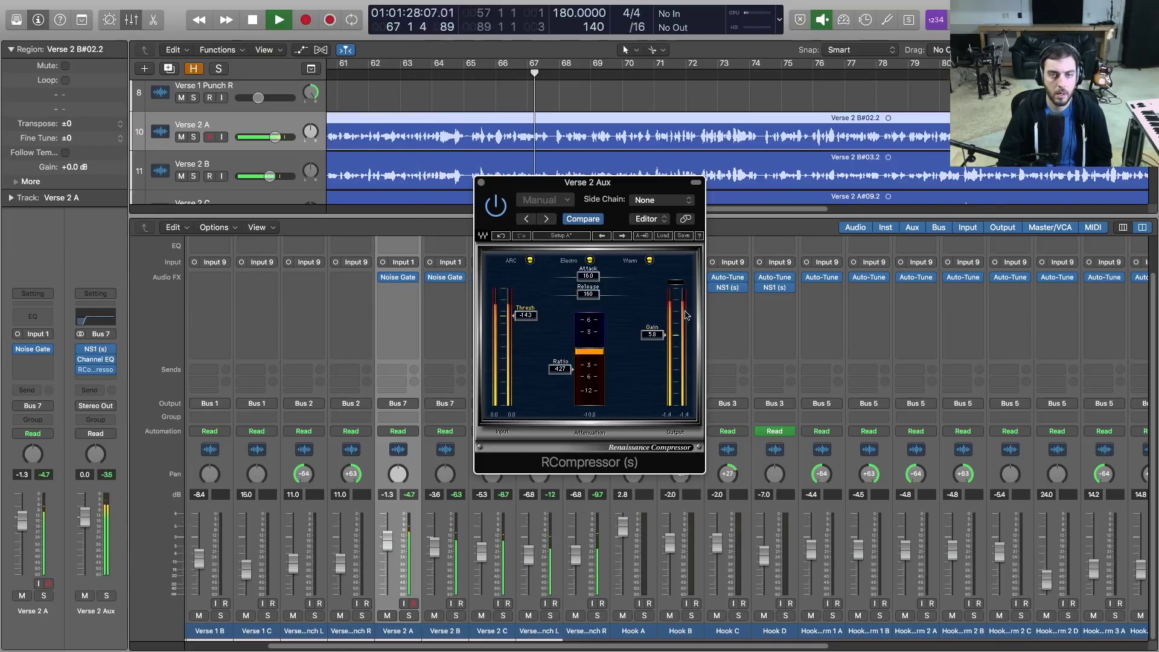
drag(652, 335, 652, 333)
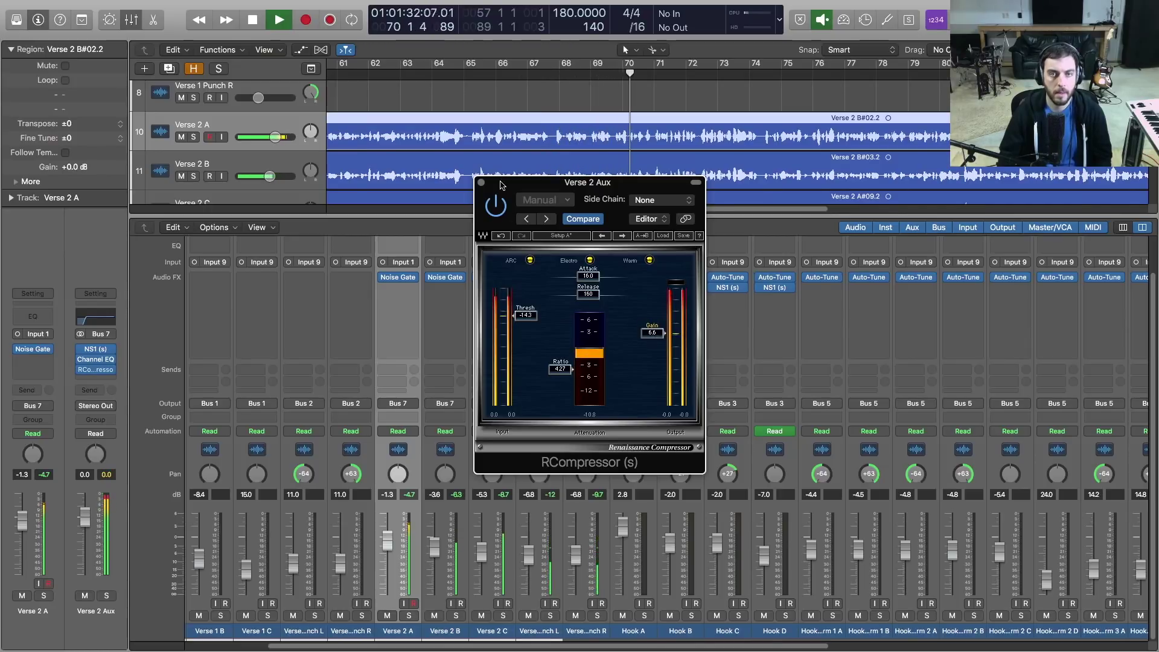
- Stop playback, set the RCompressor's attack to 0.55 and release to 196, and move its window clear of the Verse 2 faders
key(space)
drag(587, 275, 561, 279)
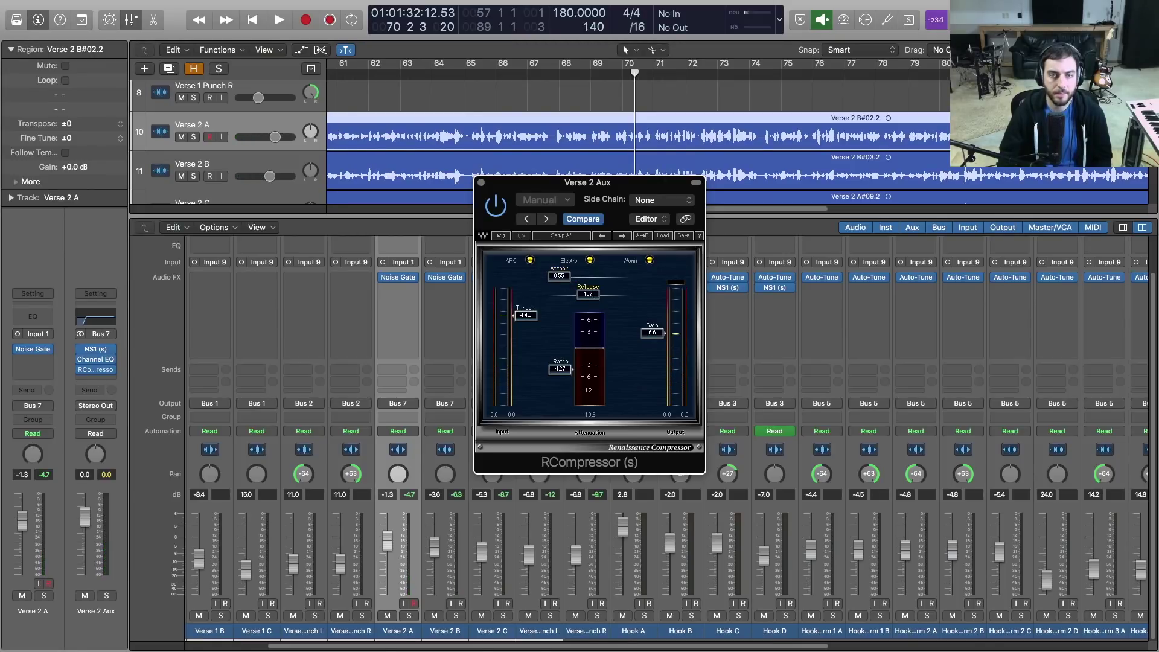
drag(527, 194, 787, 128)
- Rebalance the Verse 2 faders during playback: A to 1.9, B to -6.8, C to -14.4 and both punch tracks to -11.4 dB
drag(587, 649, 597, 649)
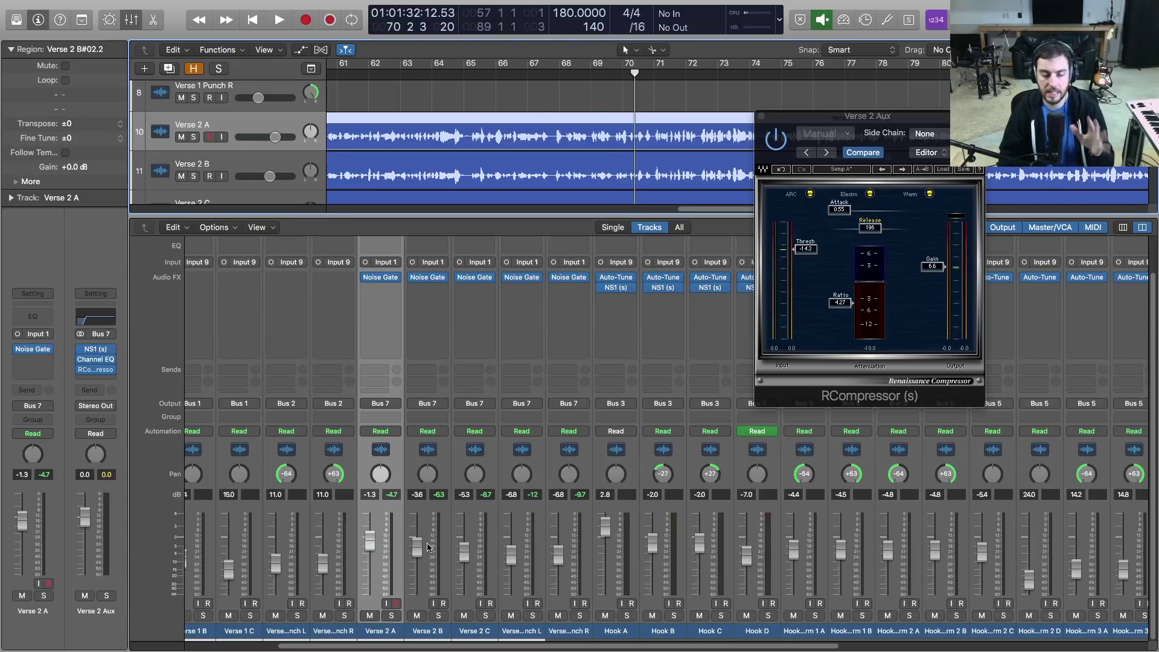
click(433, 631)
click(430, 632)
click(386, 631)
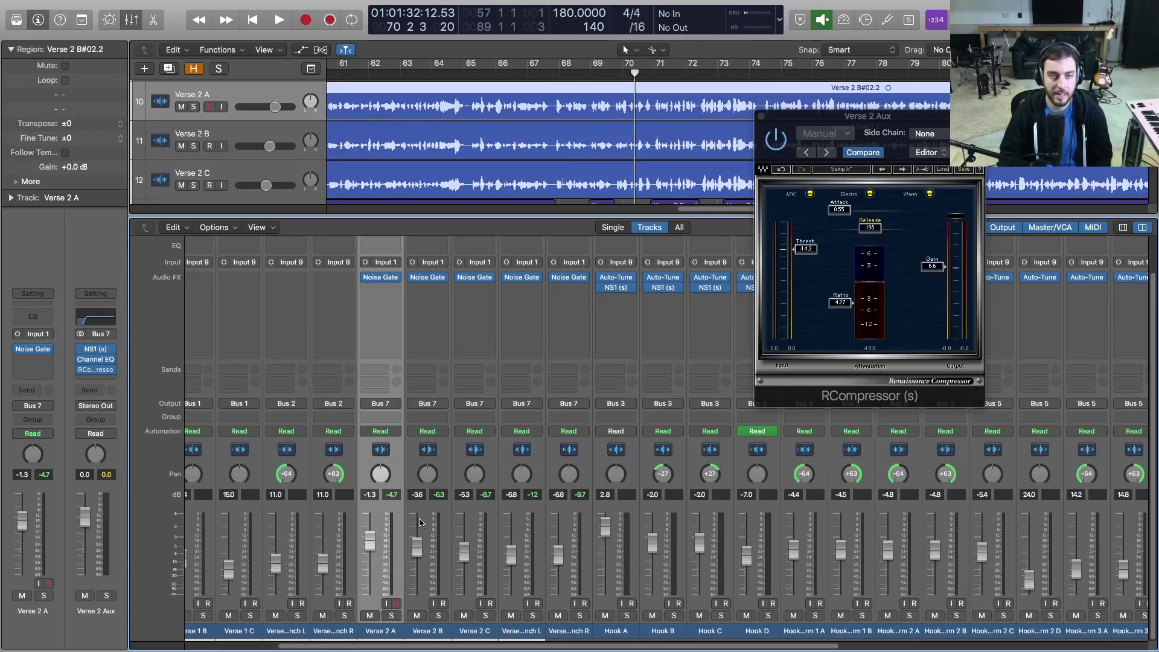
key(space)
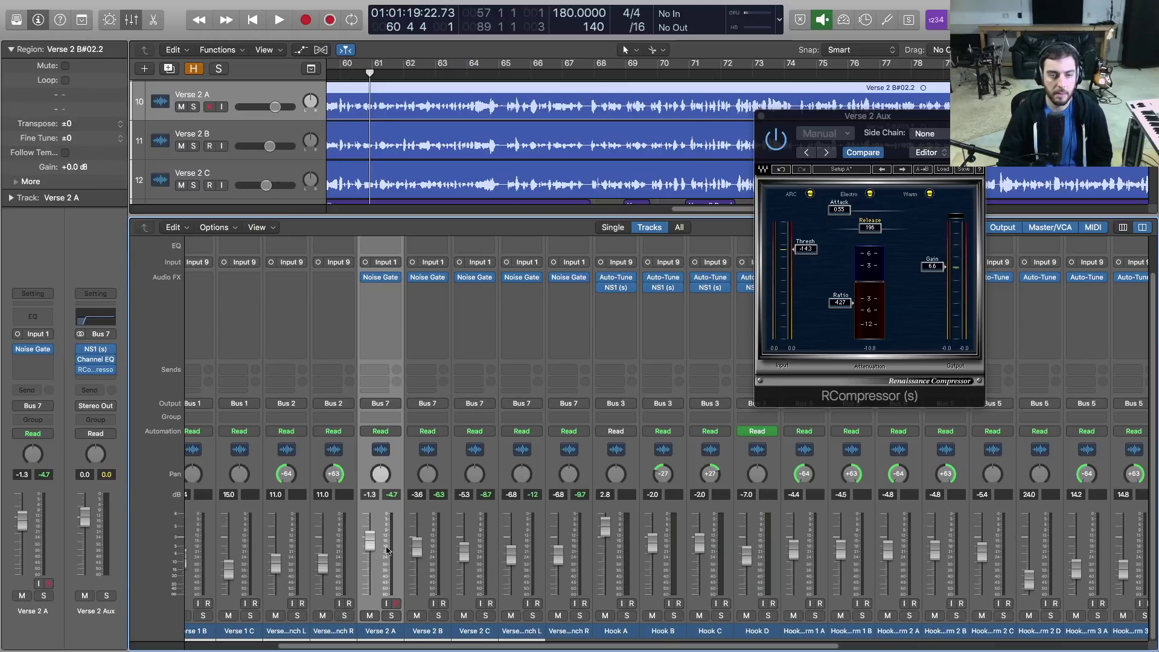
key(space)
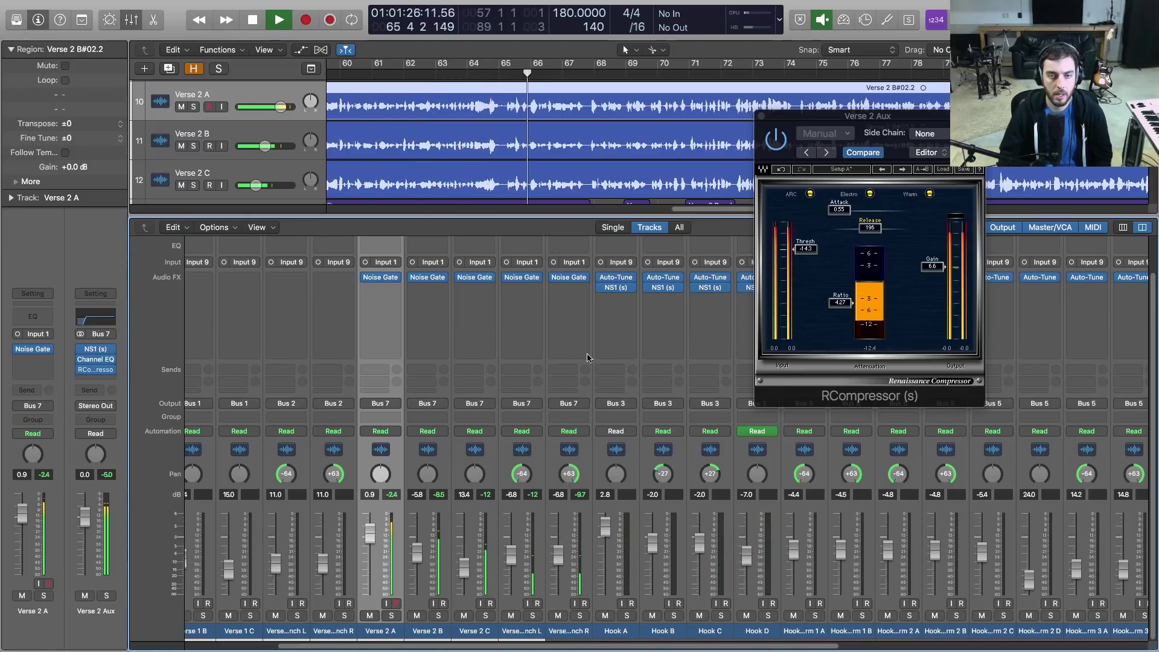
click(520, 632)
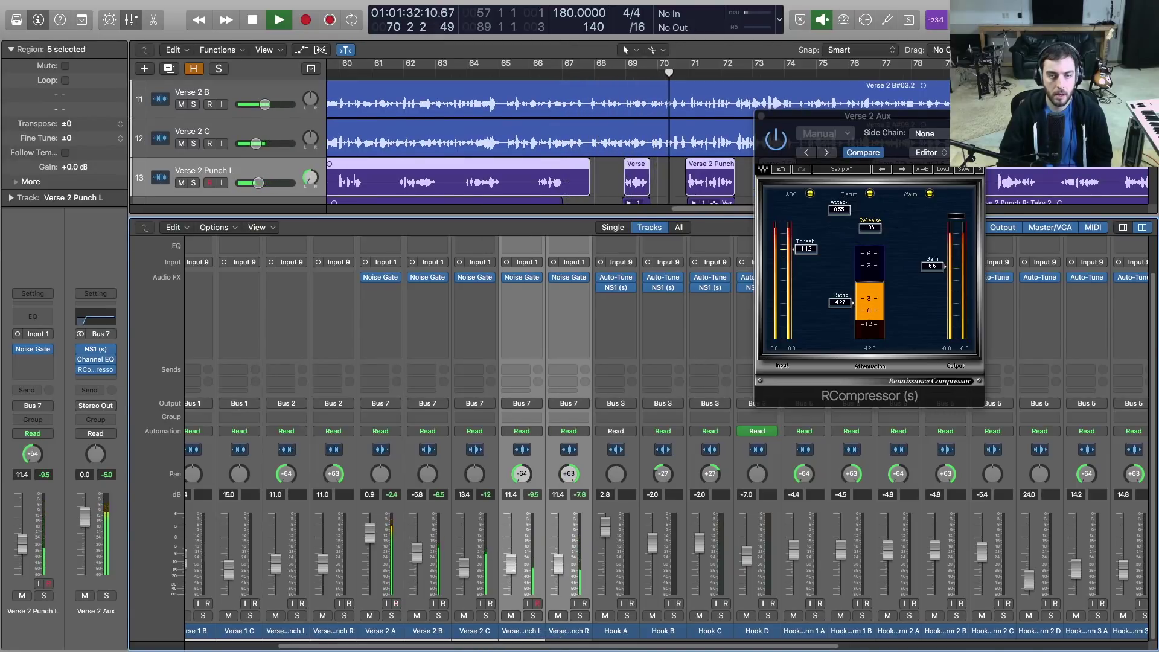
drag(514, 571, 420, 563)
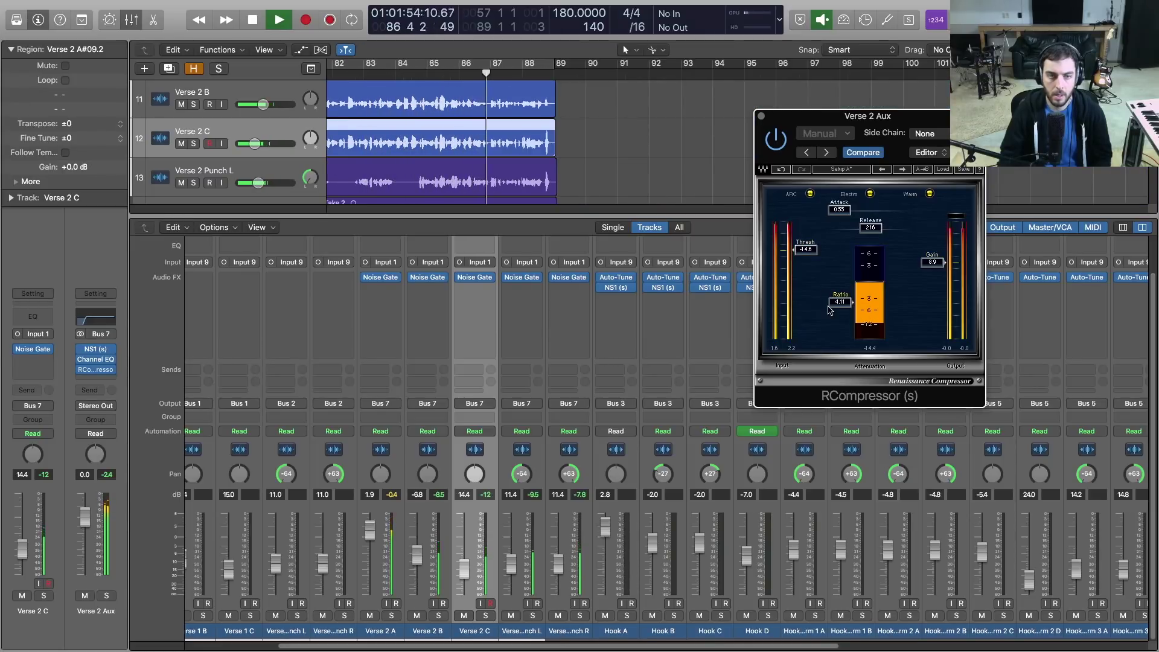
- Retune the RCompressor to threshold -14.6, ratio 4.11, gain 8.9, attack 0.50 and release 216, and lower both Verse 2 punch tracks to -12.6 dB
drag(835, 213, 843, 222)
key(space)
key(space)
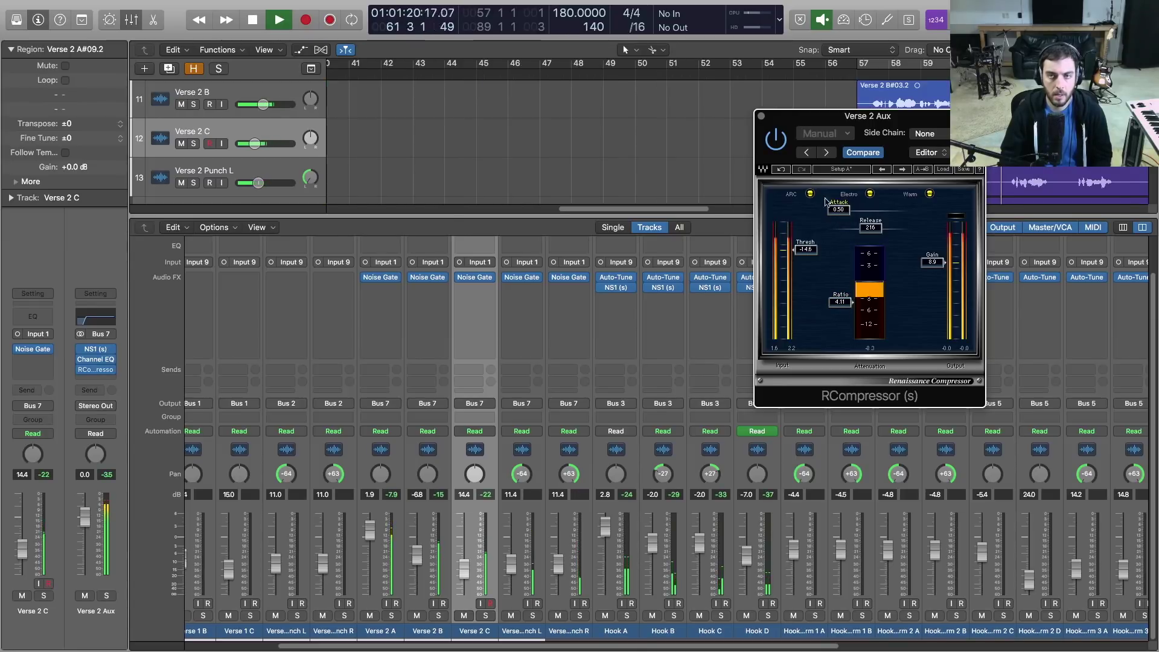
drag(783, 123, 796, 121)
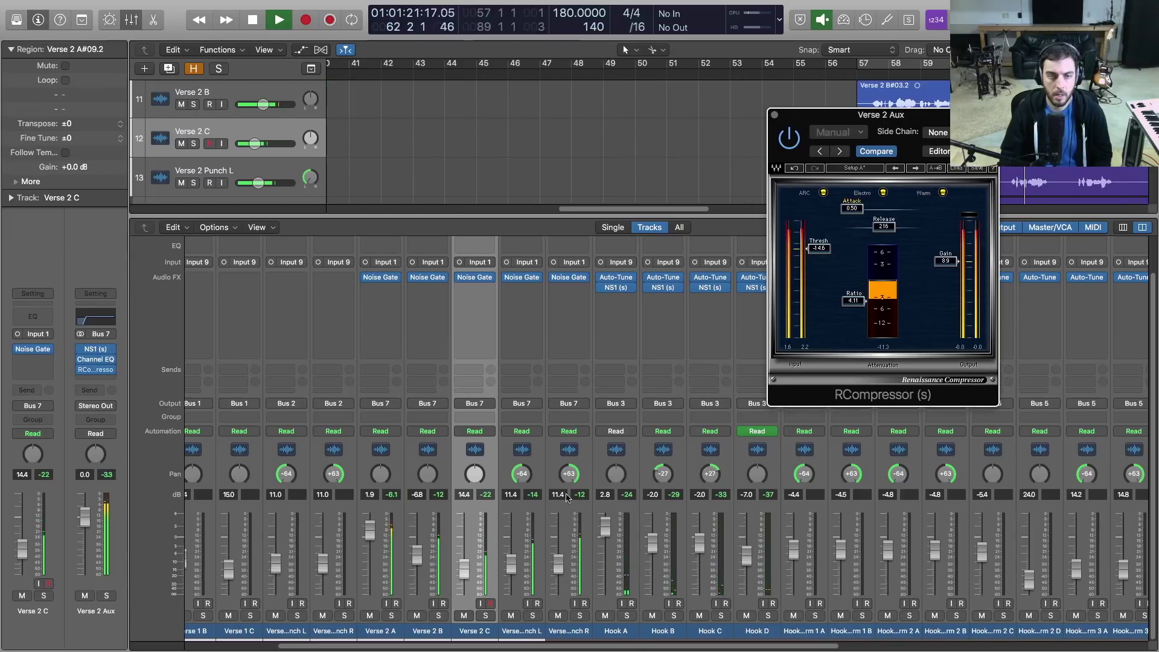
click(526, 631)
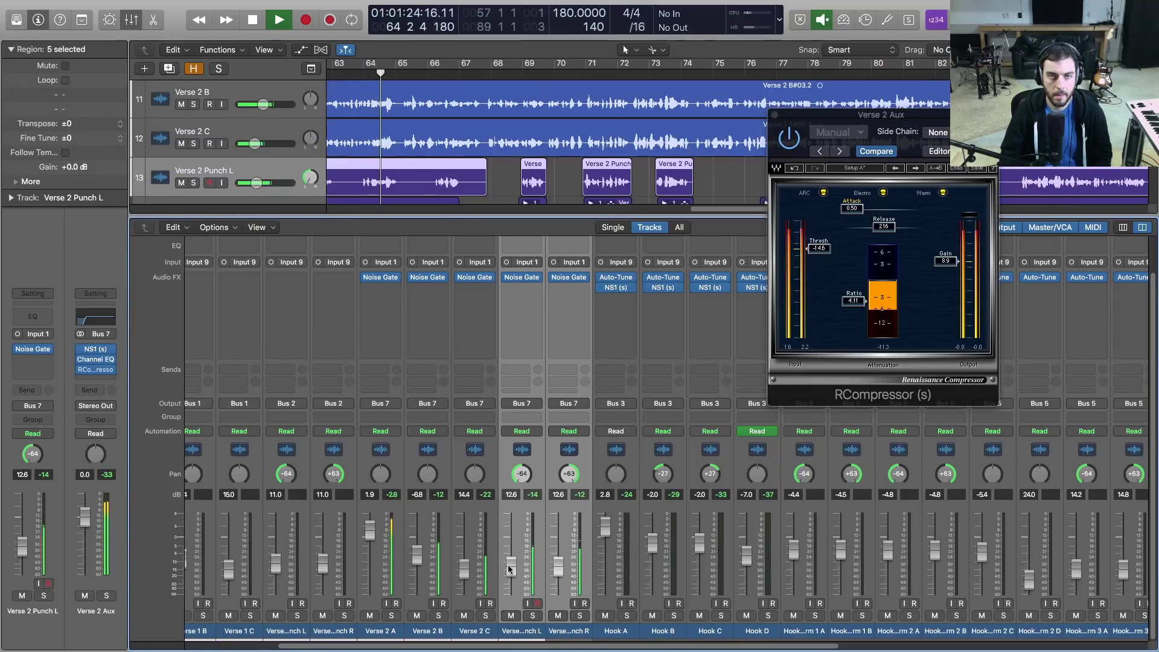
- In the Verse 2 Aux's Channel EQ, cut 290 Hz by 7.0 dB with a Q of 1.20 and audition it
click(95, 359)
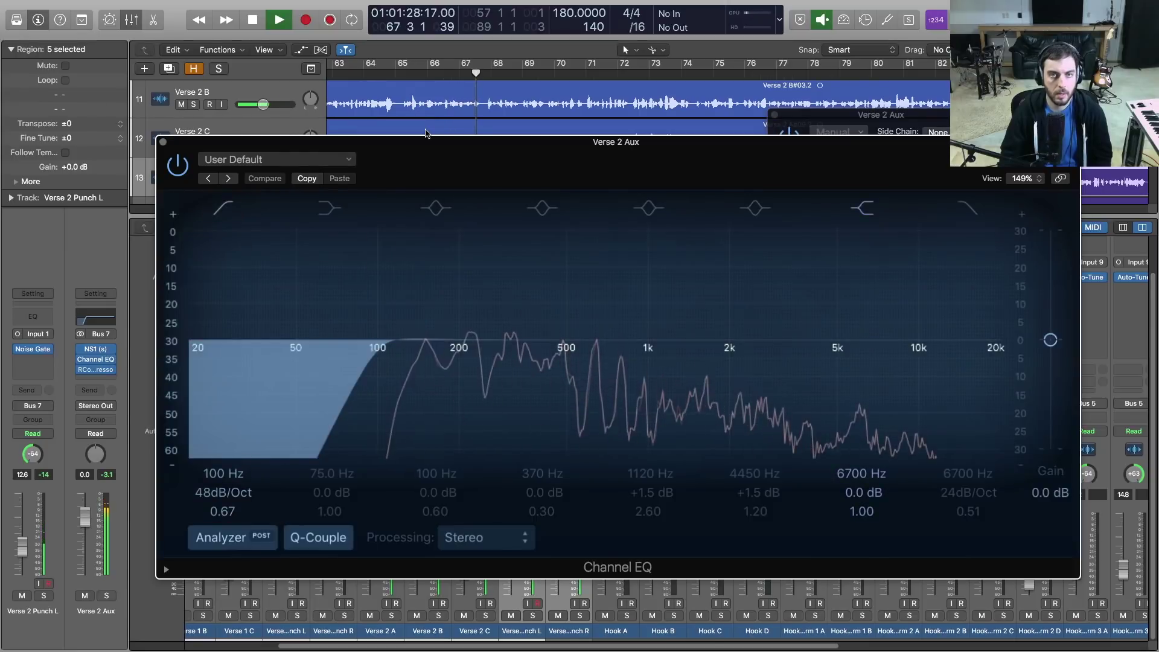
key(space)
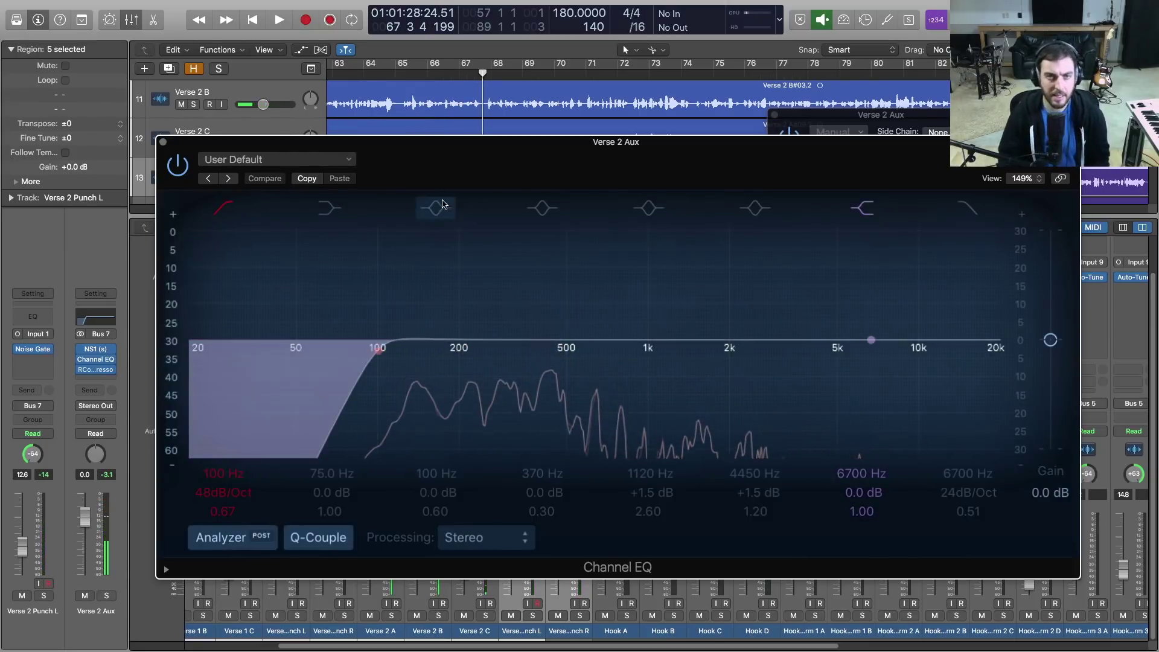
click(528, 342)
drag(528, 345, 510, 360)
drag(590, 319, 508, 369)
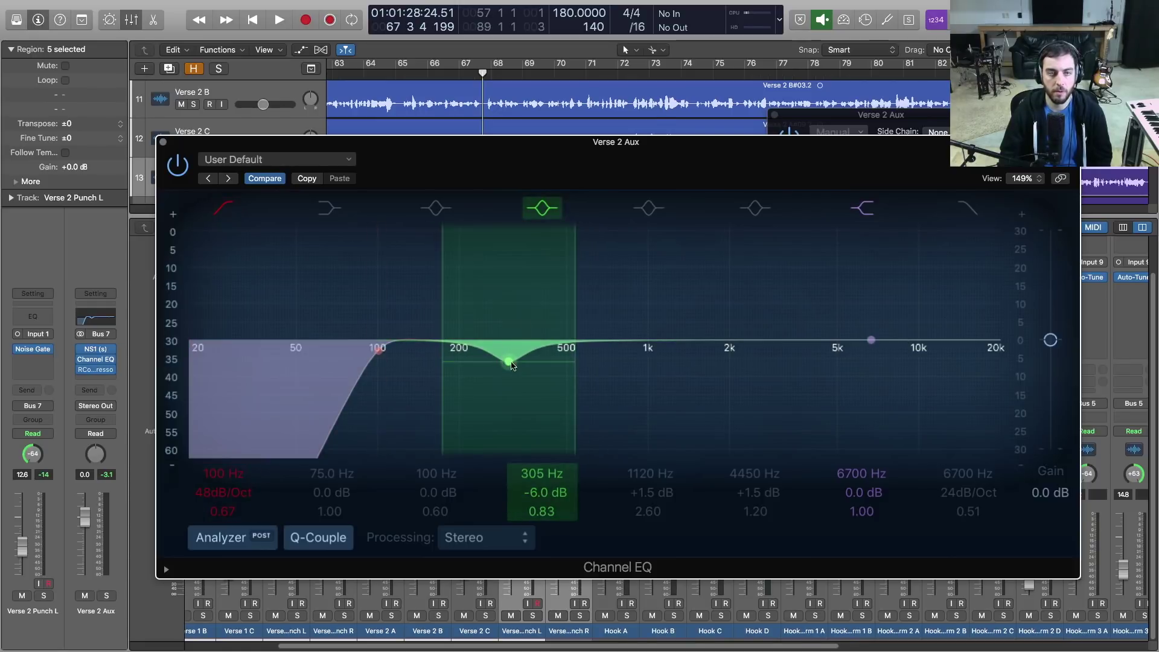
drag(506, 367, 504, 373)
key(space)
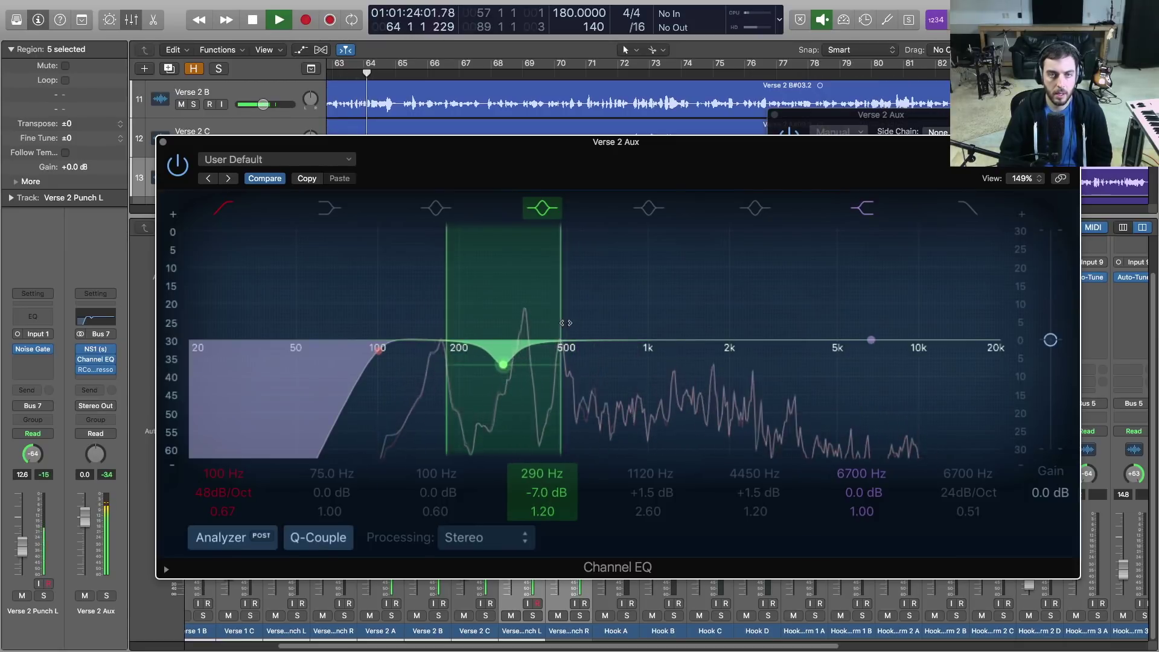
key(space)
- Add a 2.0 dB cut at 440 Hz with a Q of 1.60, ease the 290 Hz cut to -6.0 dB and close the EQ
click(650, 209)
drag(661, 334, 466, 375)
key(space)
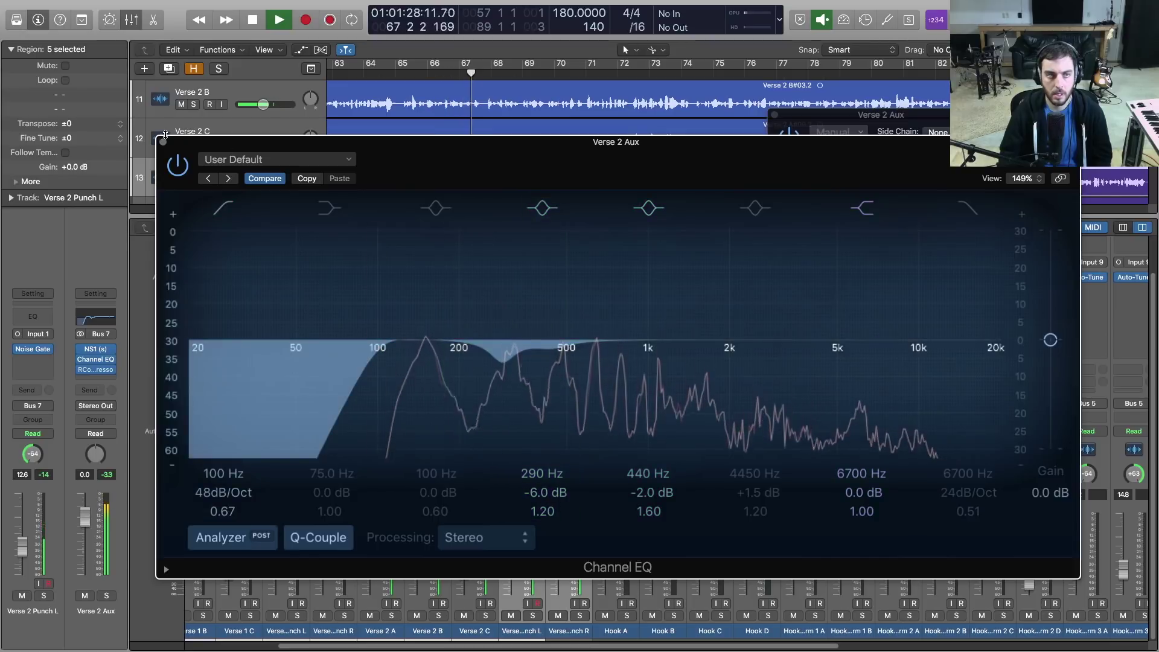
click(163, 142)
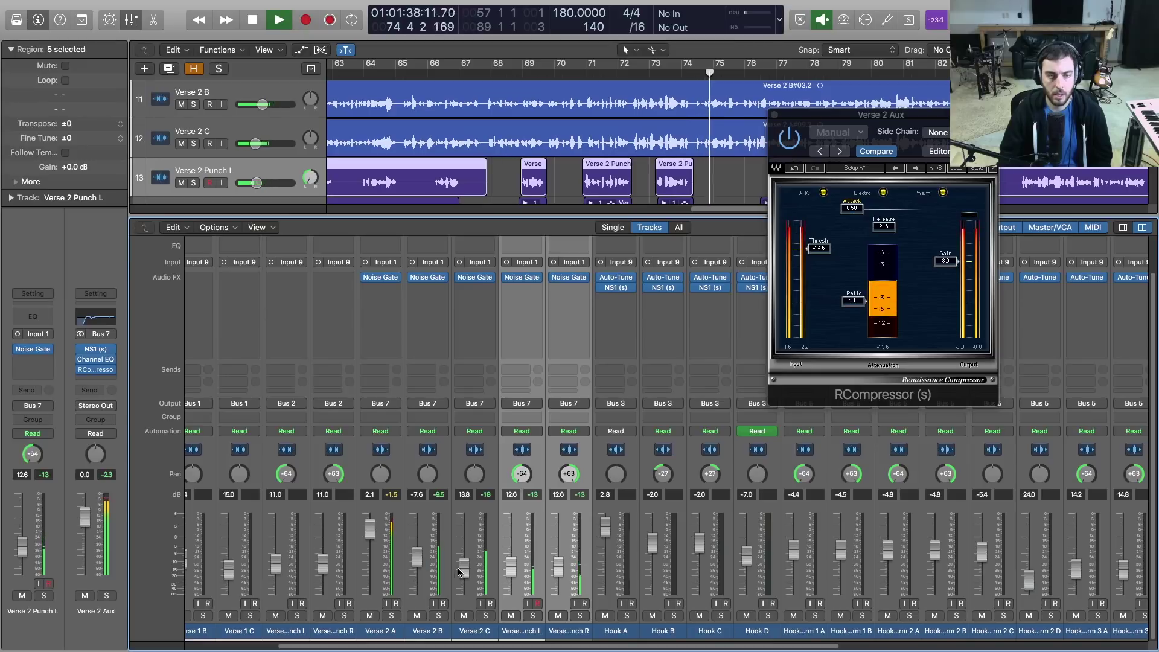
- Set the Verse 2 B fader to -7.0 dB and the aux's NS1 suppression to 16.4, stop playback and close both plug-in windows
click(426, 565)
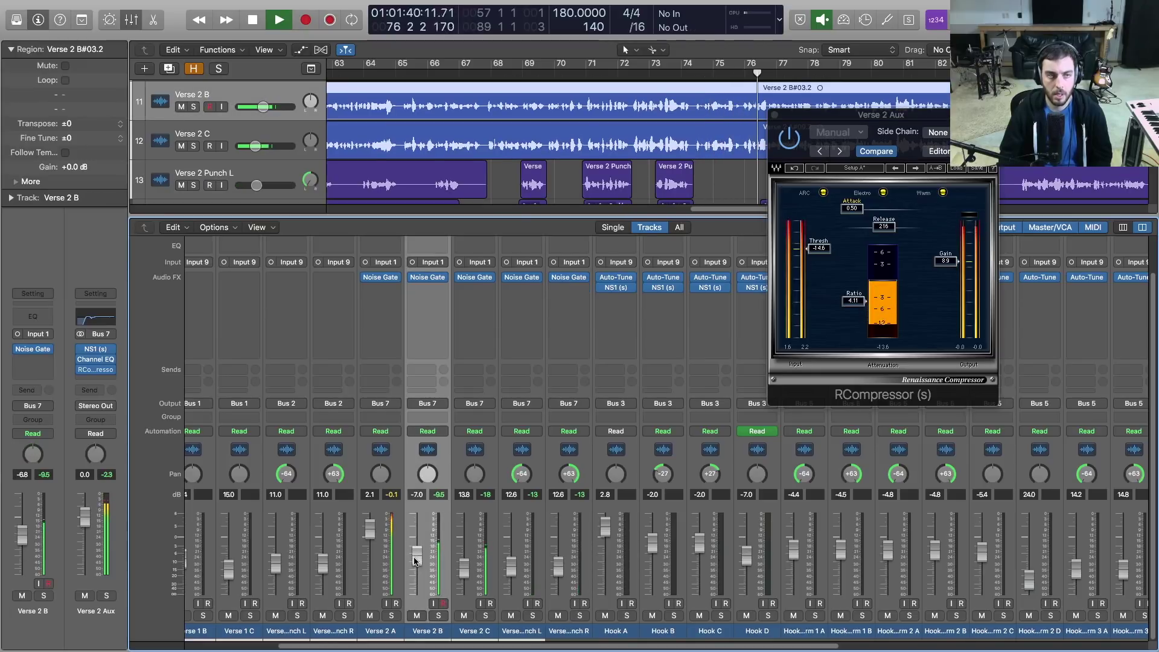
click(96, 349)
drag(757, 374, 758, 383)
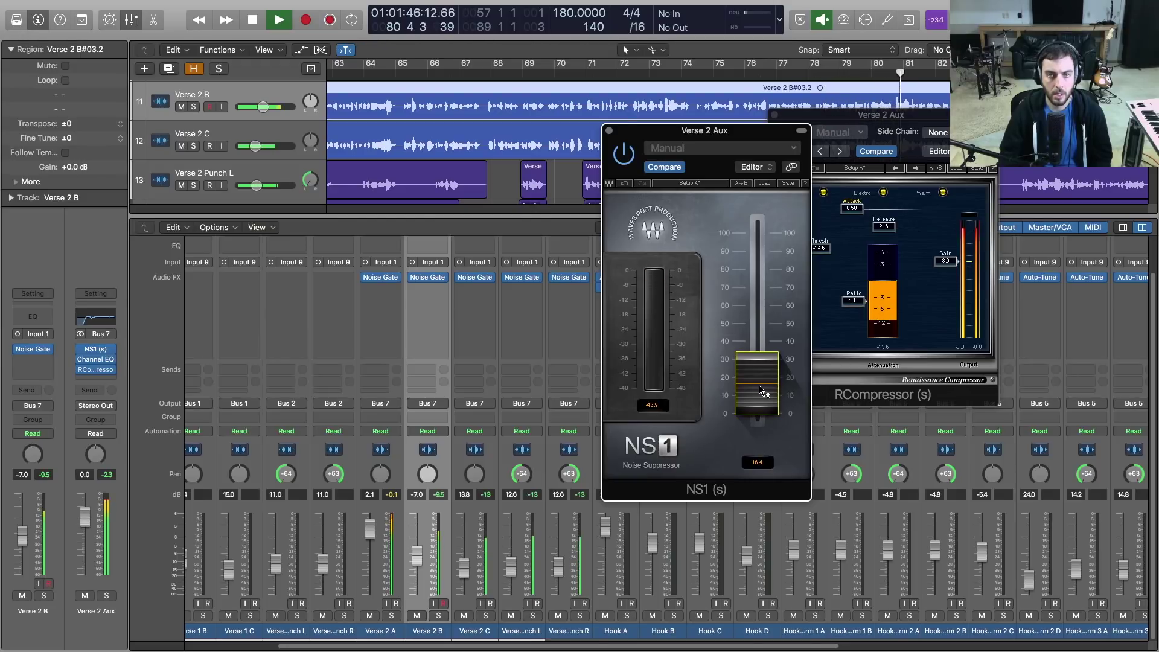
drag(660, 135, 623, 138)
key(space)
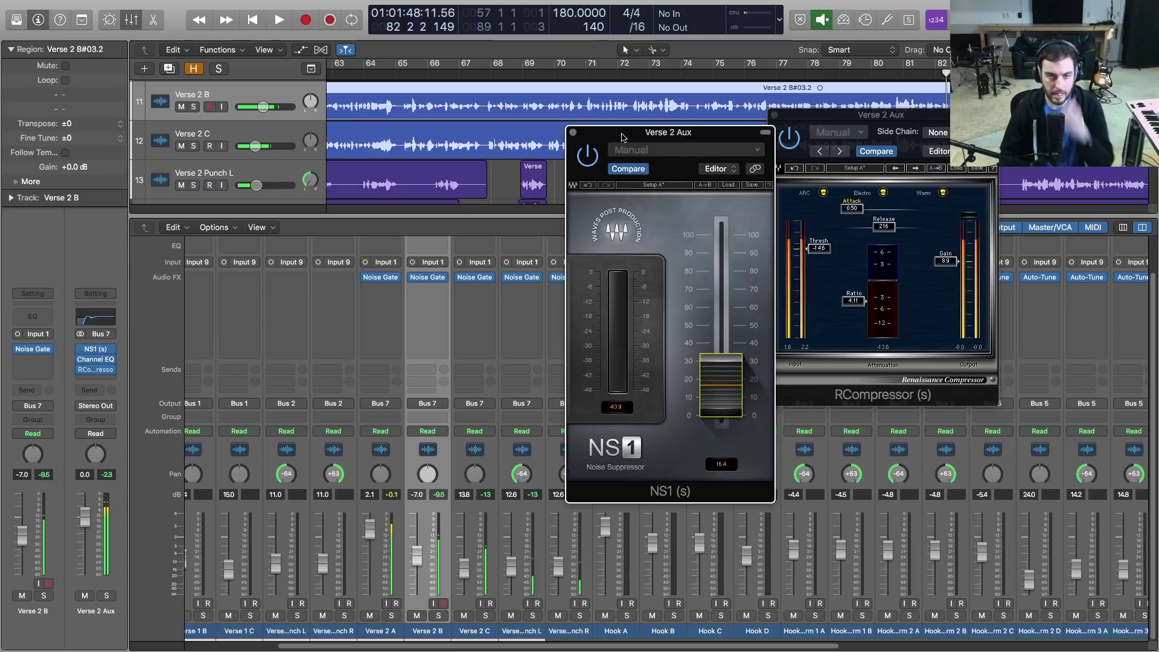
click(574, 134)
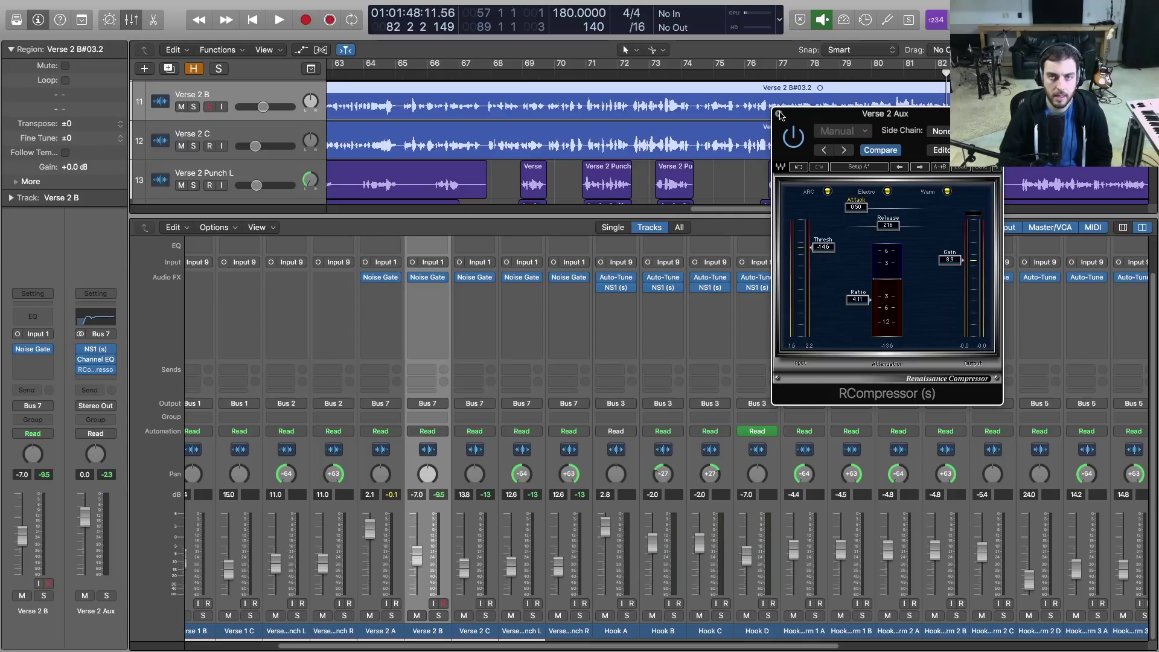
click(776, 114)
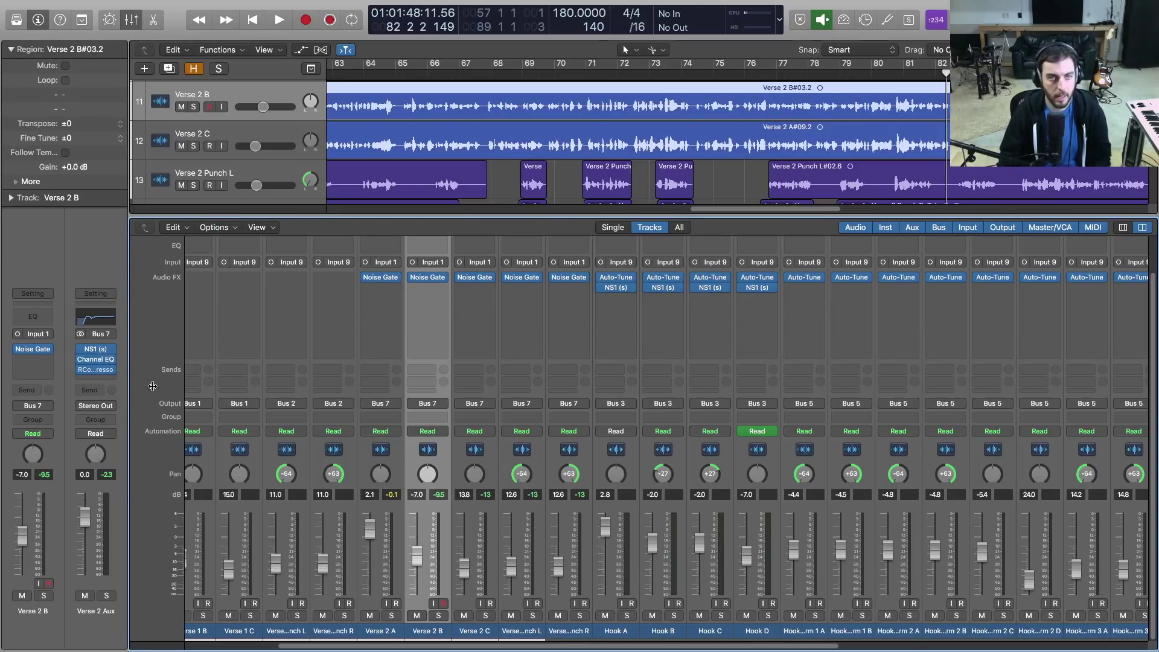
- Insert a stereo Sie-Q EQ after the RCompressor on the Verse 2 Aux and position its window over the mixer
click(100, 380)
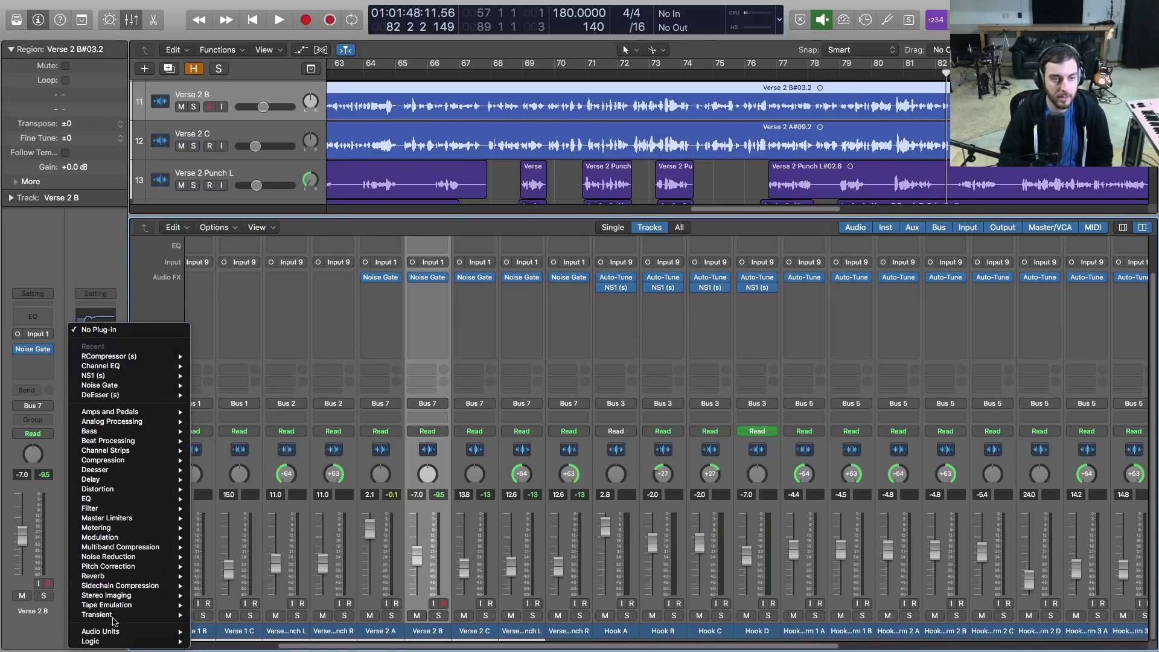
mouse_move(115, 633)
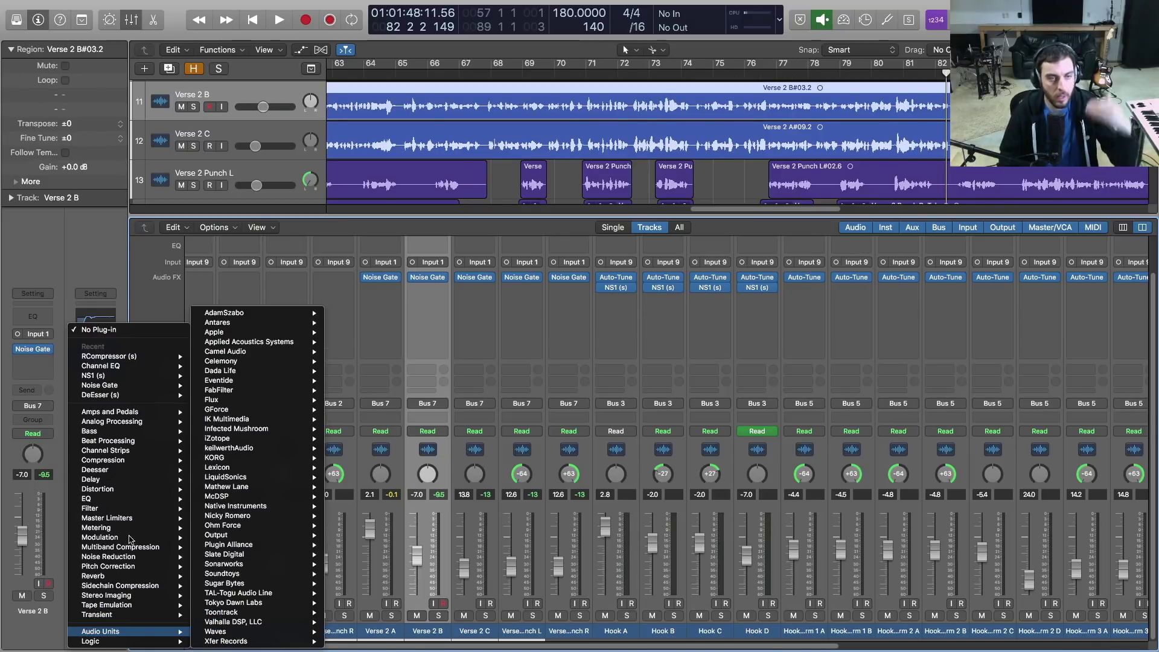
mouse_move(124, 504)
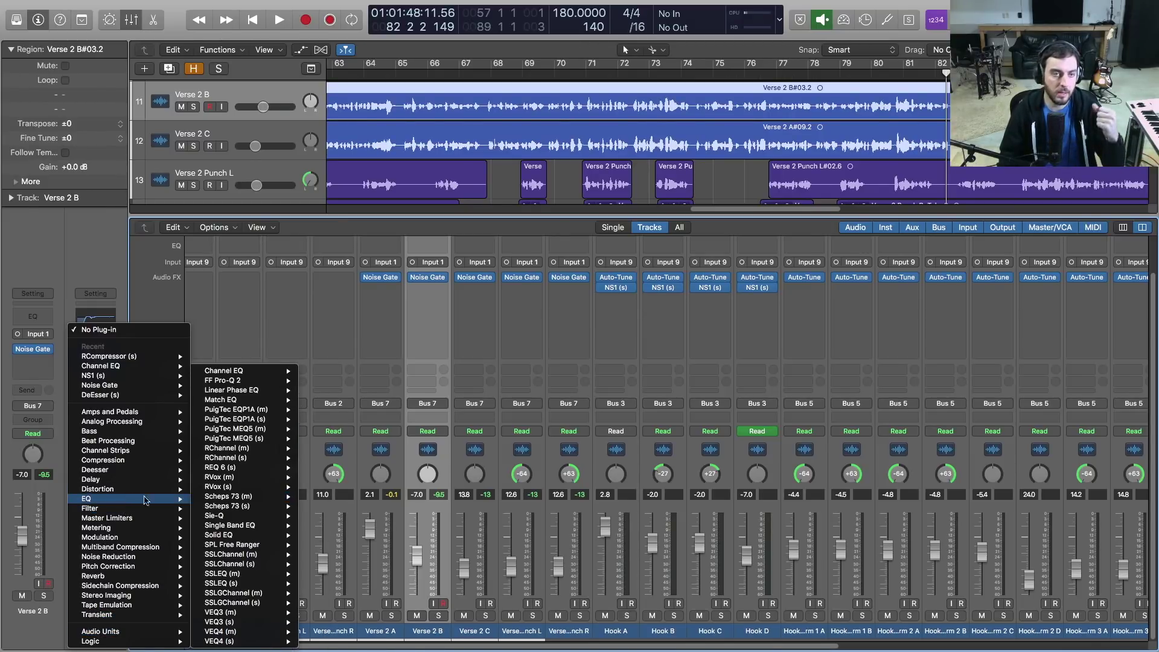
mouse_move(254, 500)
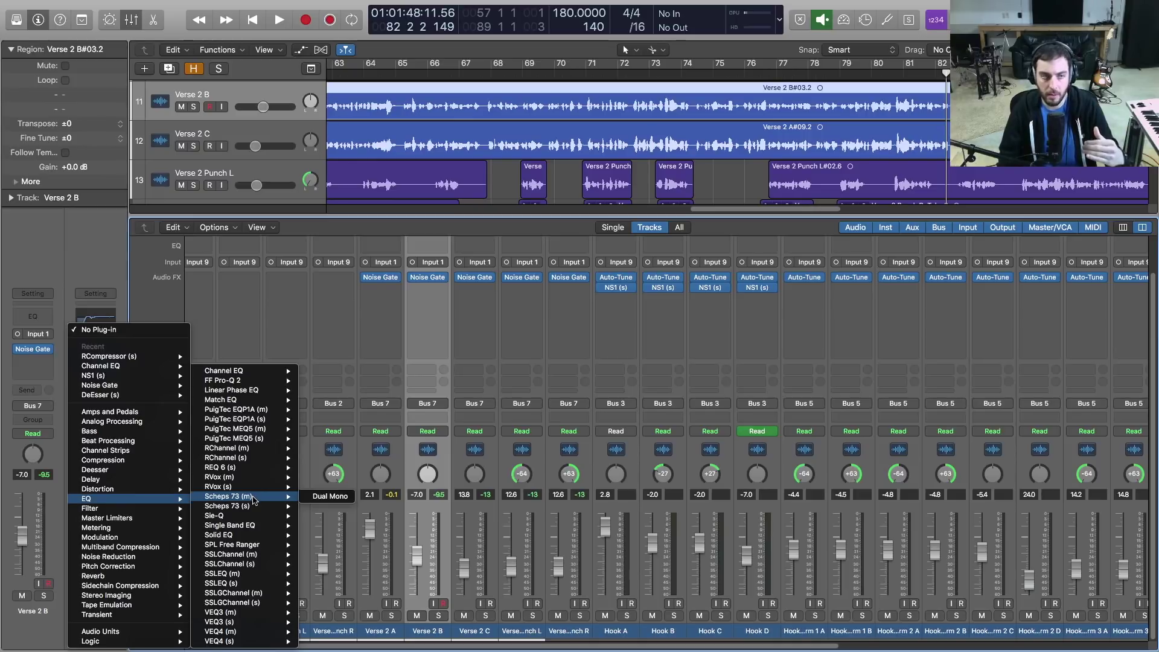
mouse_move(260, 476)
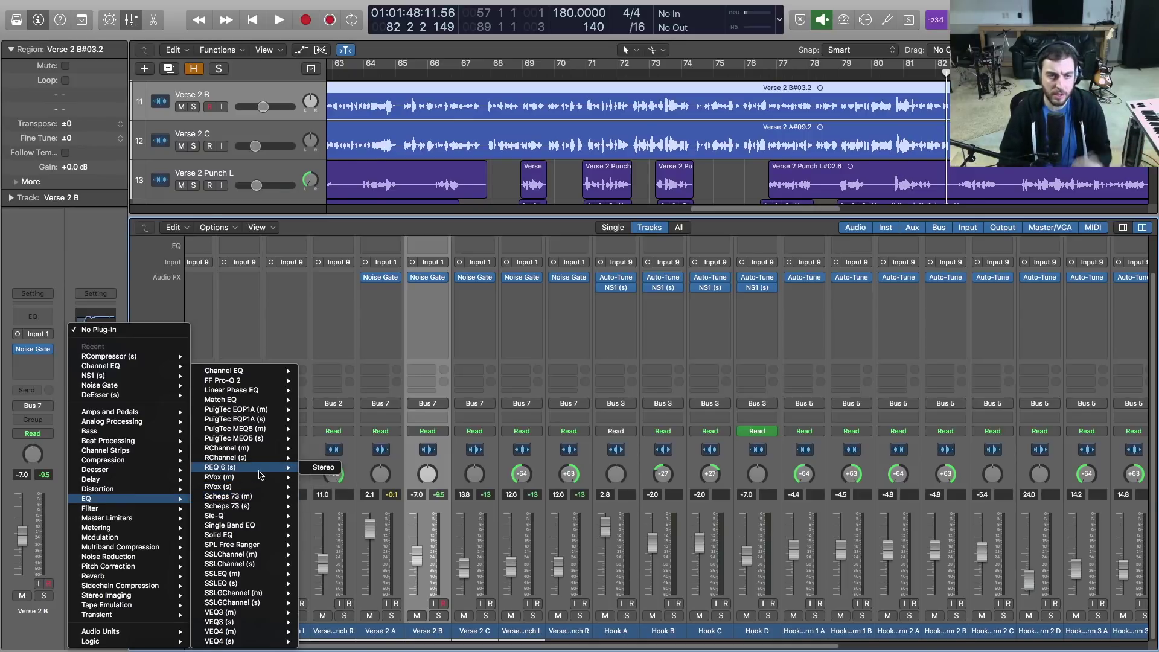
mouse_move(254, 585)
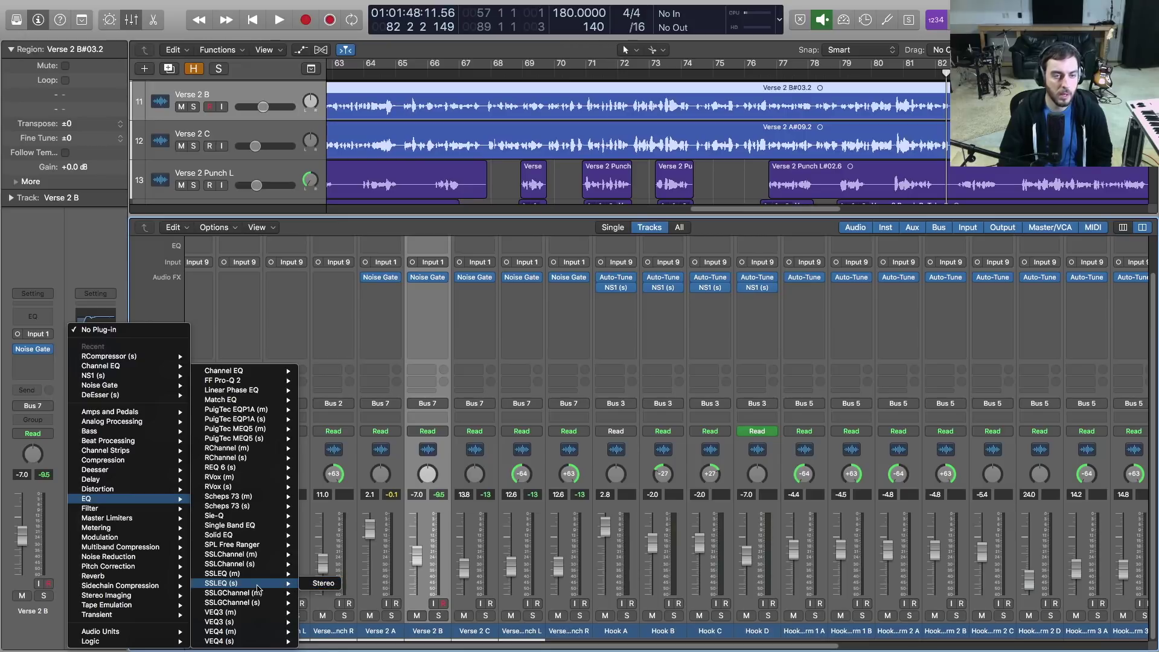
mouse_move(256, 564)
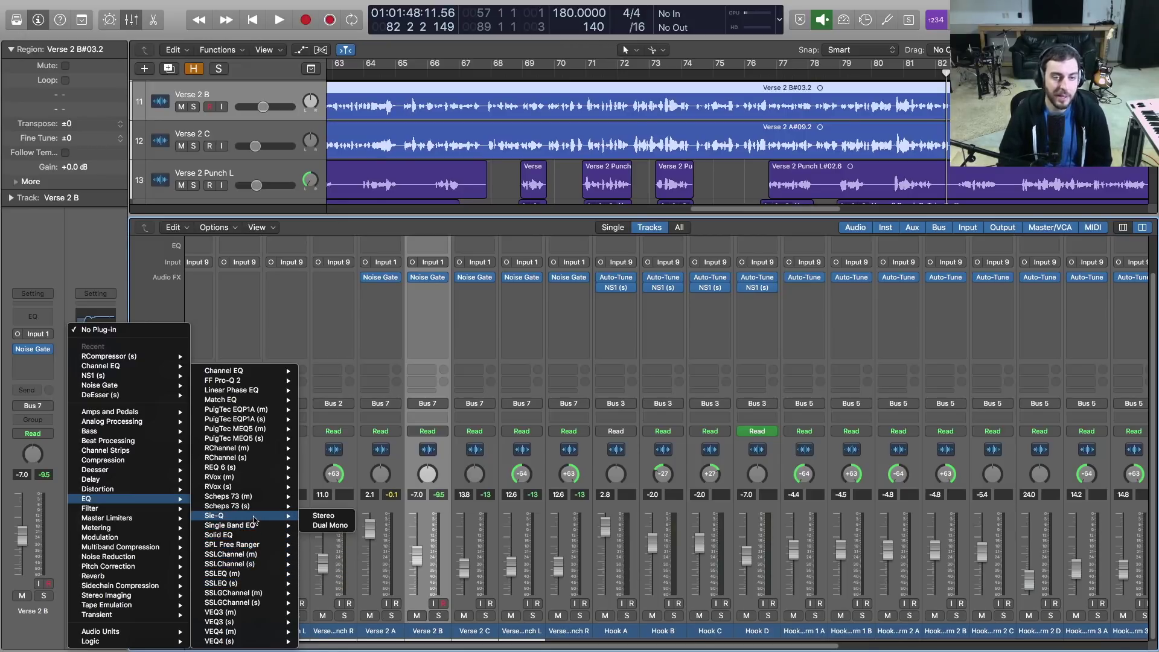
click(310, 516)
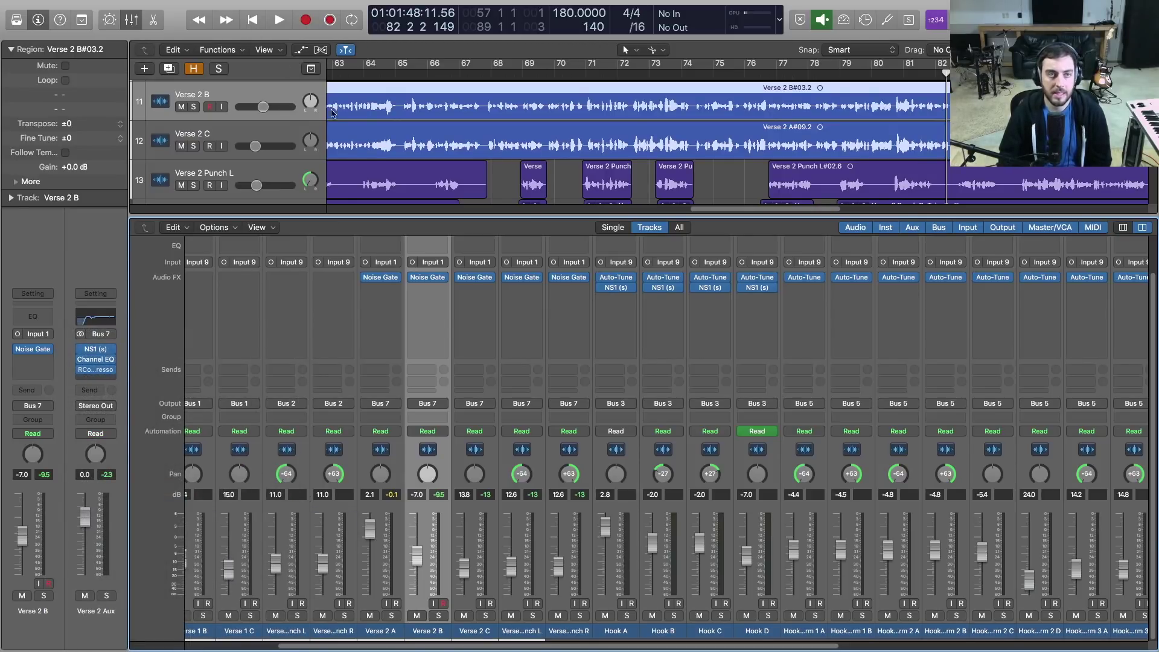
drag(262, 48, 518, 174)
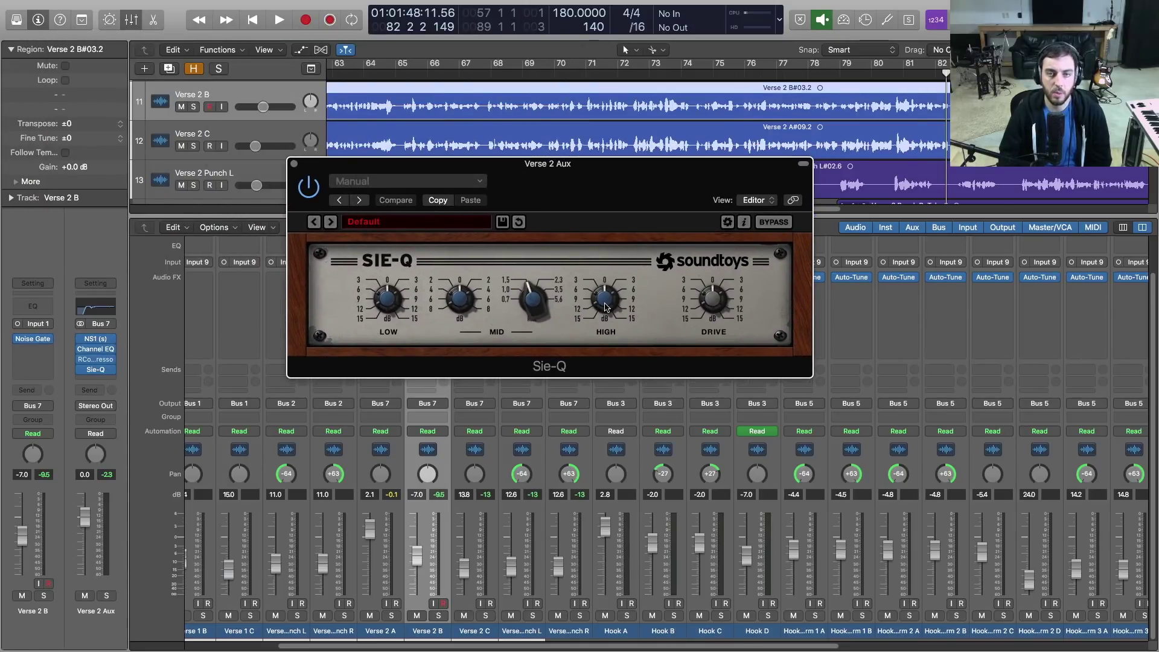
drag(526, 158, 553, 169)
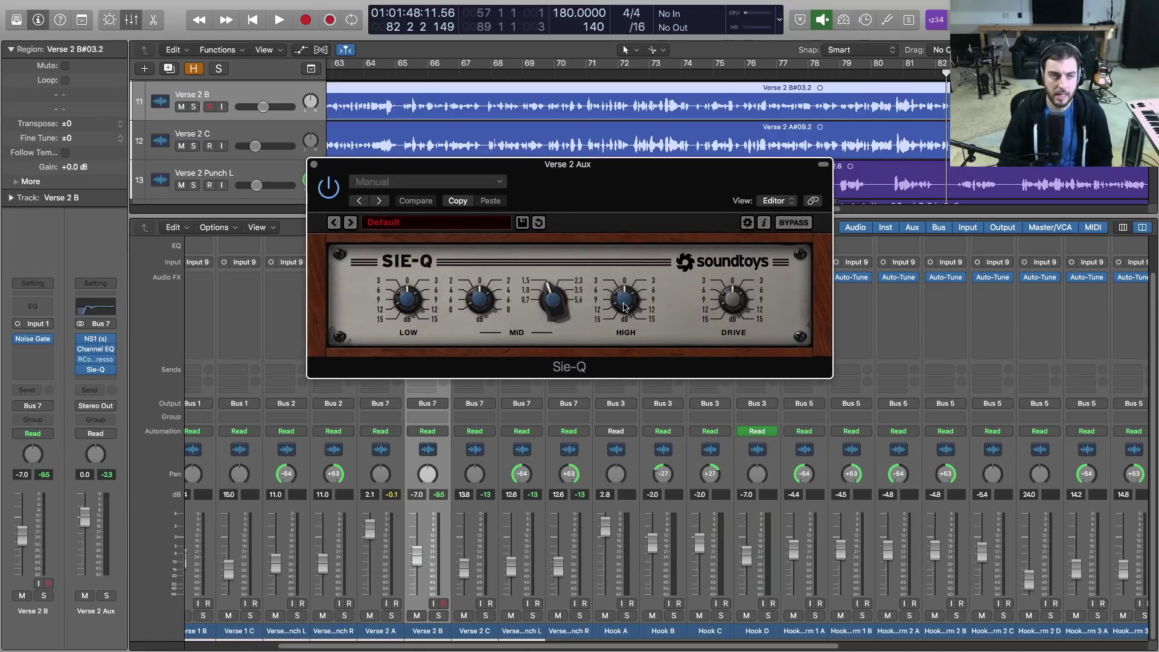
- Boost the Sie-Q's High band while auditioning the verse, and stop playback
key(space)
mouse_move(624, 311)
mouse_down()
mouse_move(627, 284)
mouse_move(619, 321)
mouse_up()
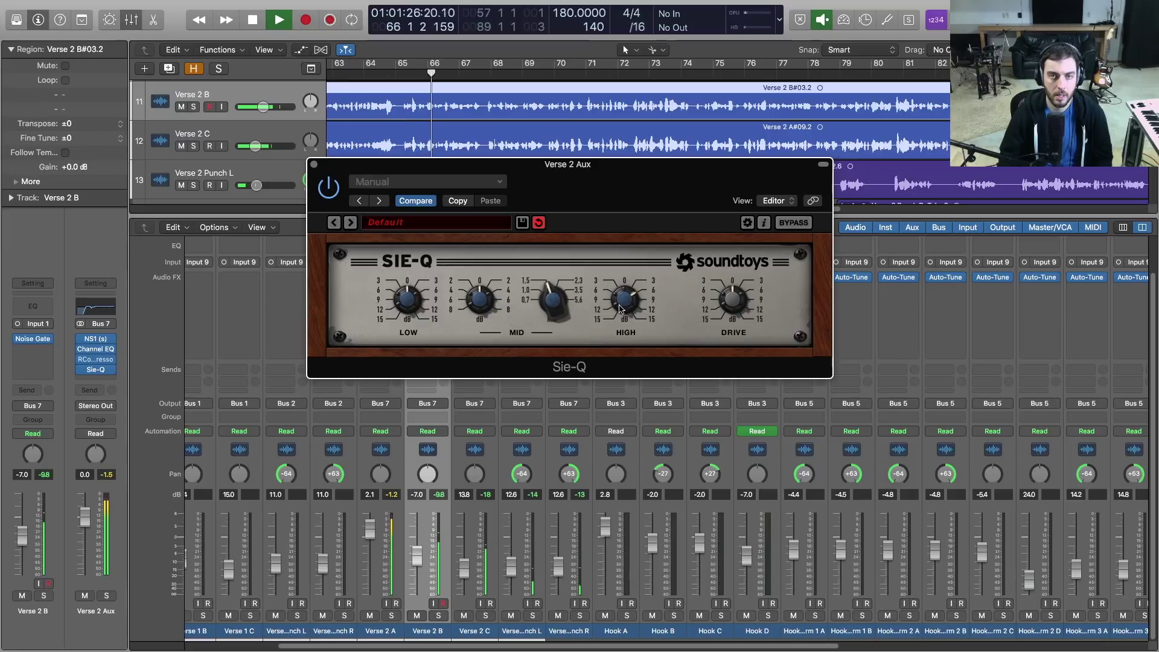
drag(350, 171, 377, 178)
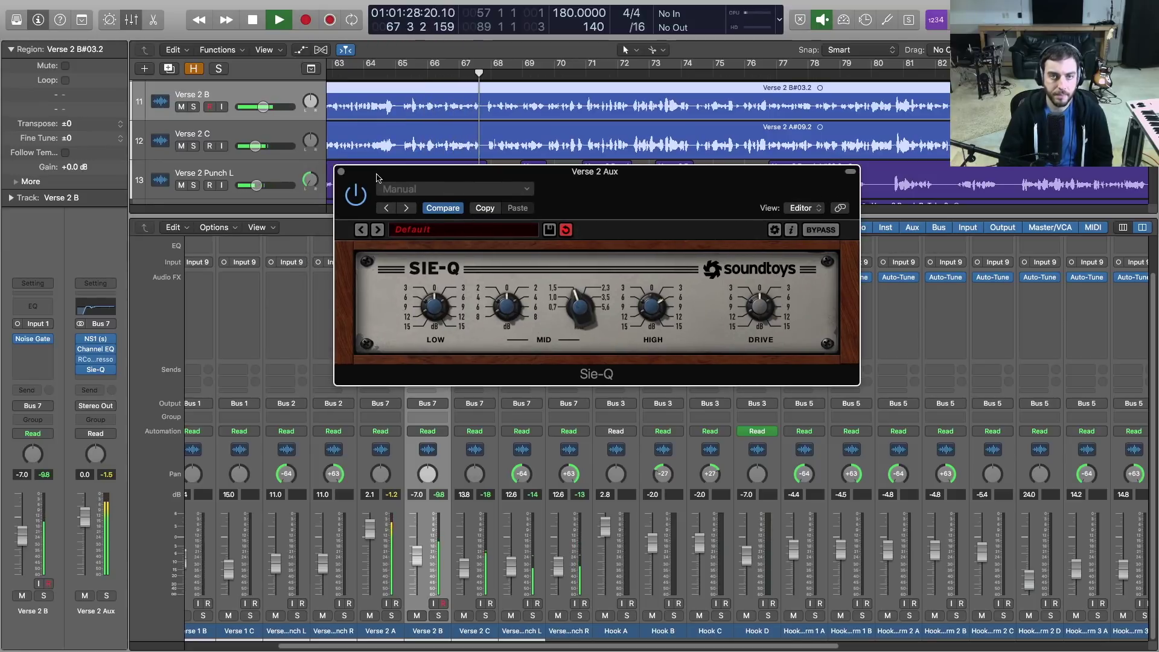
key(space)
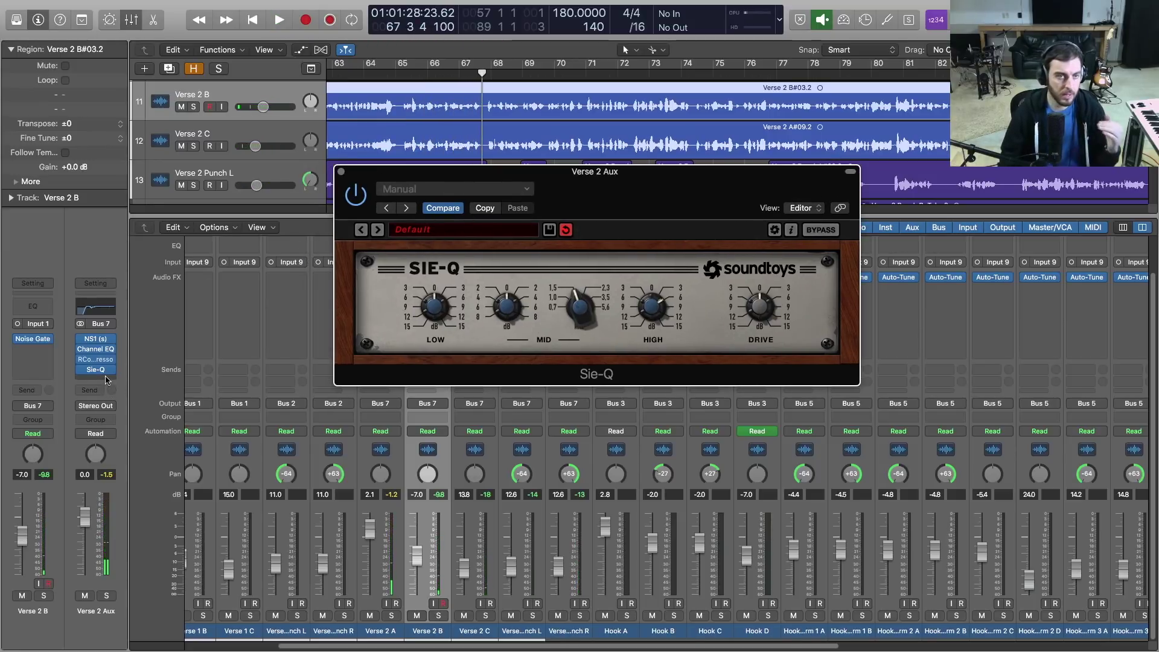
- Insert a stereo DeEsser after the Sie-Q on the Verse 2 Aux and close the Sie-Q window
click(106, 379)
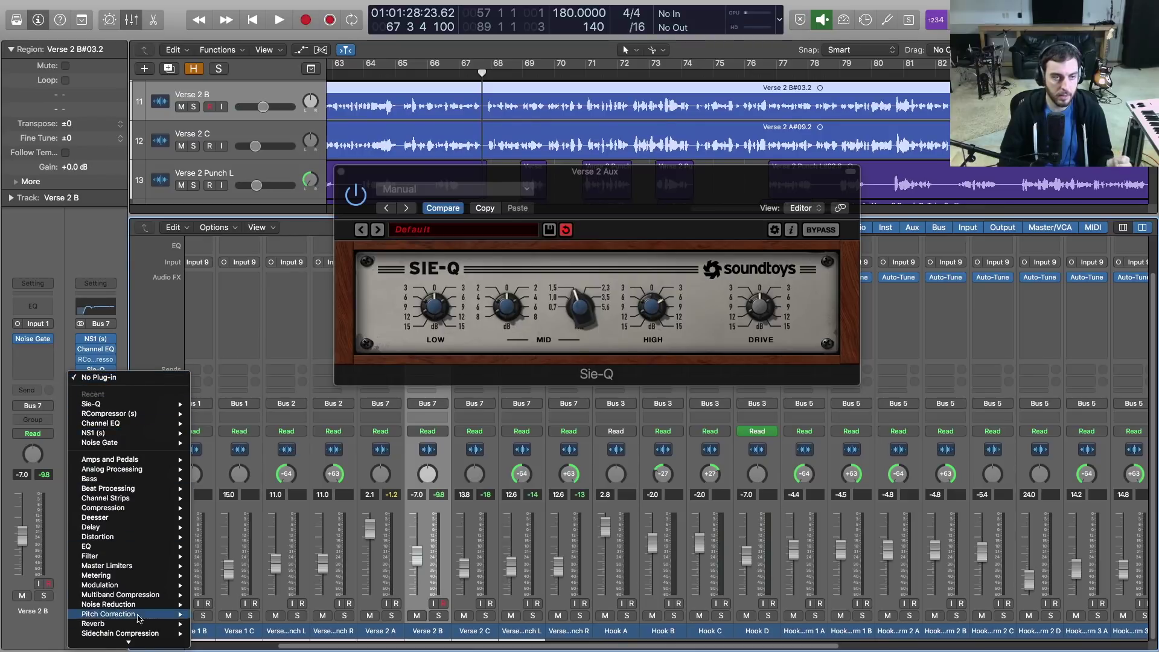
scroll(120, 589, down, 2)
mouse_move(139, 486)
mouse_move(224, 482)
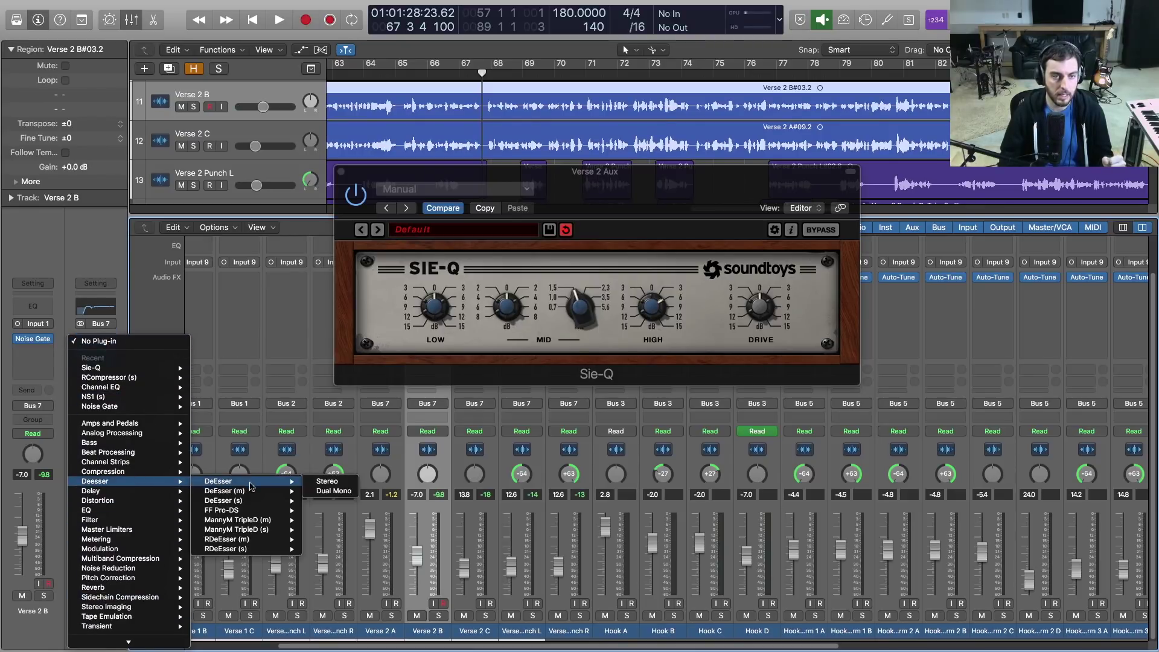
click(327, 482)
drag(79, 40, 529, 175)
click(341, 174)
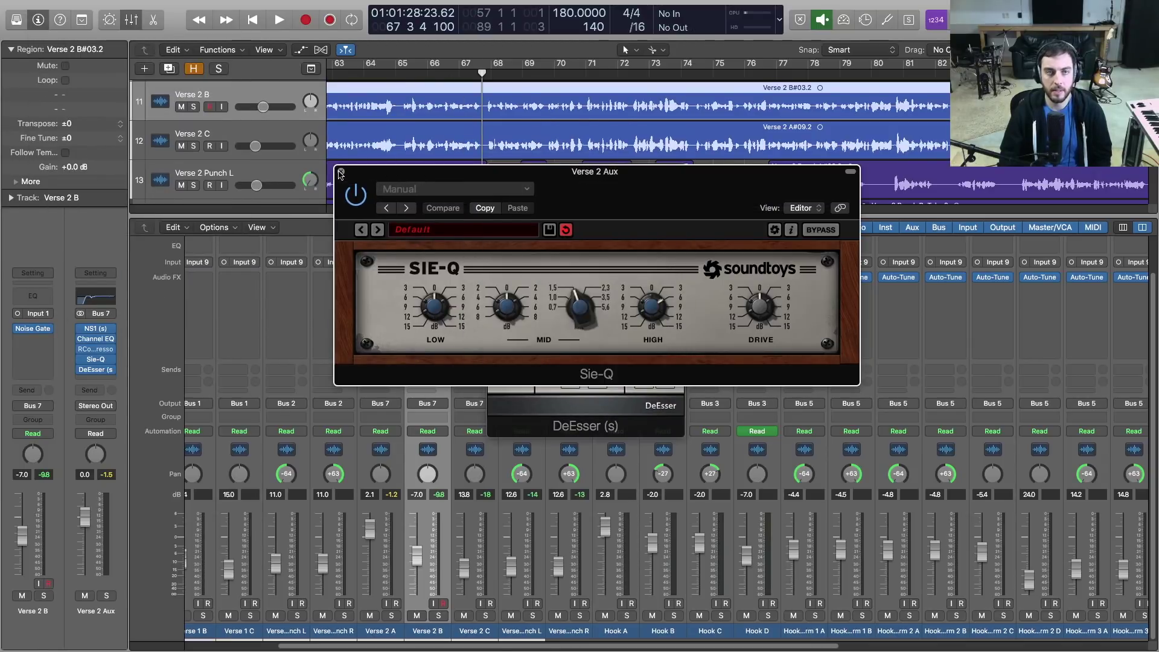
click(341, 174)
drag(560, 182, 564, 177)
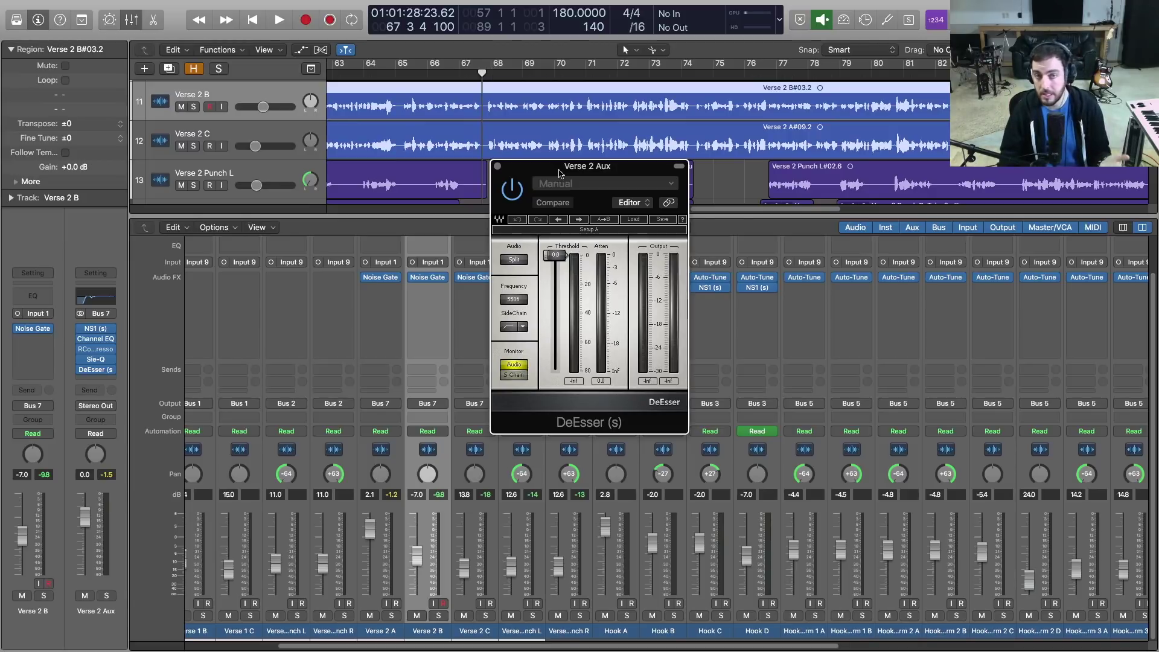
drag(560, 174, 558, 166)
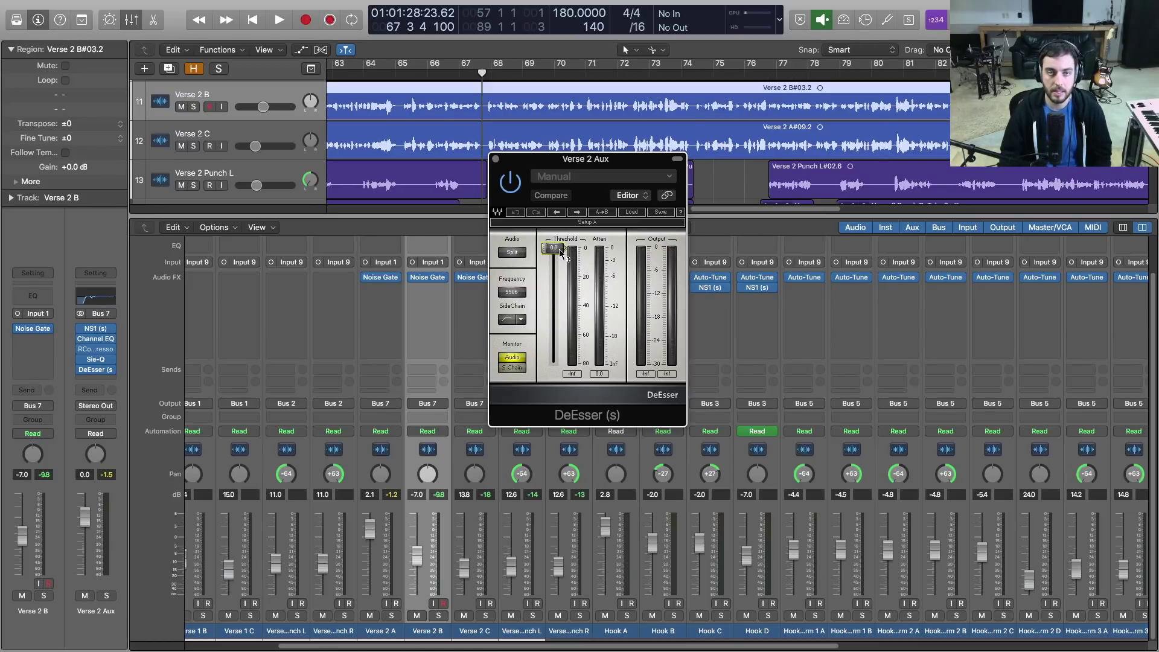
- Lower the DeEsser threshold to about -19 while auditioning the verse, stop playback and close the DeEsser
key(space)
drag(561, 252, 559, 280)
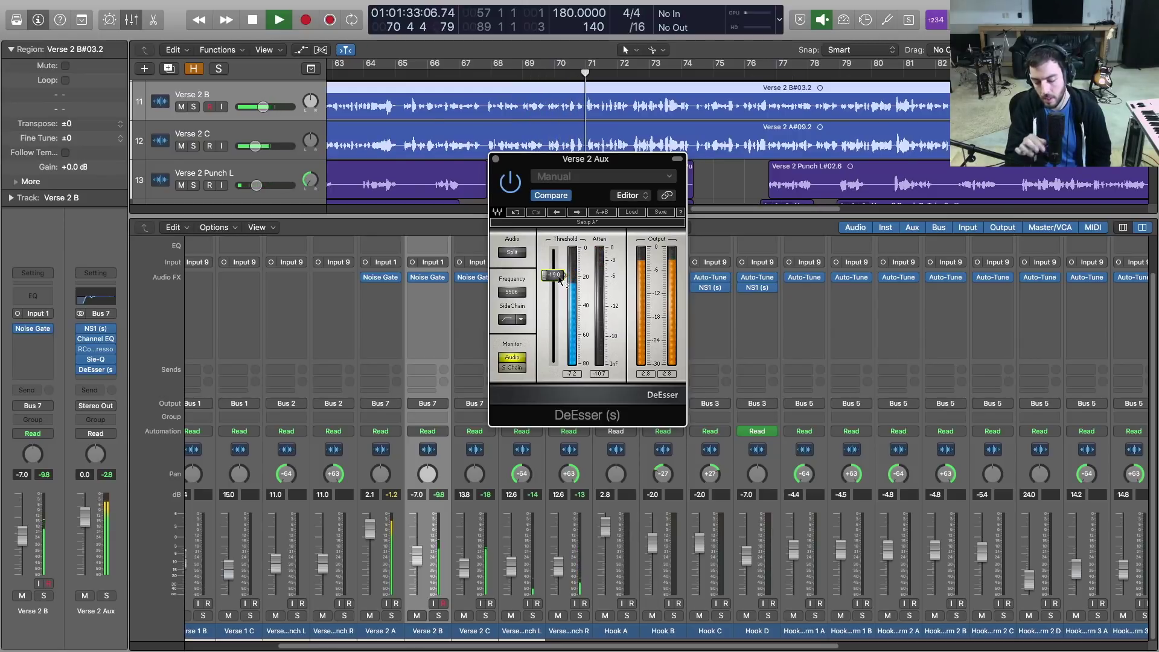
drag(560, 279, 564, 275)
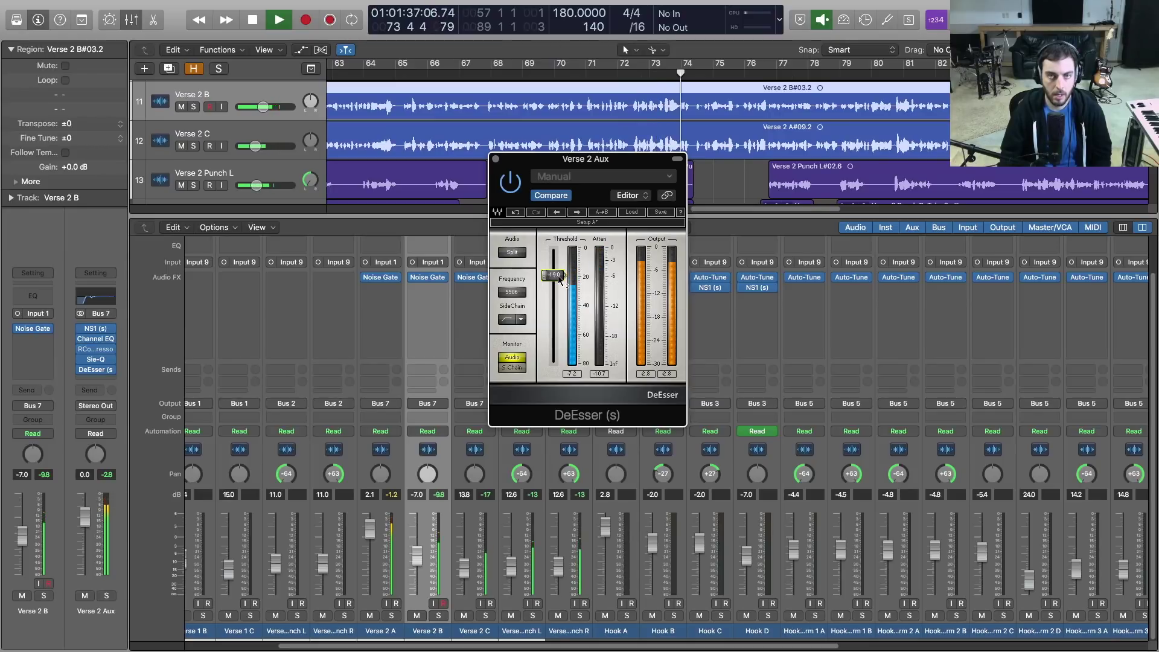
key(space)
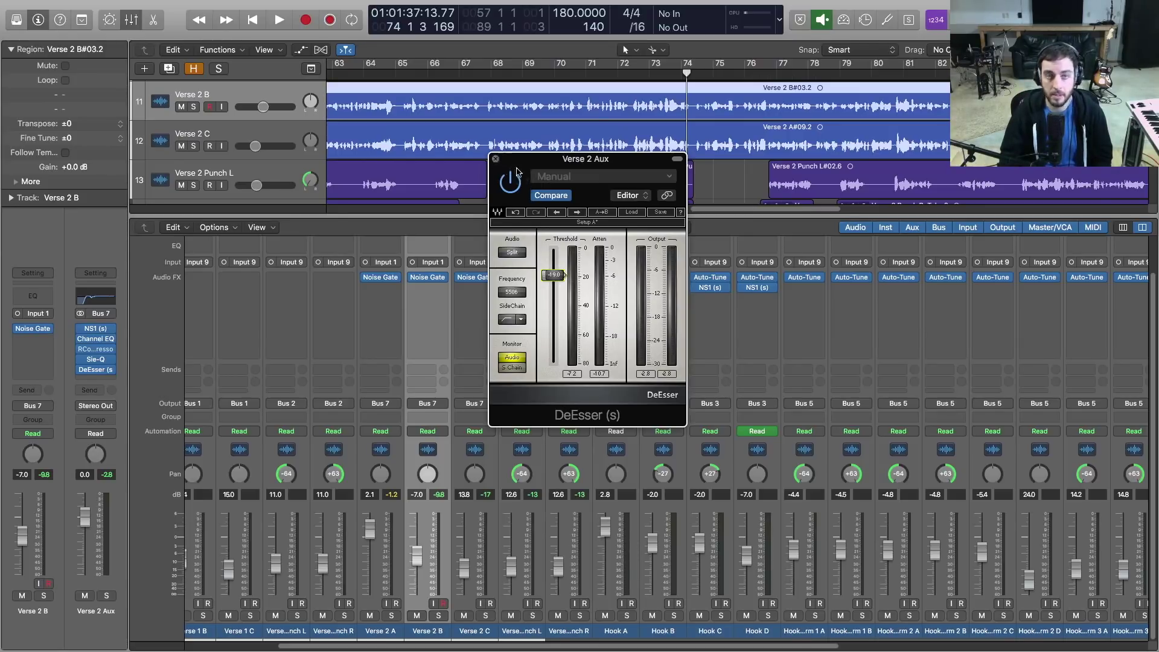
click(497, 159)
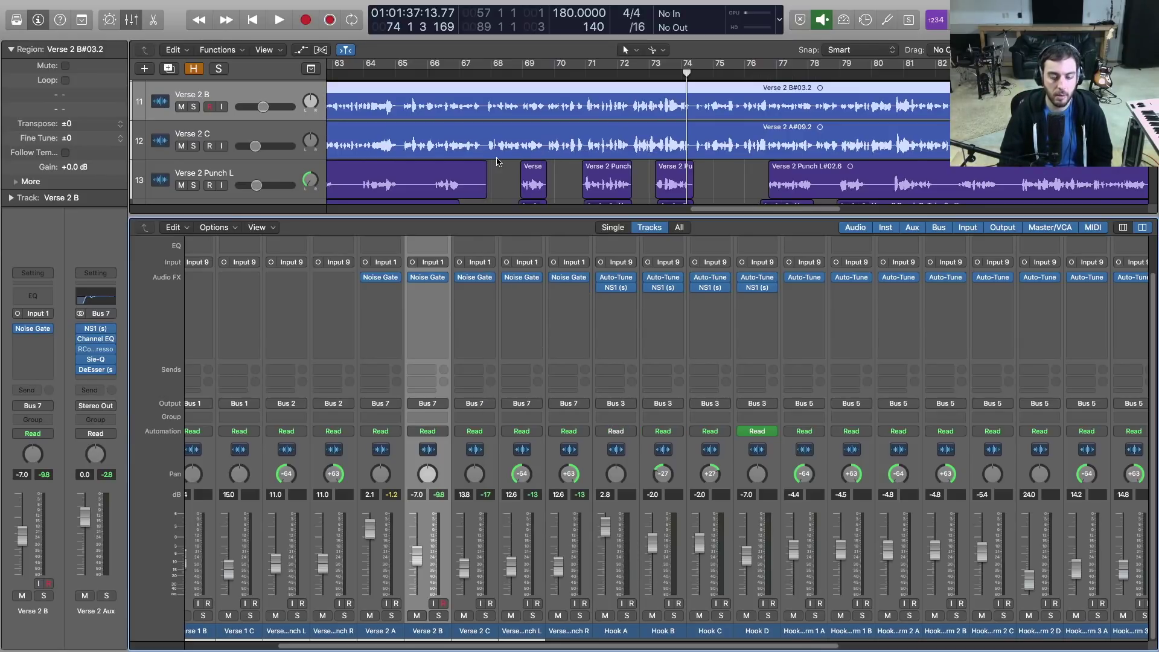
- During playback, set the RCompressor to threshold -15.6 and gain 8.5, the Verse 2 B fader to -7.4 dB and Verse 2 C to -13.2 dB
key(space)
drag(408, 551, 408, 555)
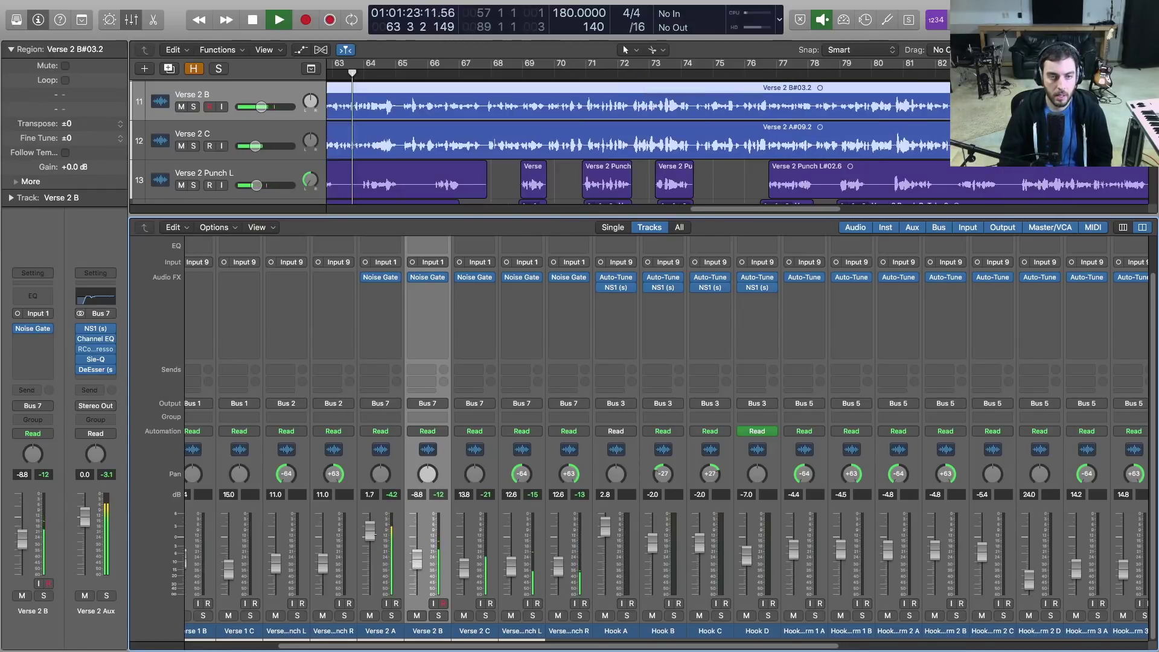
click(100, 352)
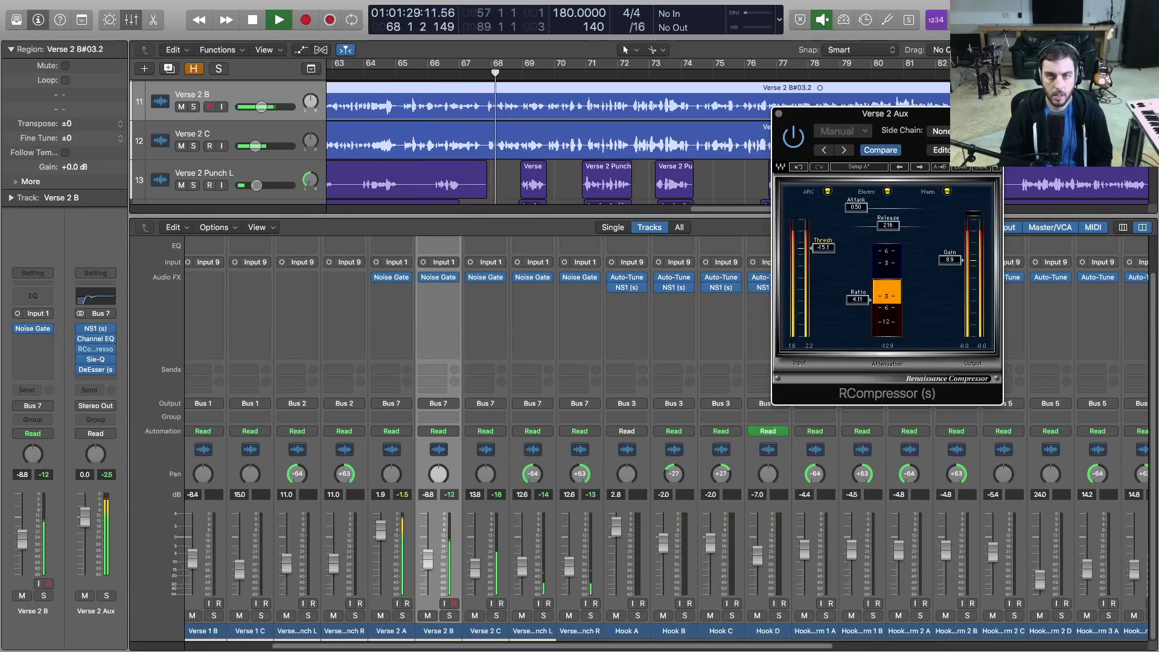
drag(953, 266, 953, 272)
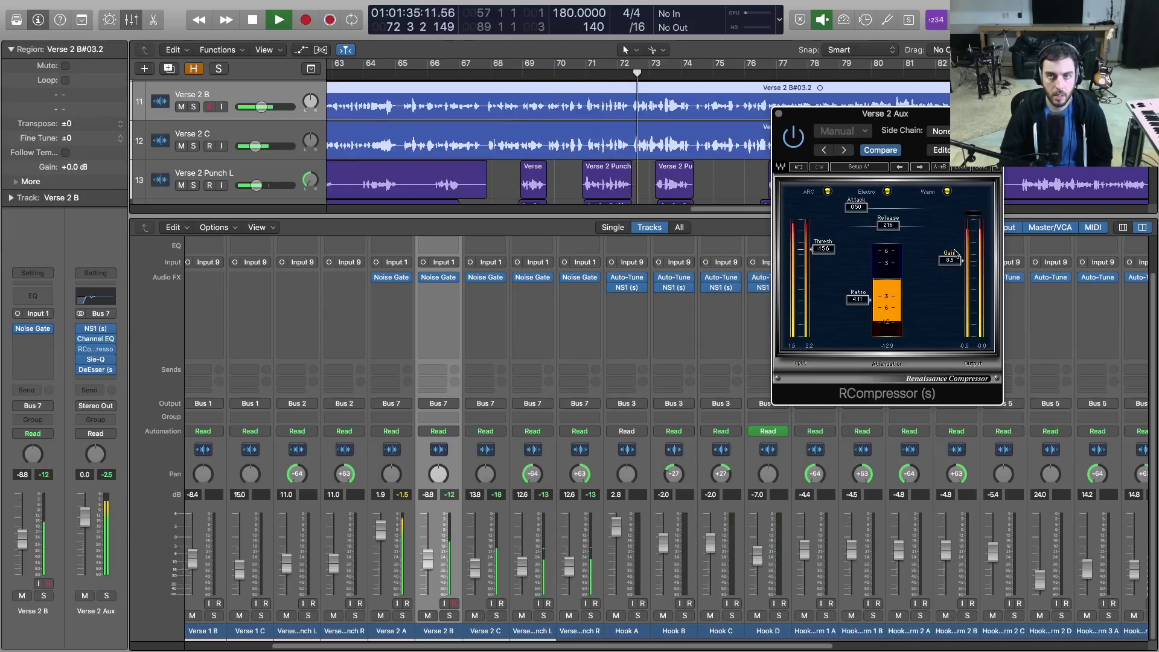
click(779, 114)
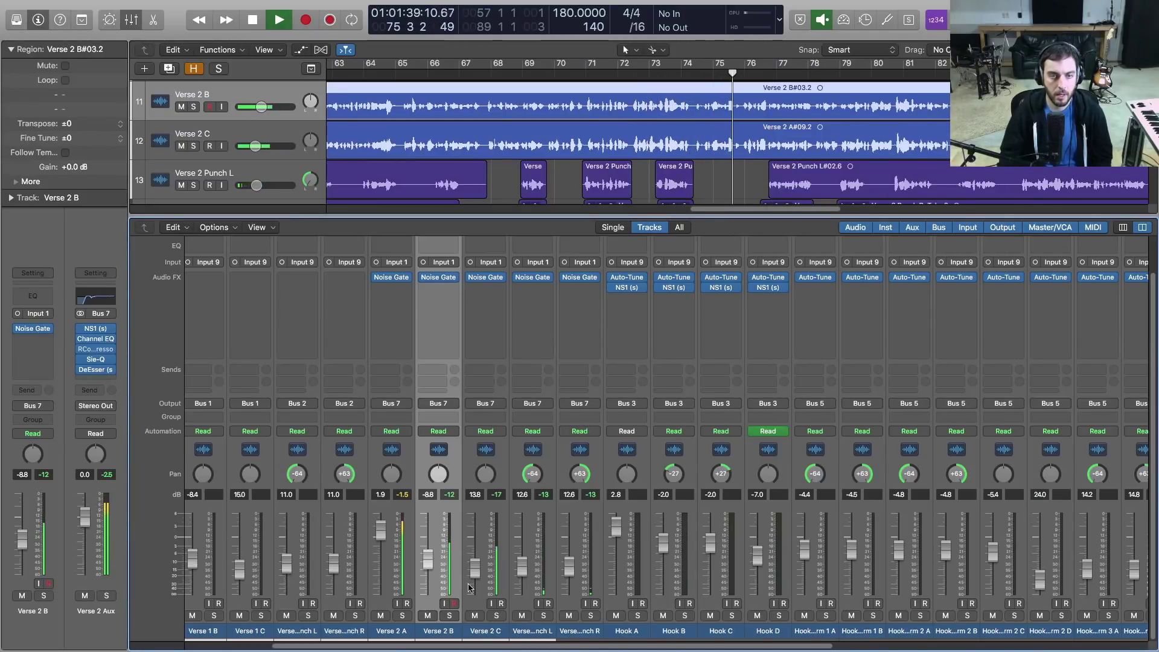
drag(428, 565, 429, 562)
key(space)
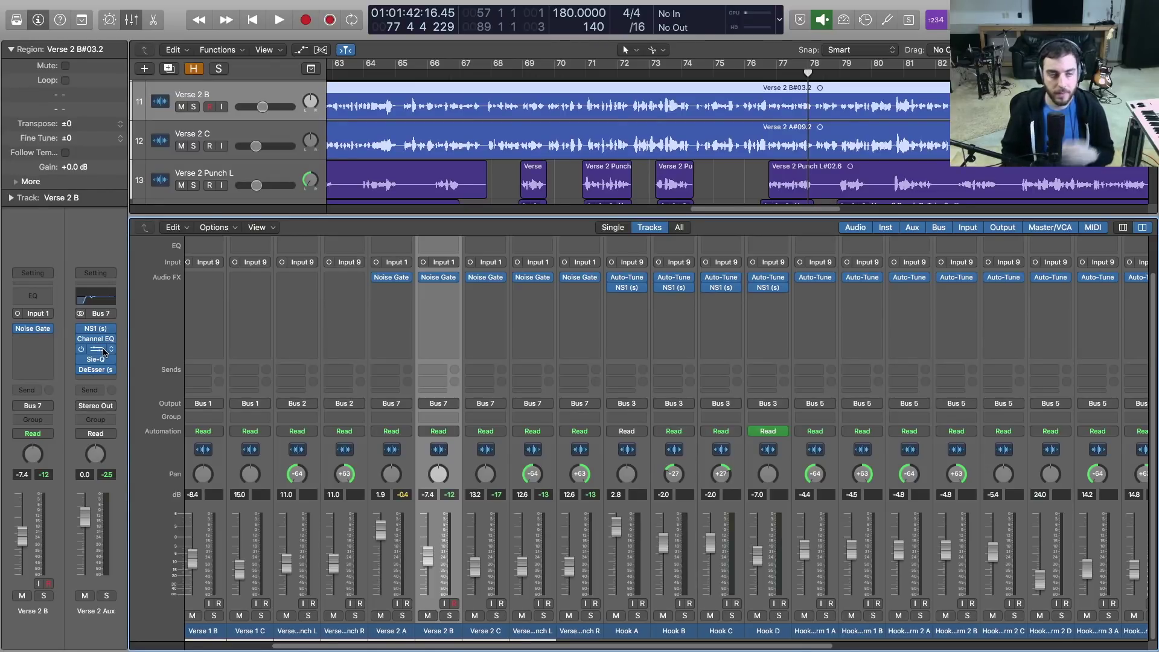
- Add a Bus 8 send to the Verse 2 Aux, raise its level and rename the new aux channel V2 Parallel
click(101, 392)
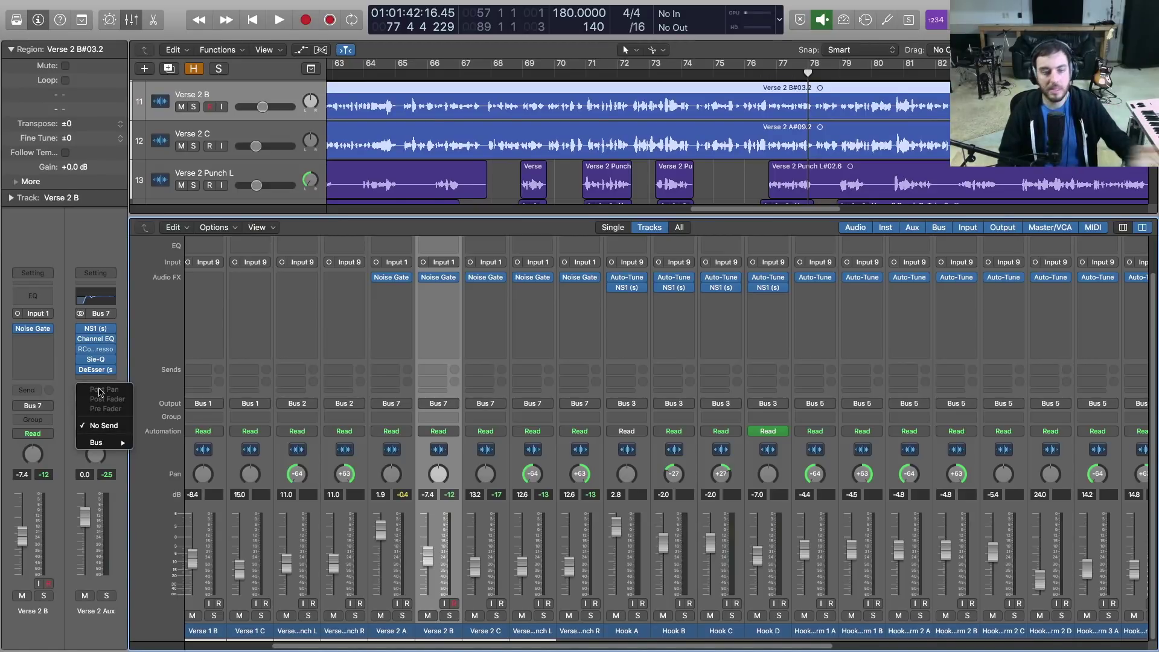
click(381, 616)
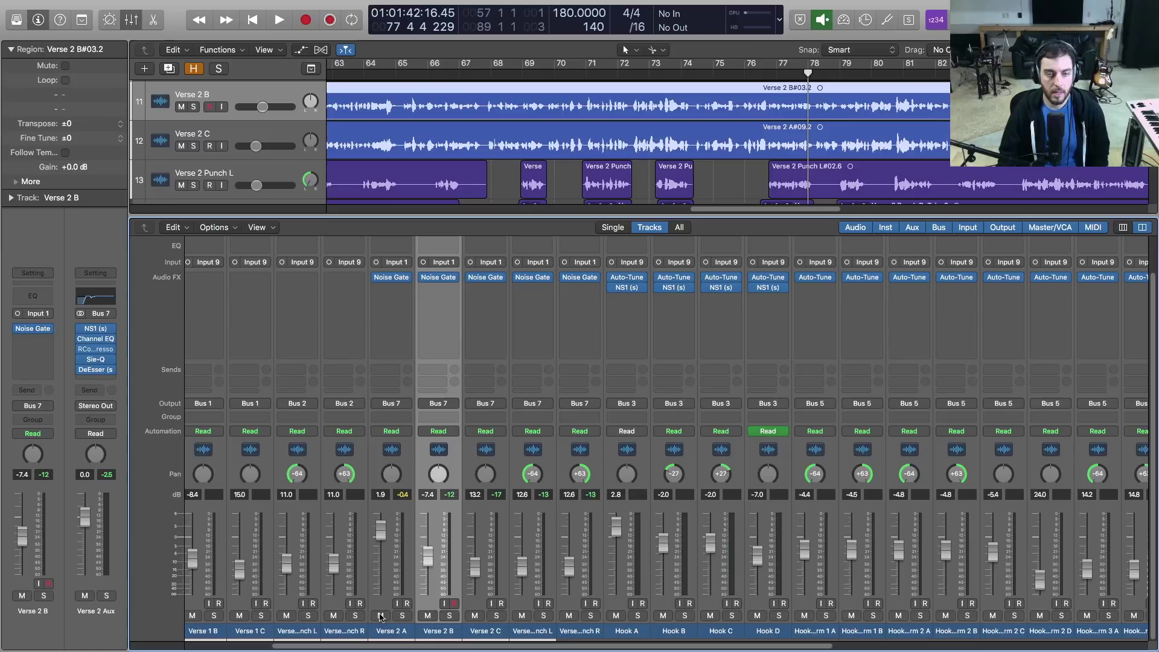
click(89, 392)
mouse_move(98, 444)
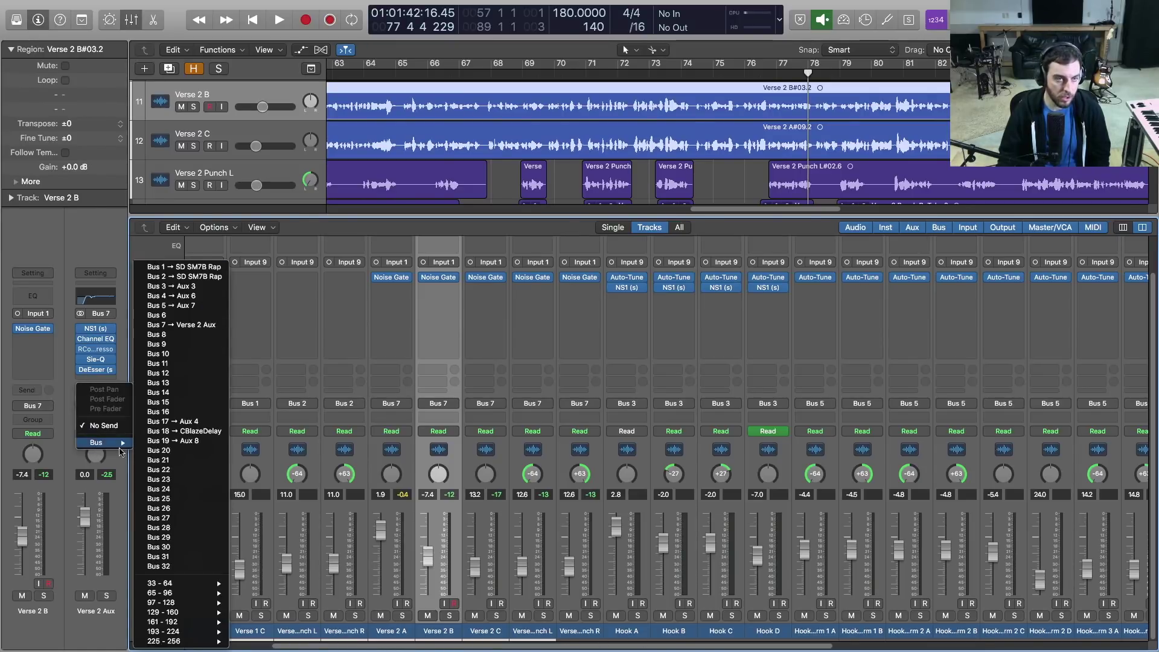
click(182, 336)
scroll(1000, 646, right, 10)
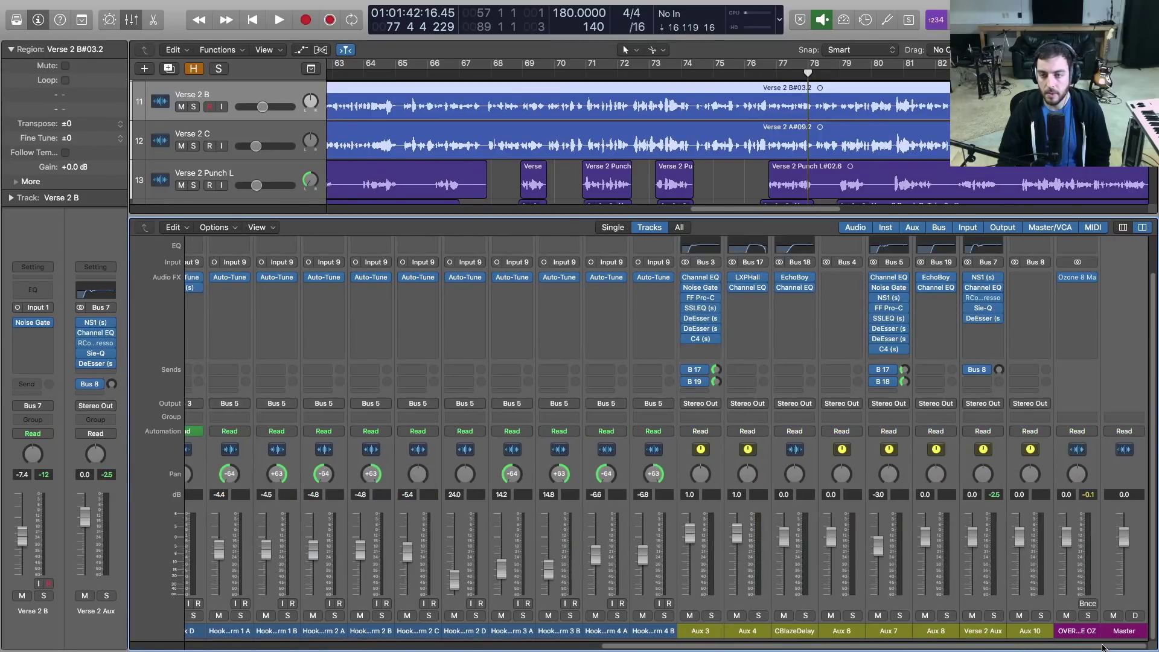
double_click(1040, 633)
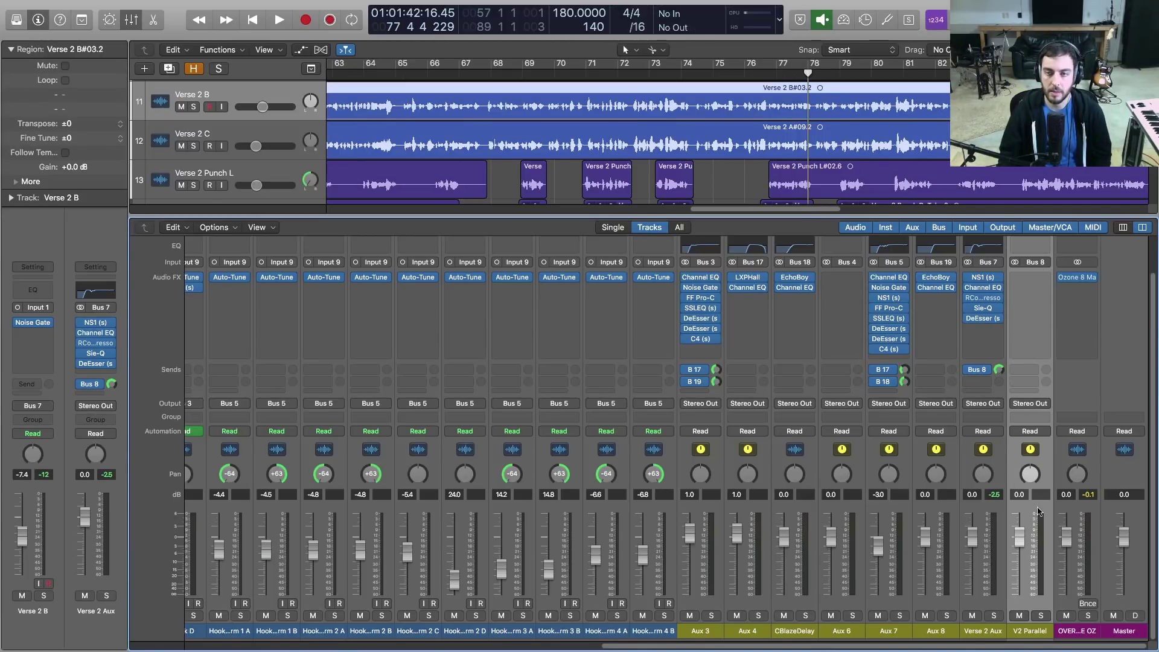
- Solo the V2 Parallel aux and audition the signal it receives from the Verse 2 Aux
click(1041, 616)
key(space)
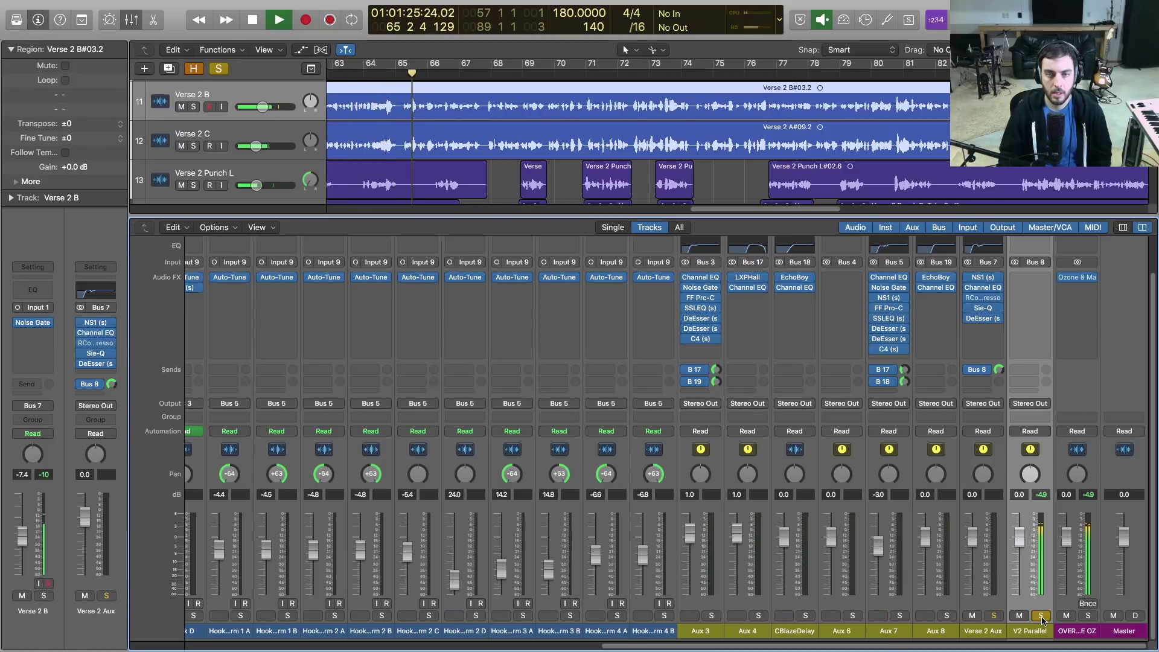
key(space)
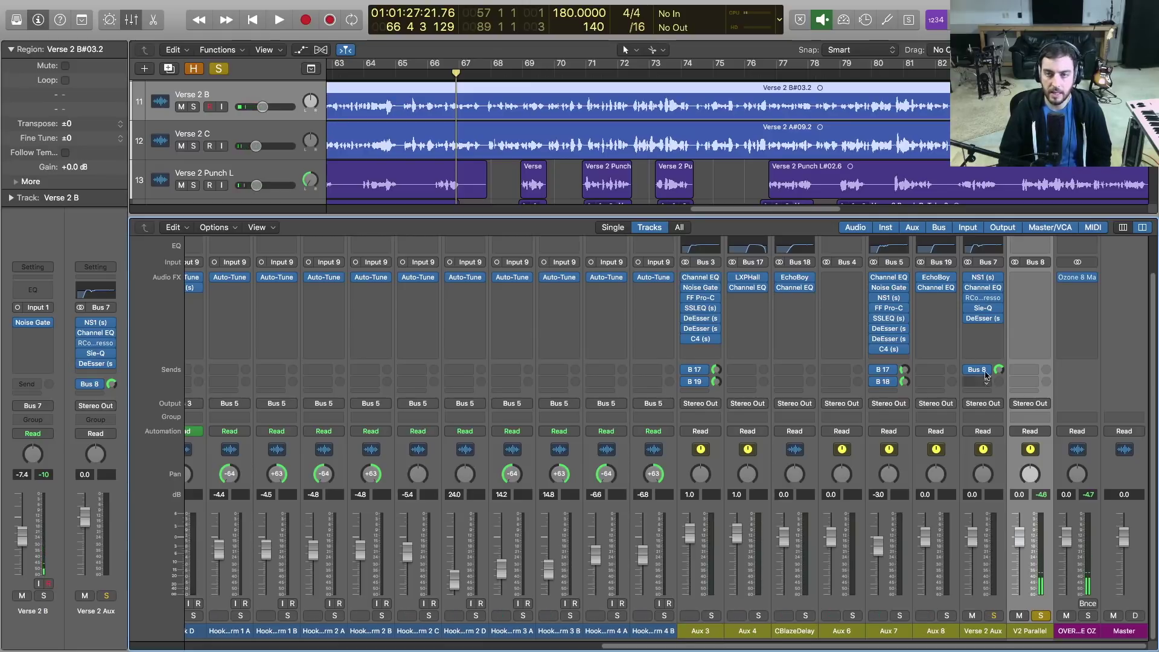
- Insert the stereo Decapitator distortion plug-in on the V2 Parallel aux and move its window clear of the meters
click(1044, 279)
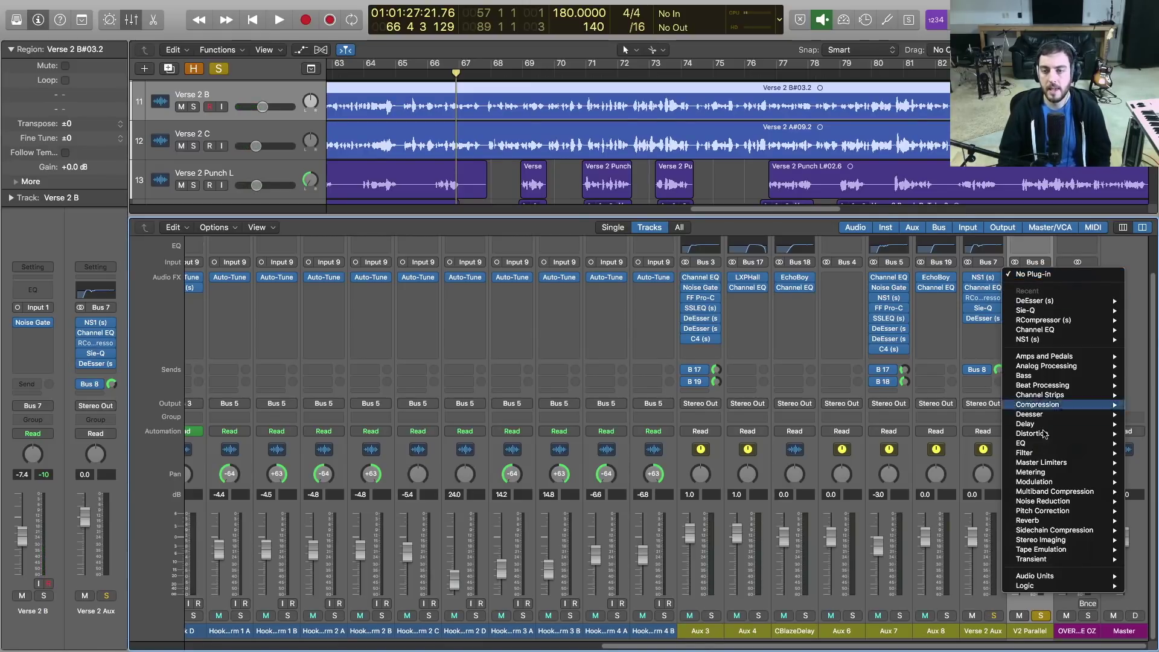
mouse_move(1047, 482)
mouse_move(1051, 434)
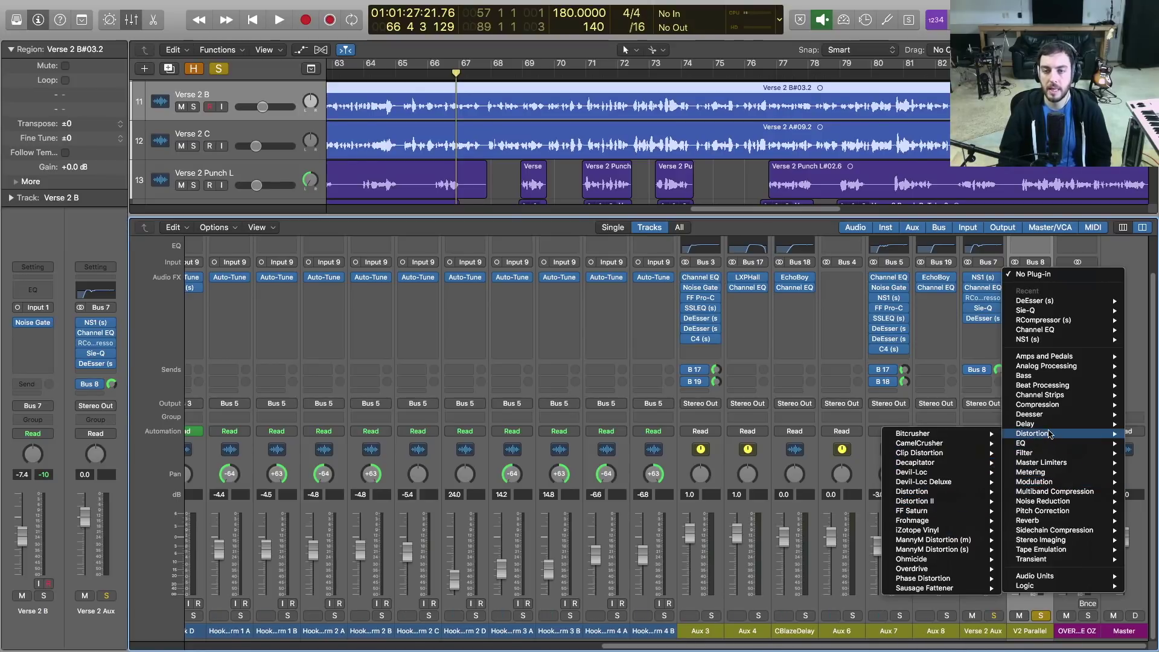
mouse_move(935, 464)
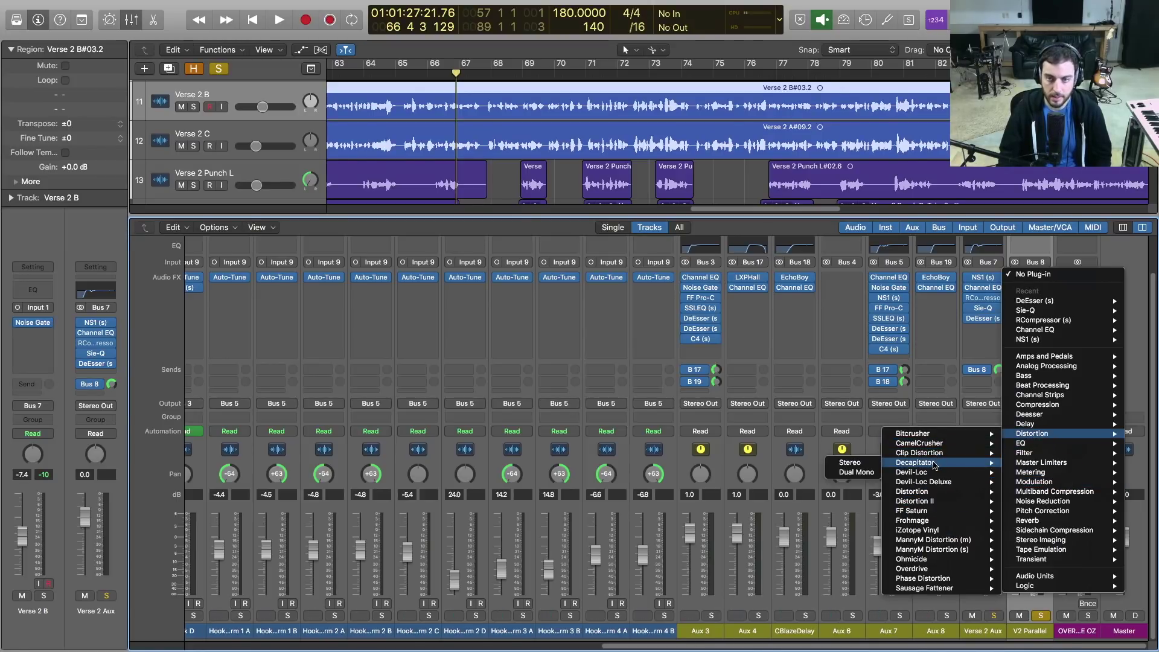
click(860, 463)
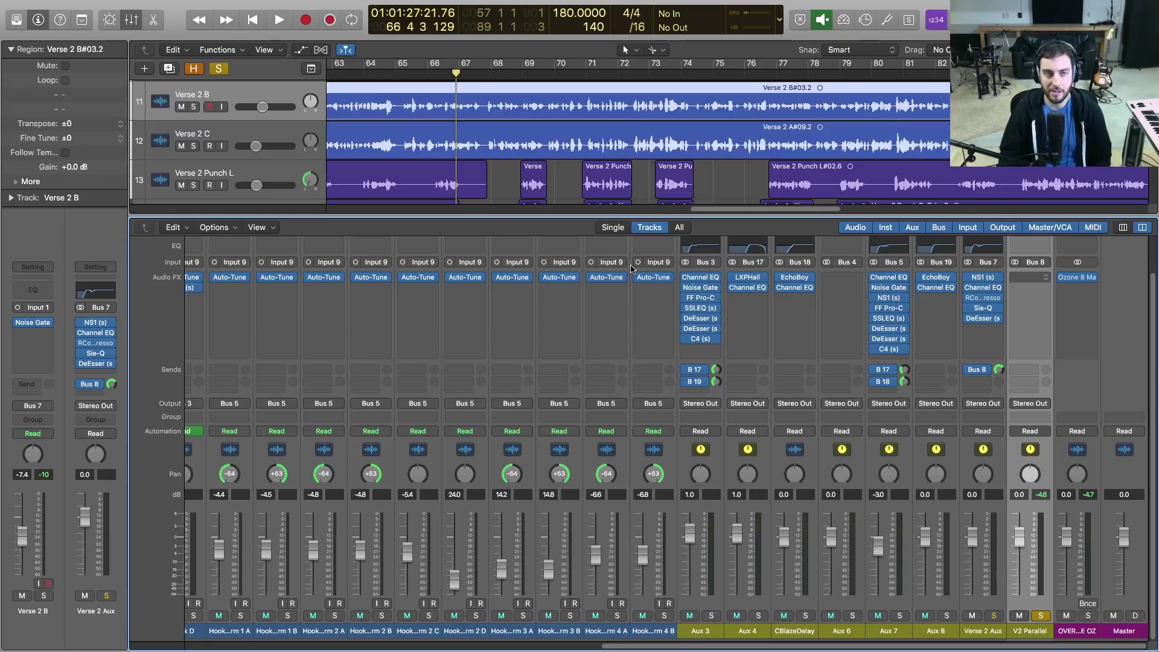
drag(285, 33, 593, 204)
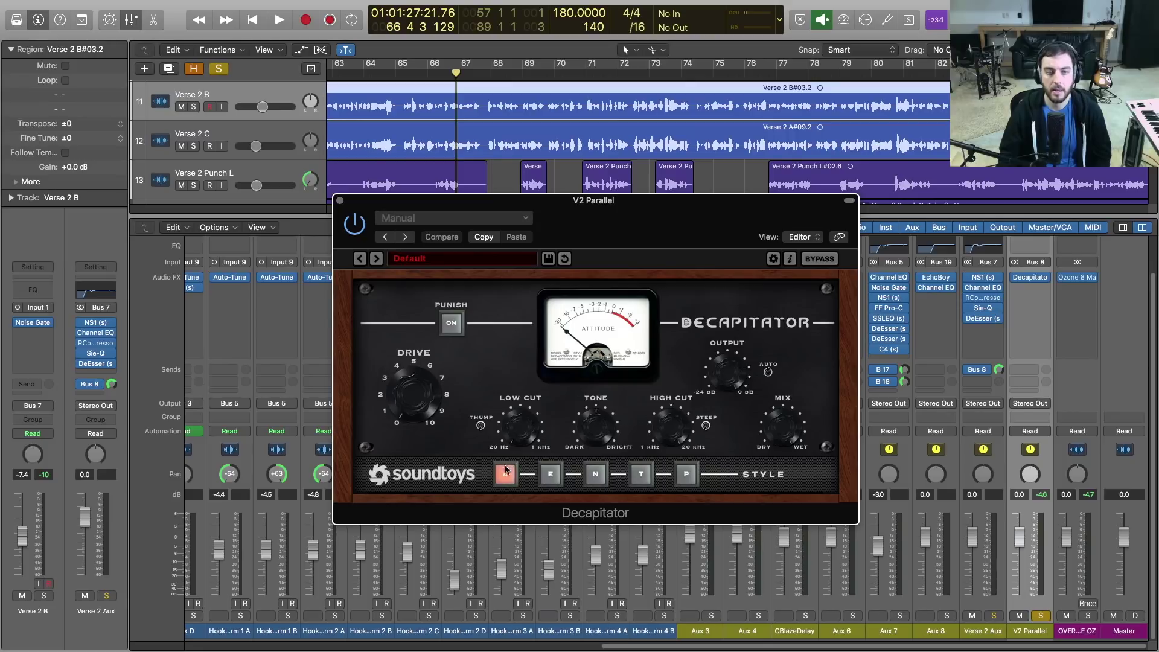
- Set the Decapitator's Low Cut to 201.7 Hz and audition the soloed parallel vocal
drag(592, 423, 590, 421)
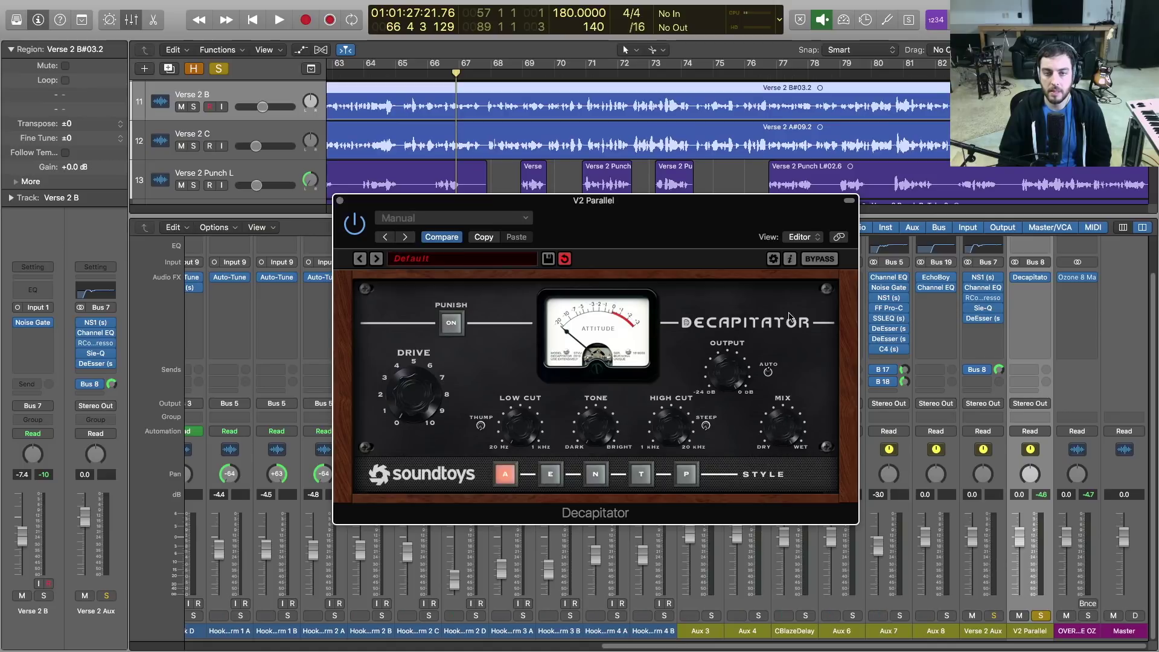
key(space)
drag(612, 243, 579, 233)
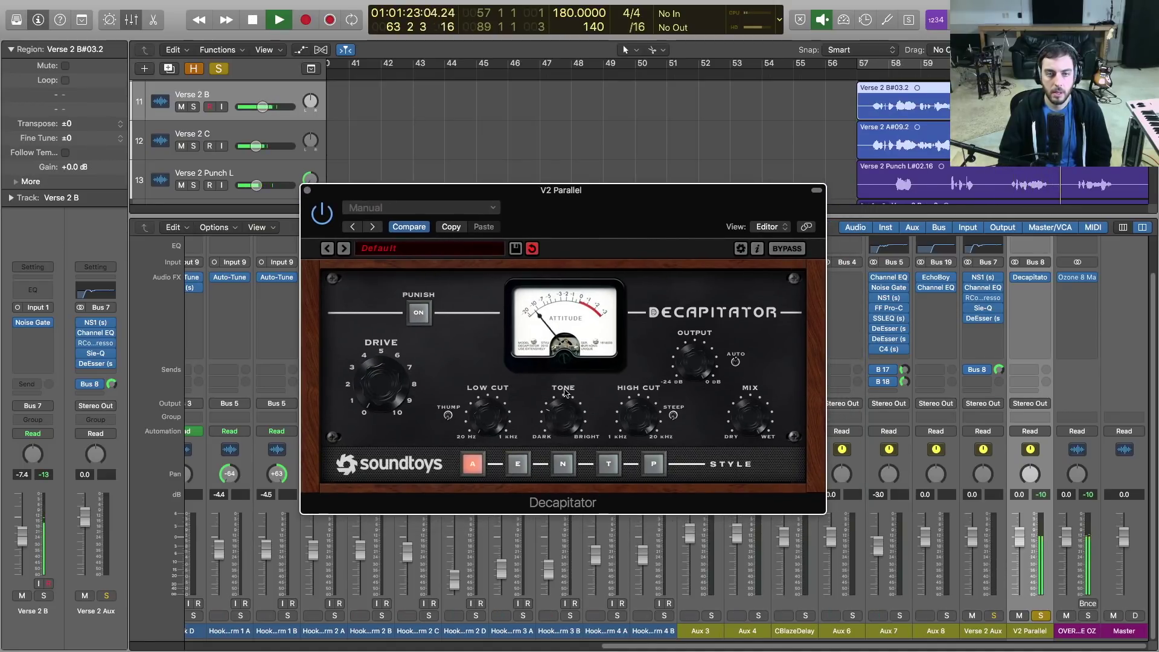
key(space)
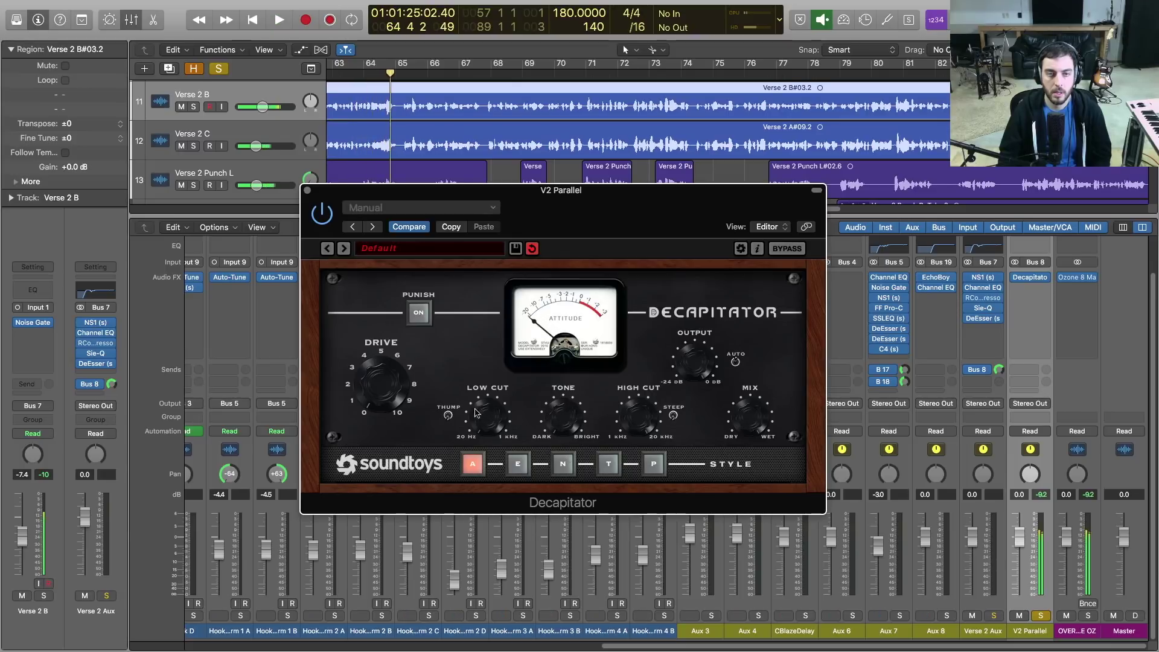
mouse_move(489, 409)
mouse_down()
mouse_move(488, 424)
mouse_move(489, 388)
mouse_move(498, 400)
mouse_move(490, 418)
mouse_move(485, 397)
mouse_up()
key(space)
key(space)
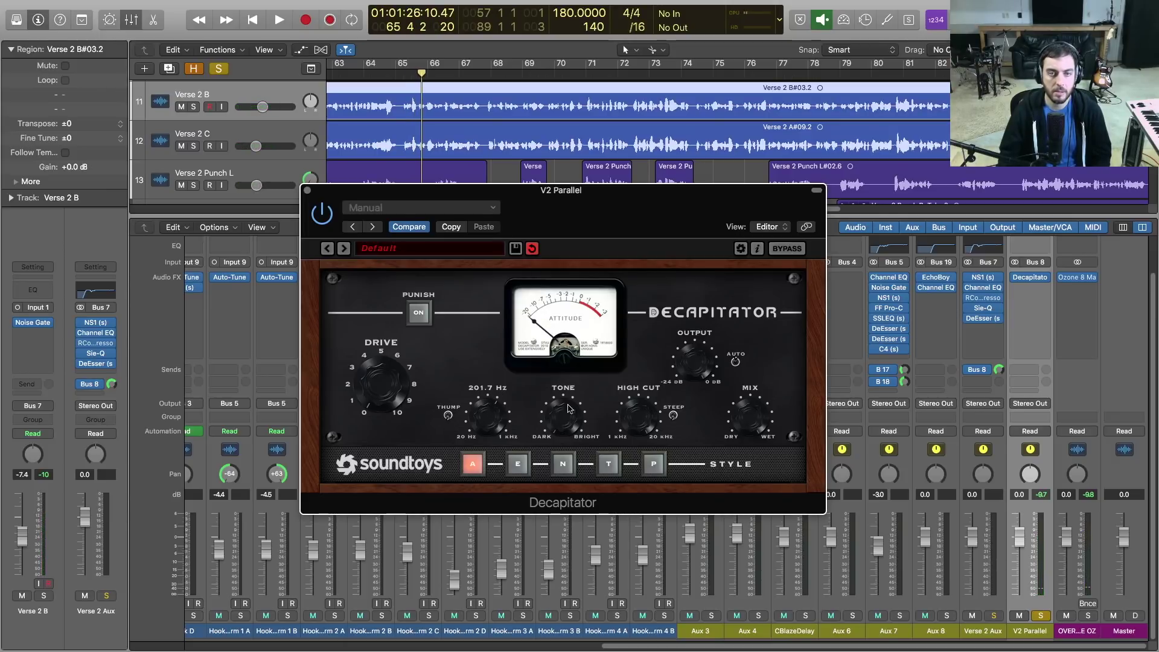
- Adjust the Decapitator's Drive while playing back the soloed parallel vocal
key(space)
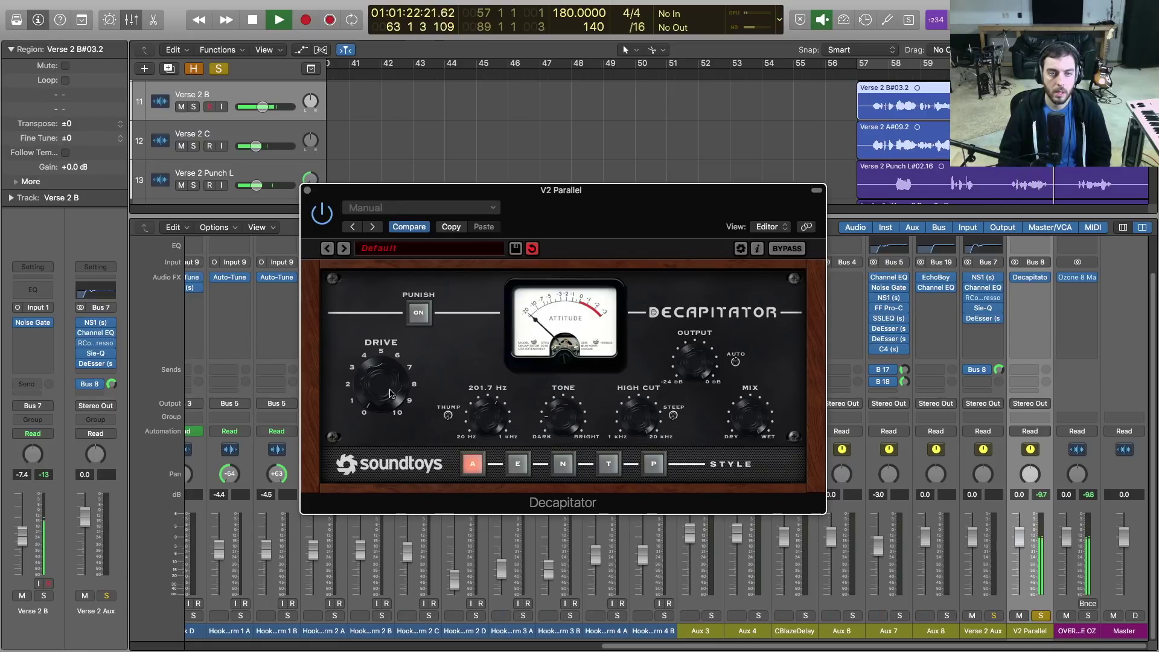
key(space)
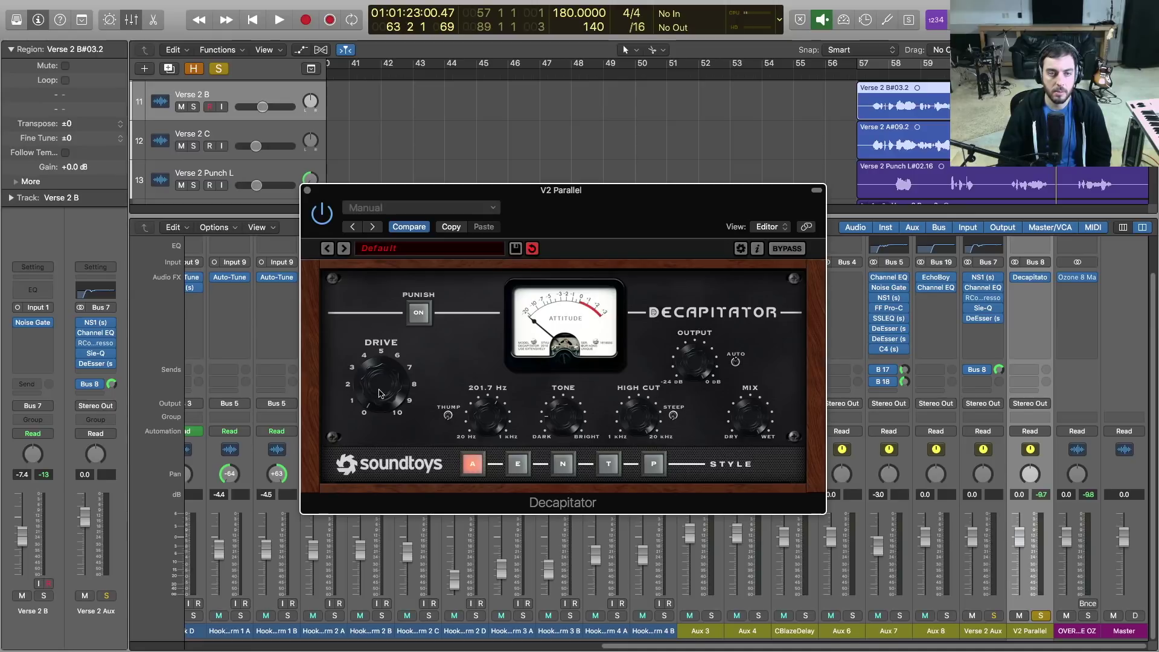
key(space)
drag(381, 393, 383, 349)
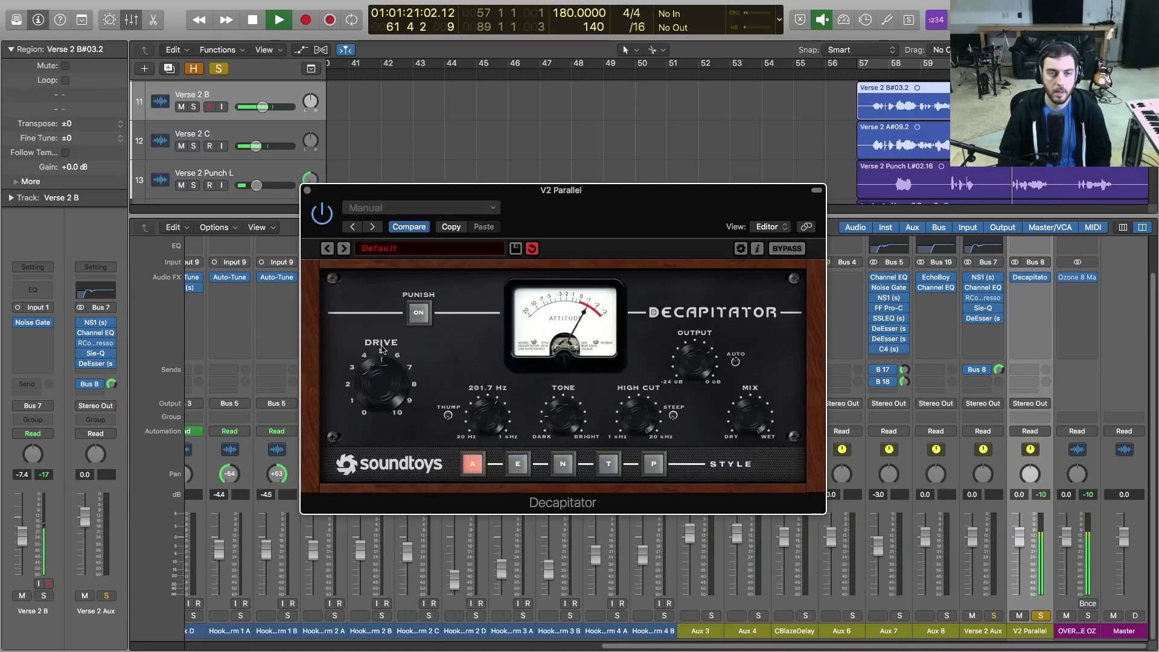
drag(381, 392, 382, 375)
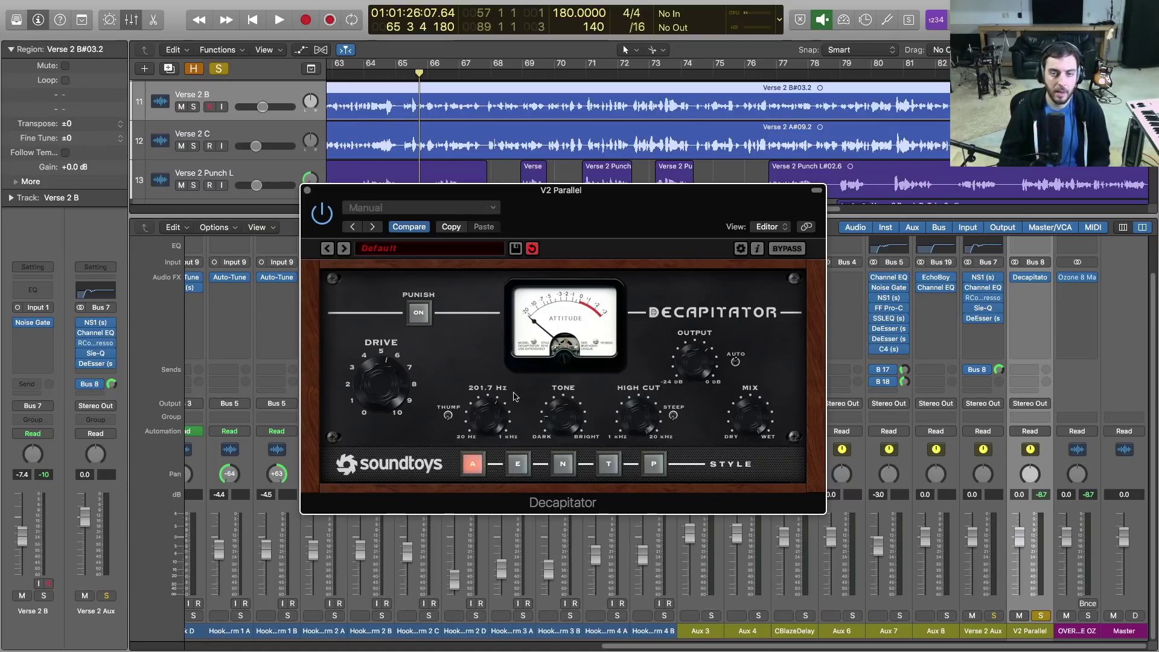
- Solo the Verse 2 Aux with V2 Parallel, pull the parallel fader fully down and blend it up to -11.6 dB during playback
drag(644, 204, 668, 174)
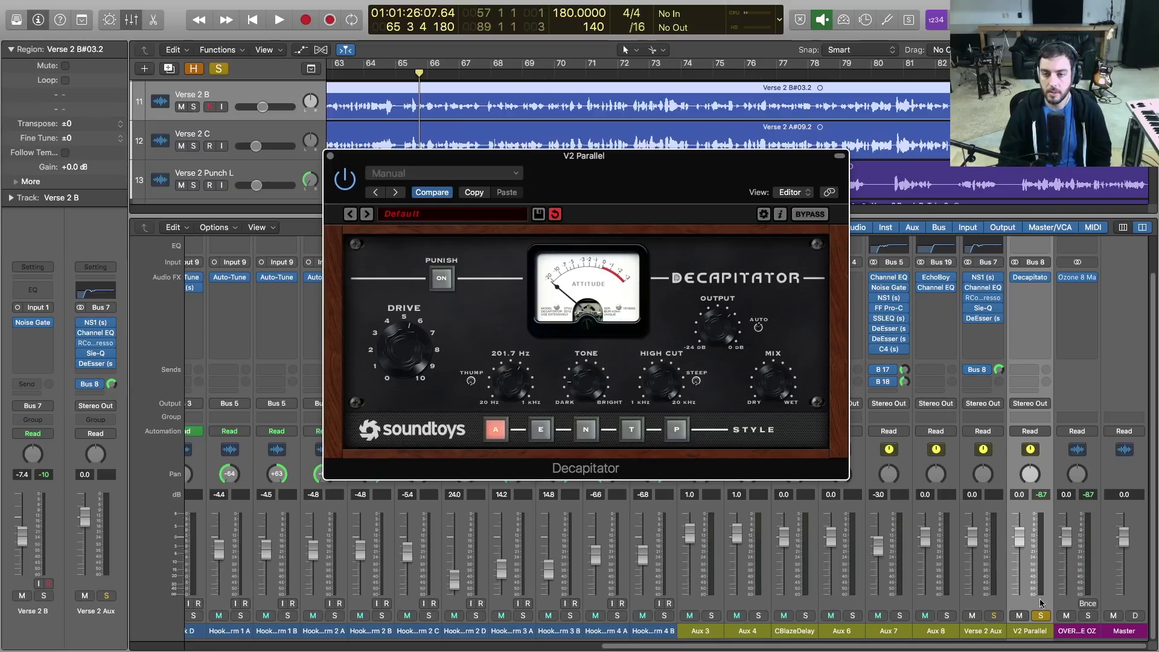
click(994, 616)
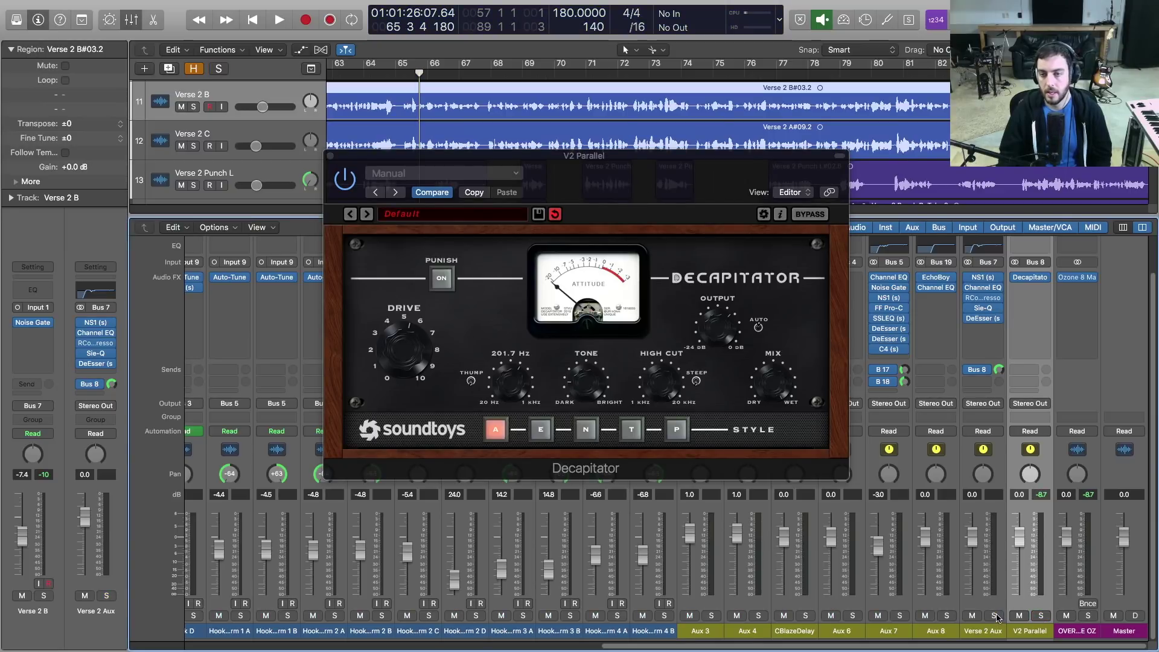
click(994, 615)
drag(1019, 537, 1019, 595)
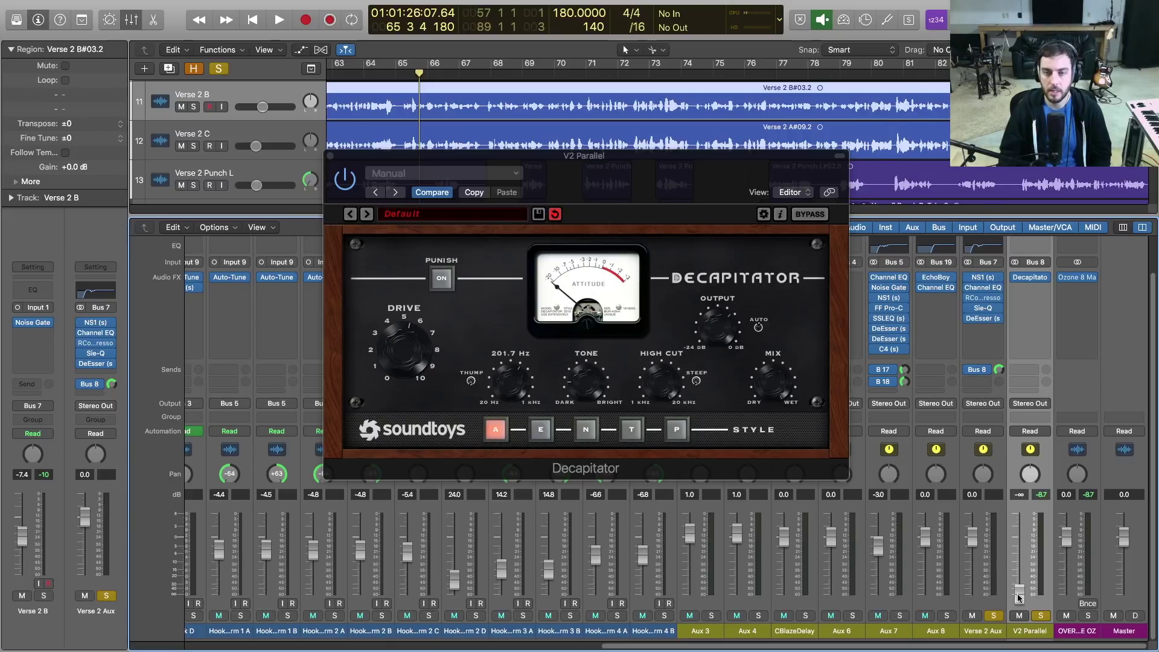
key(space)
drag(1019, 596, 1019, 566)
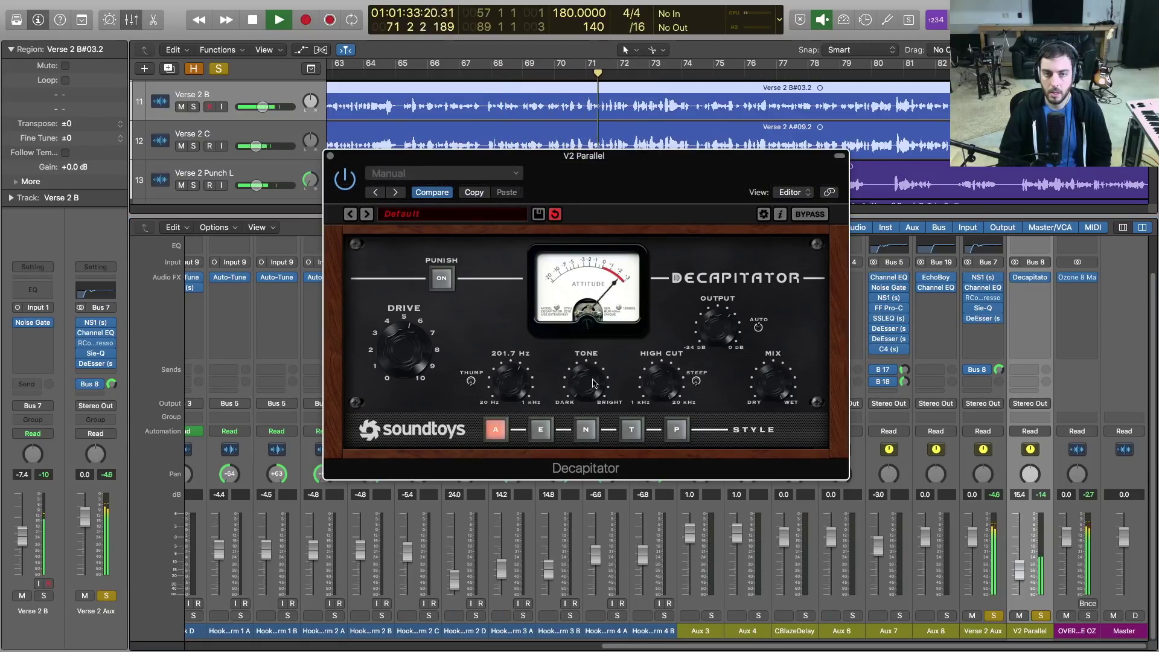
drag(1019, 566, 1023, 564)
key(space)
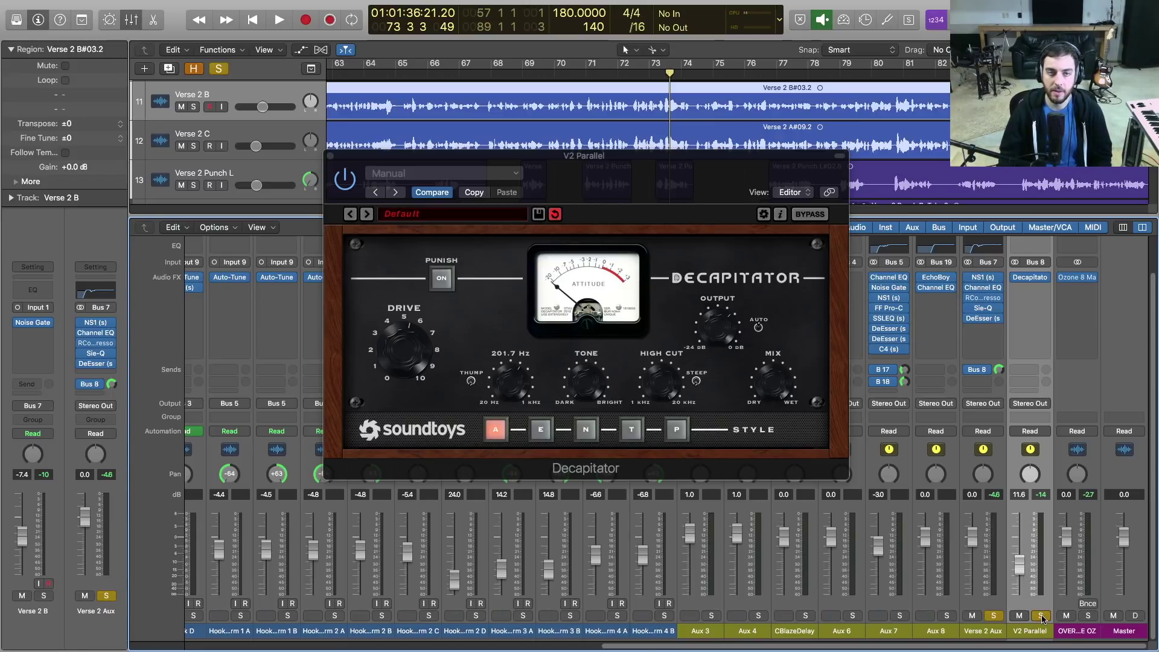
- Compare the soloed verse with and without the parallel distortion by toggling V2 Parallel's solo during playback
key(space)
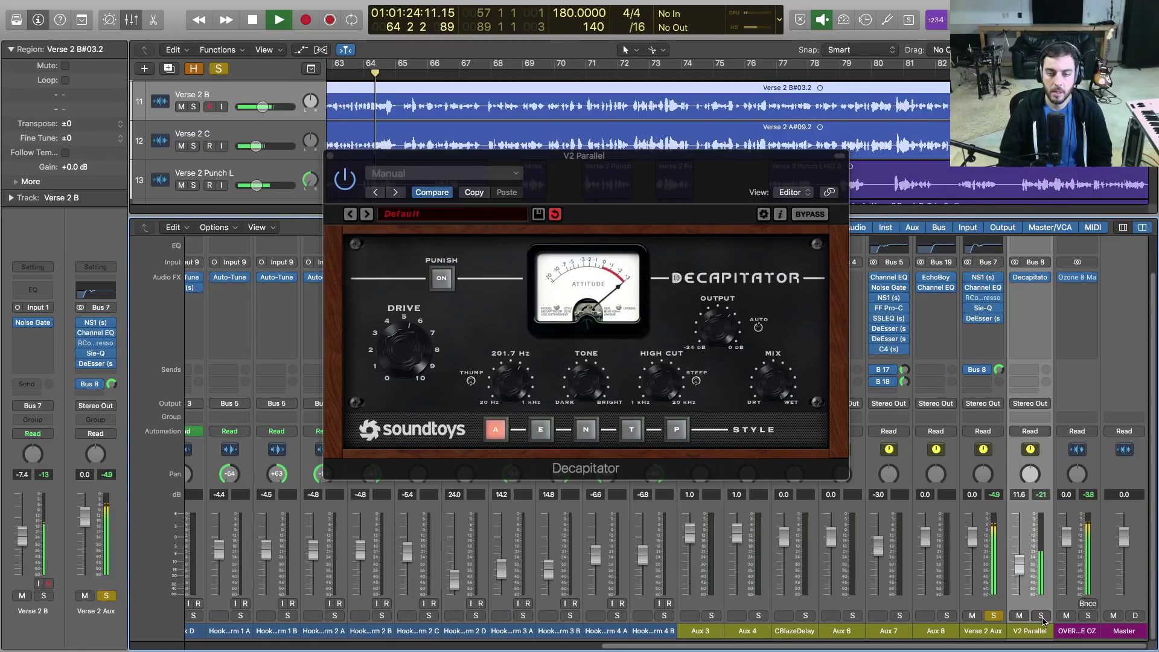
click(1041, 615)
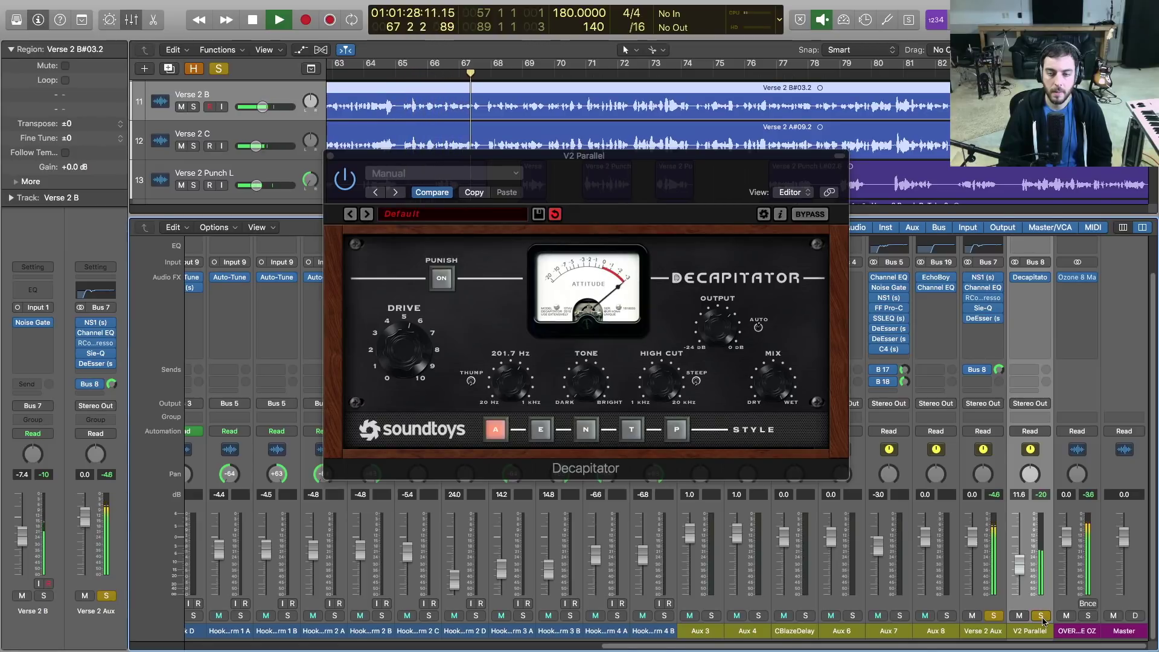
click(1041, 615)
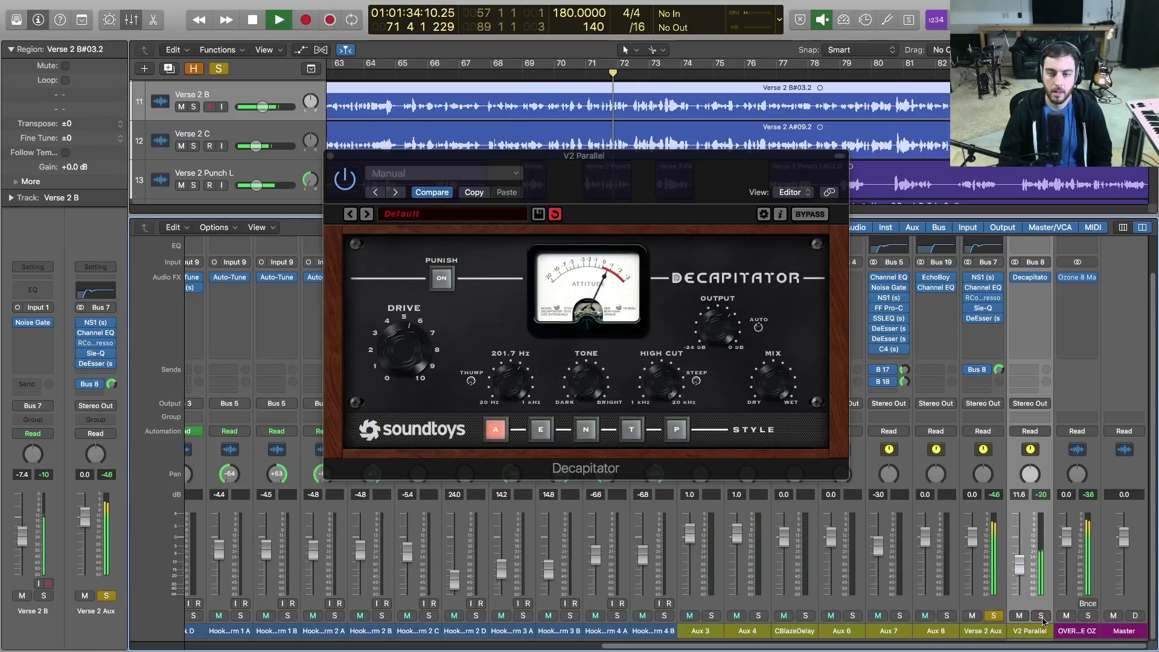
key(space)
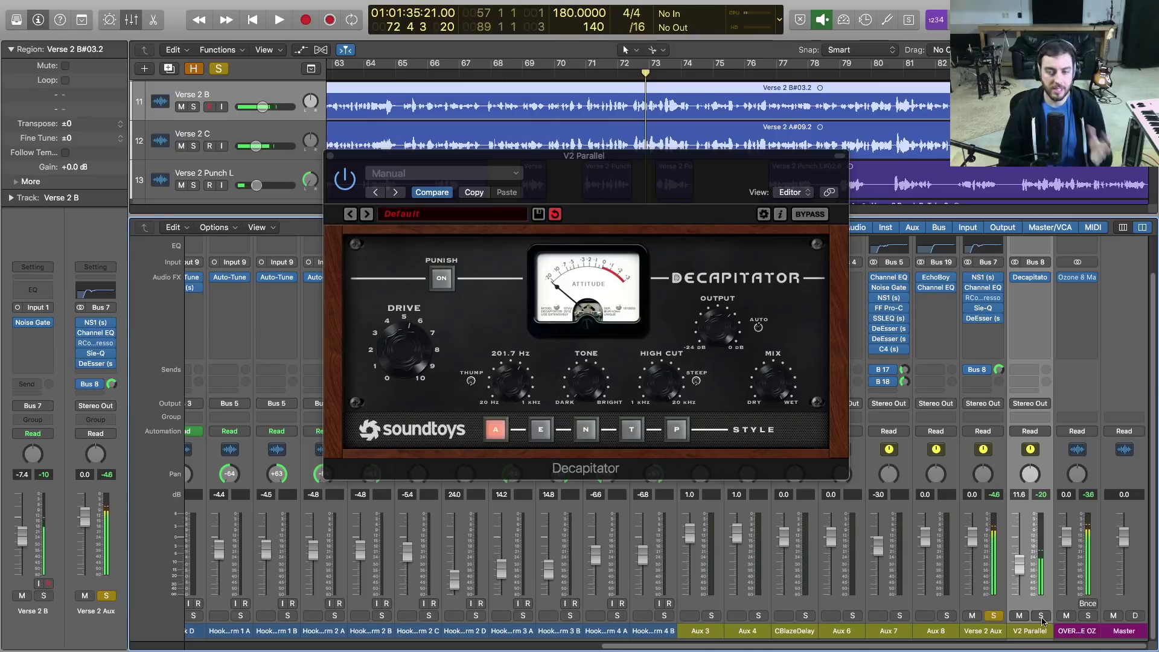
- Clear the solos, play the full mix while toggling V2 Parallel's mute, and set its fader to -9.6 dB
click(997, 616)
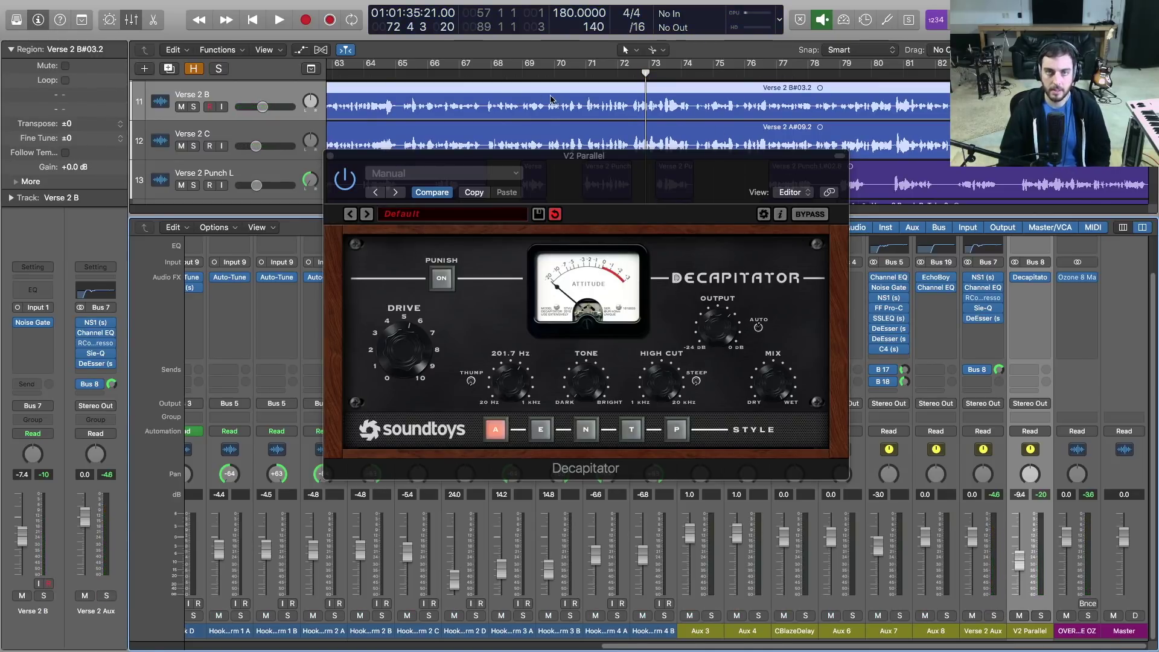
click(342, 75)
key(space)
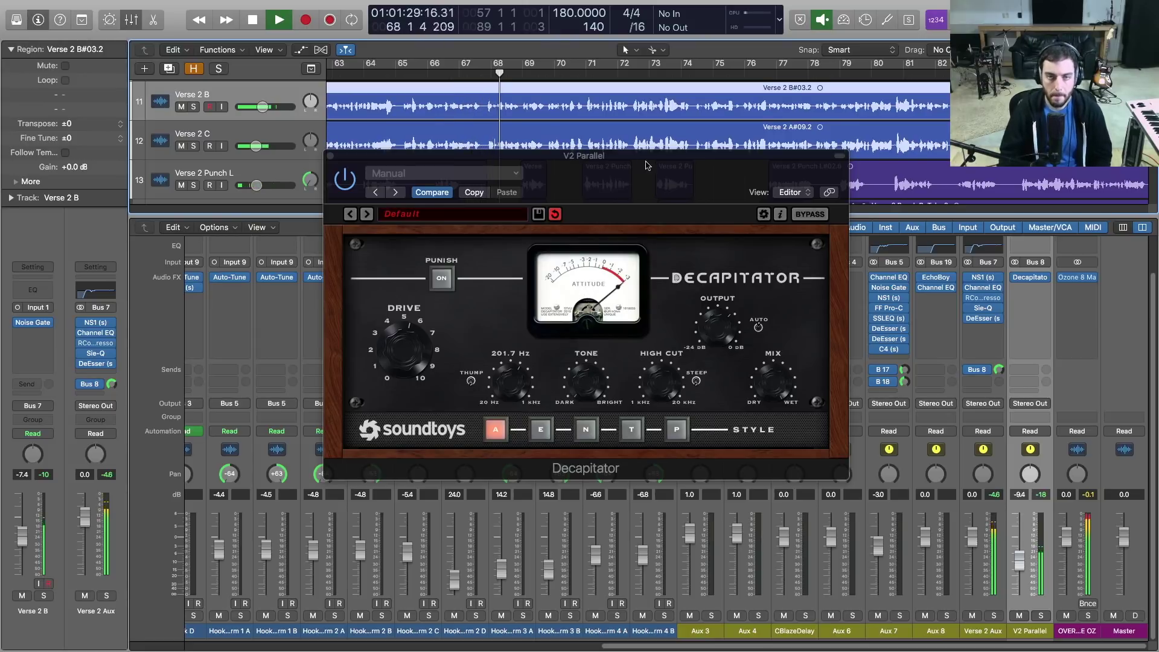
click(1020, 615)
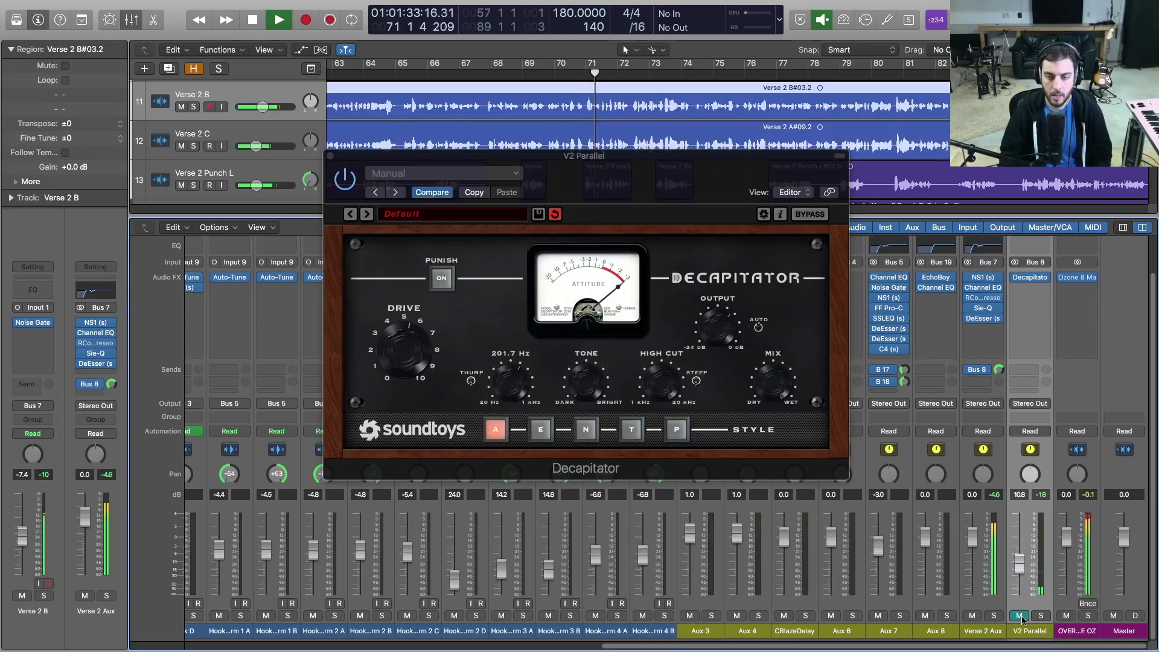
click(1020, 615)
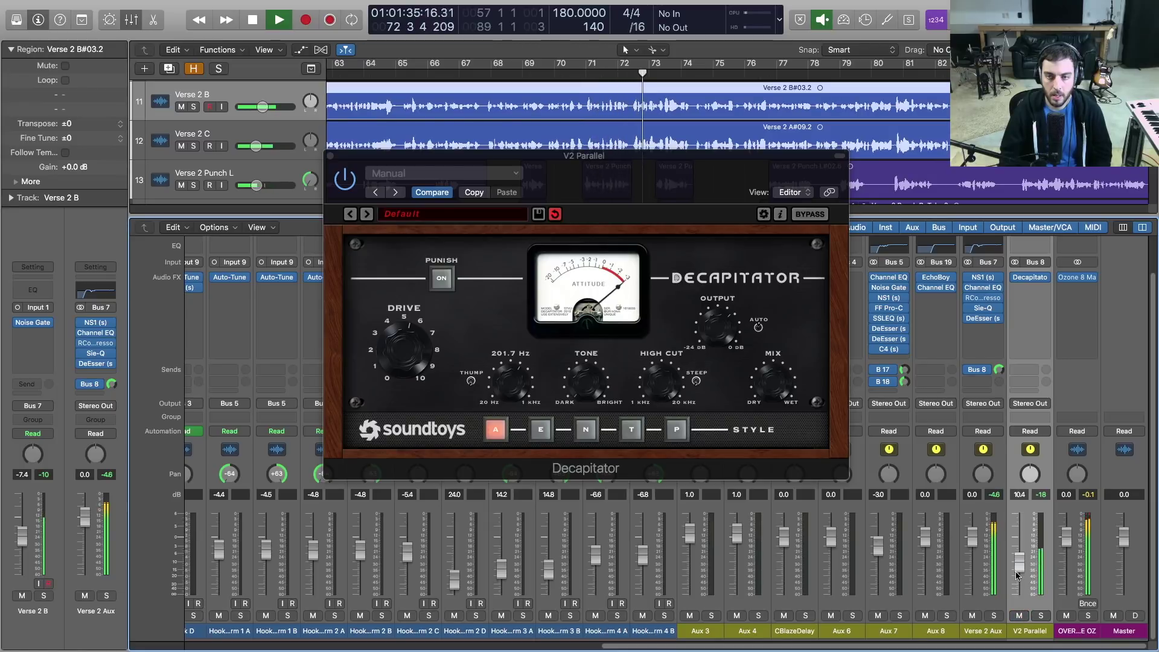
drag(1018, 568, 1018, 563)
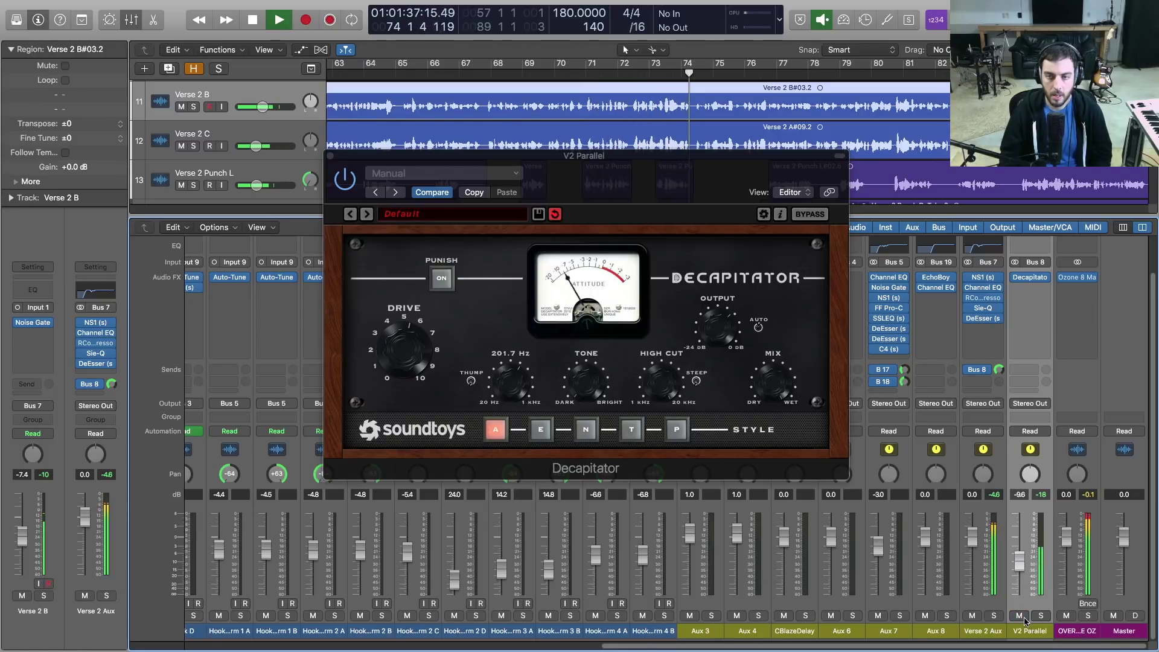
key(space)
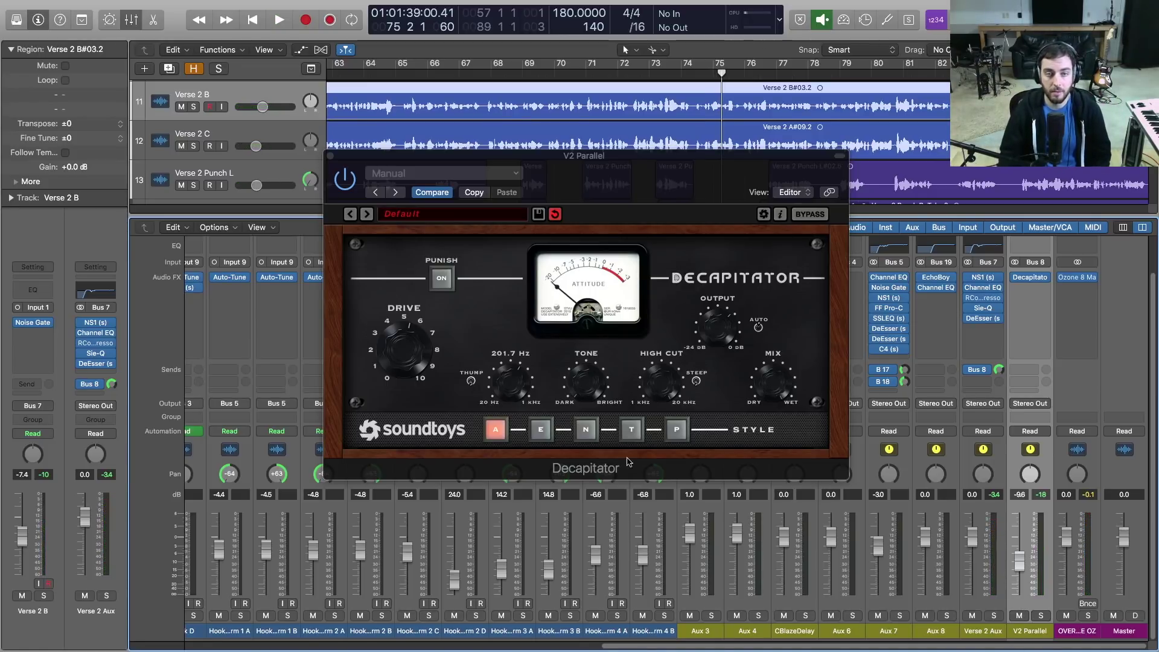
- Try Decapitator styles E and N during playback, choose style T and compare the mix with V2 Parallel muted and unmuted
click(539, 427)
click(543, 434)
key(space)
click(586, 430)
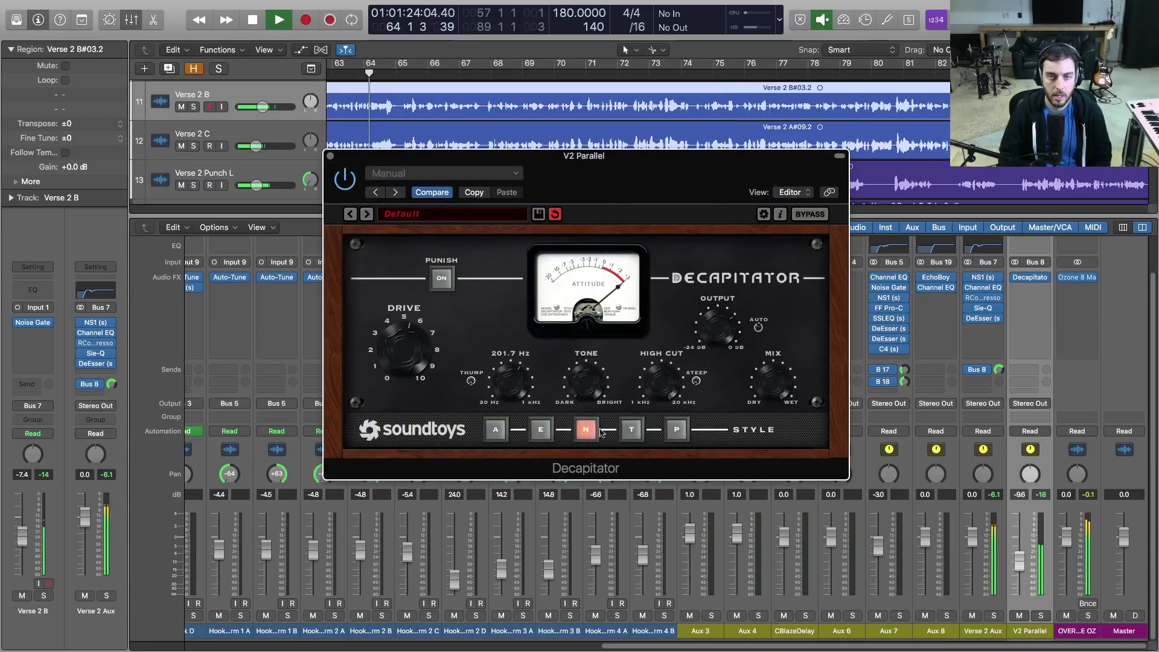
click(634, 431)
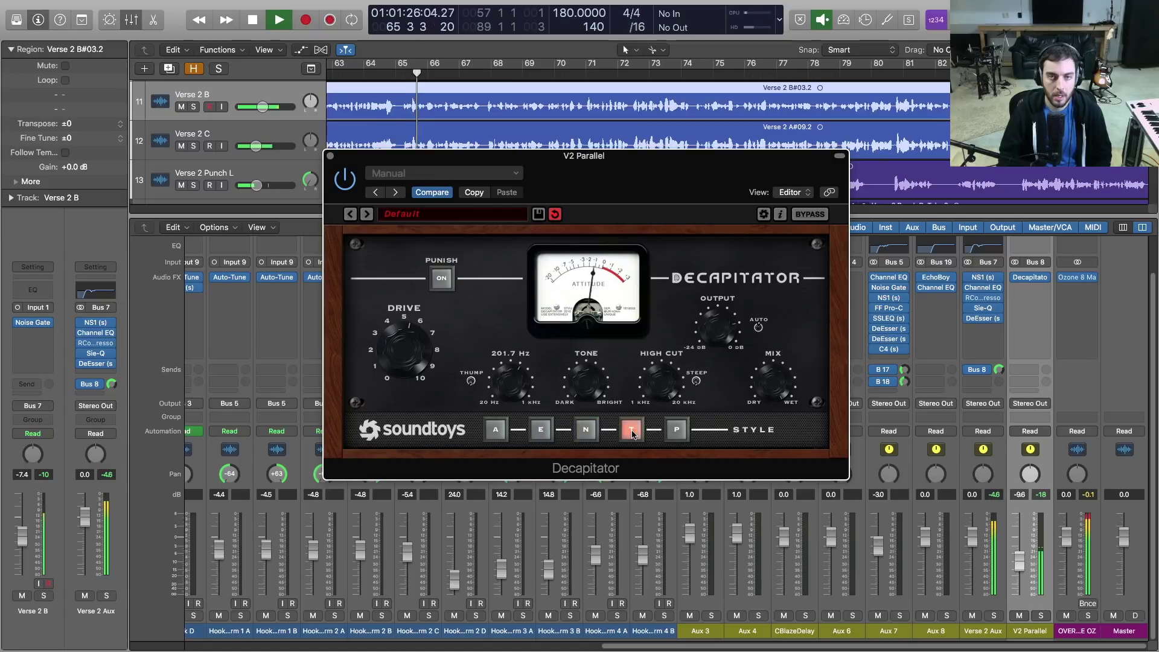
click(1021, 616)
click(1021, 616)
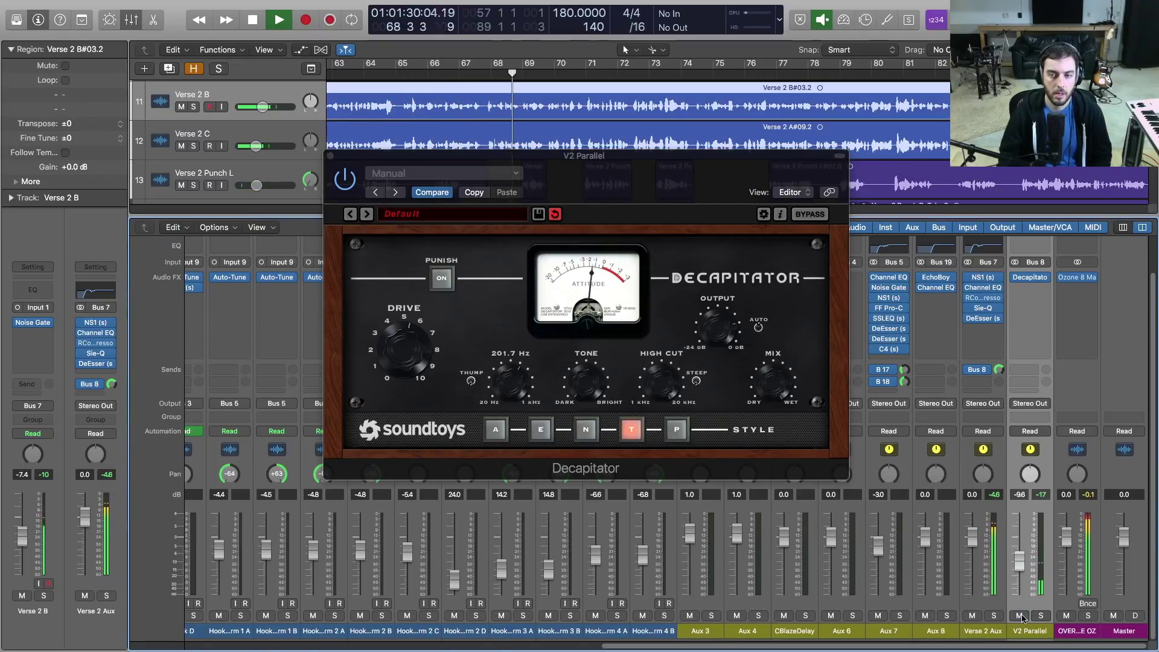
key(space)
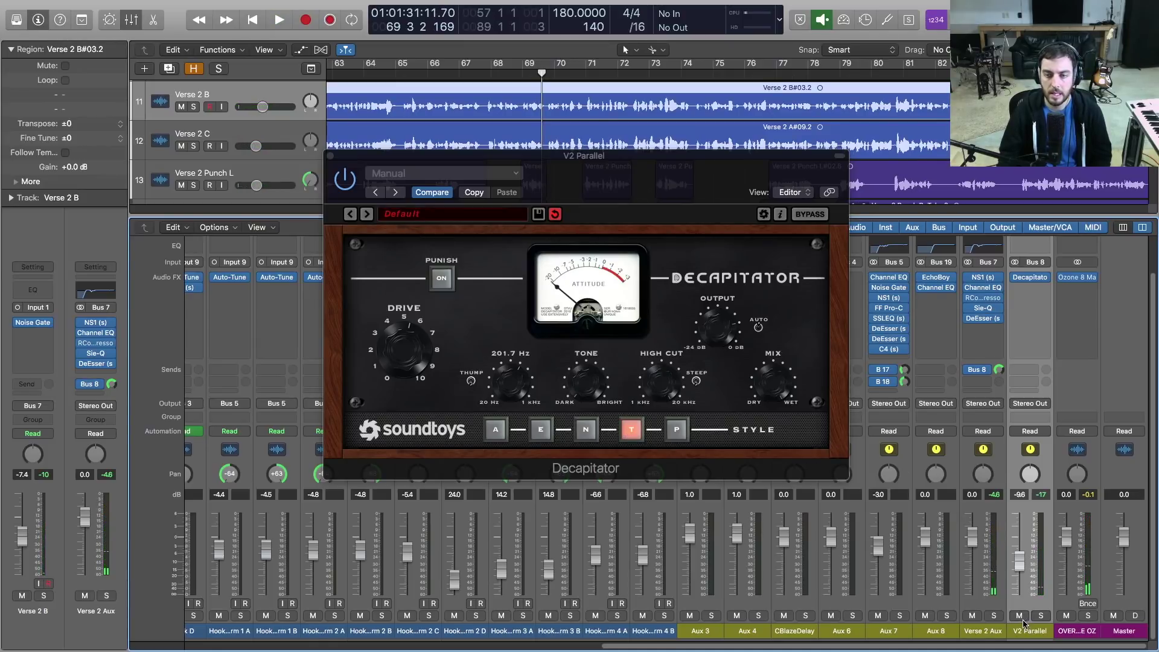
- Audition V2 Parallel soloed and in the full mix, toggle its mute, set its fader to -10.0 dB and close the Decapitator
click(1042, 616)
key(space)
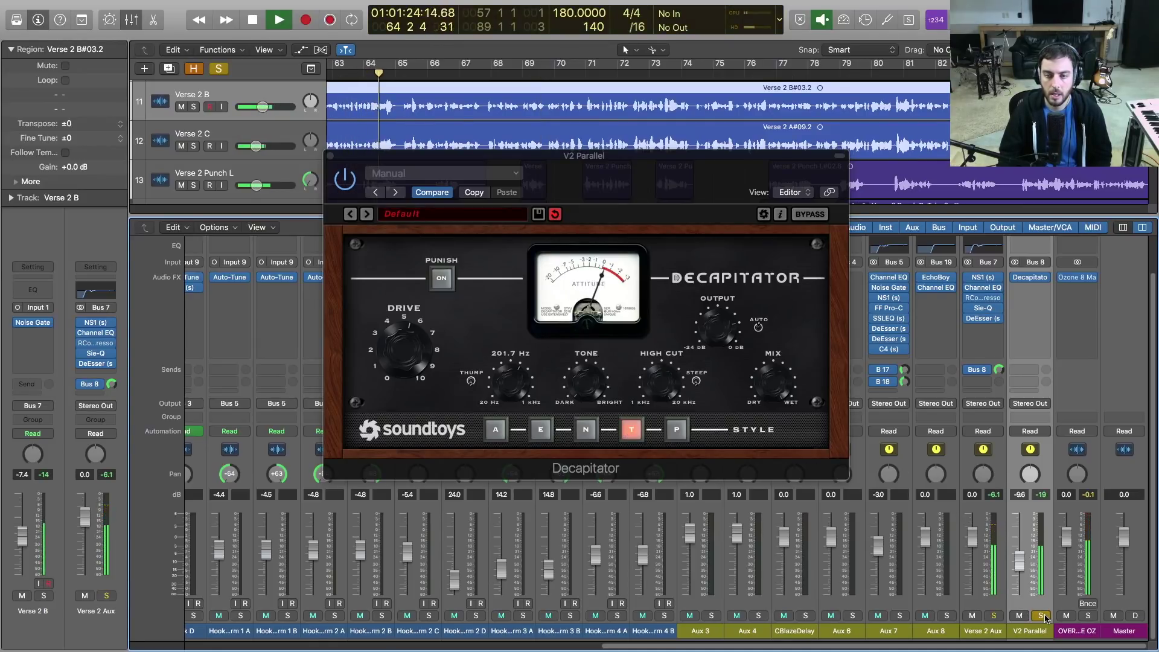
click(1043, 616)
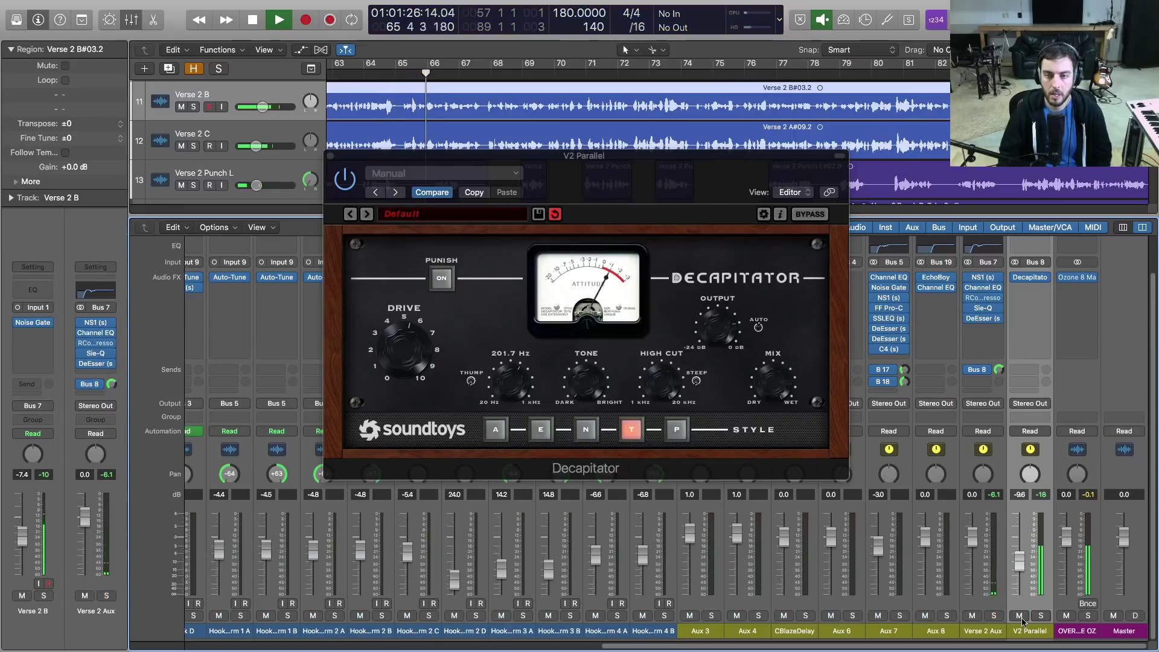
click(1020, 616)
click(1021, 616)
click(330, 156)
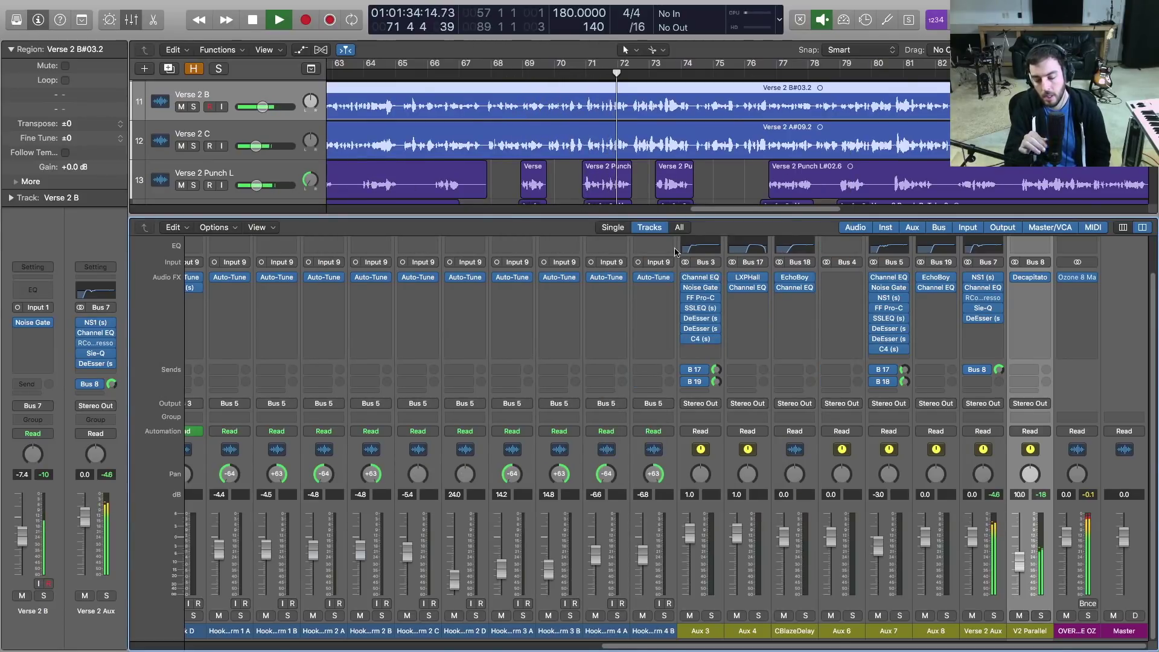
- Lower V2 Parallel's fader to -16.0 dB and adjust Verse 2 Aux's RCompressor to ratio 3.99 and release 226, fine-tuning its gain during playback
drag(1020, 562, 1021, 579)
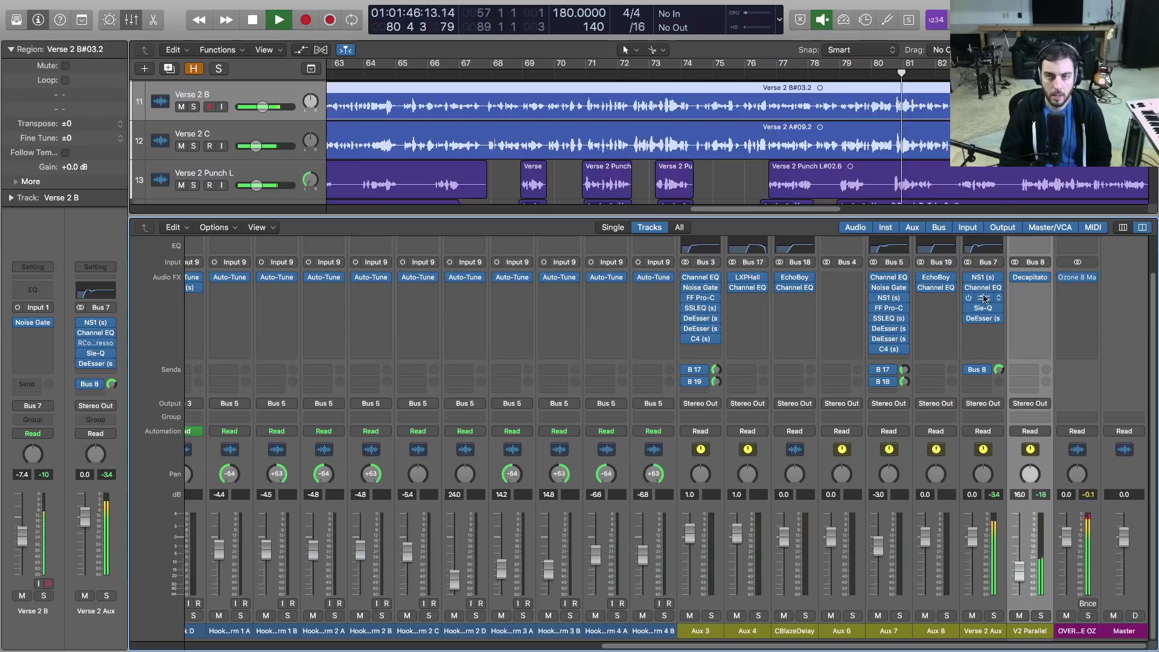
click(983, 298)
drag(845, 114, 735, 156)
drag(723, 292, 724, 291)
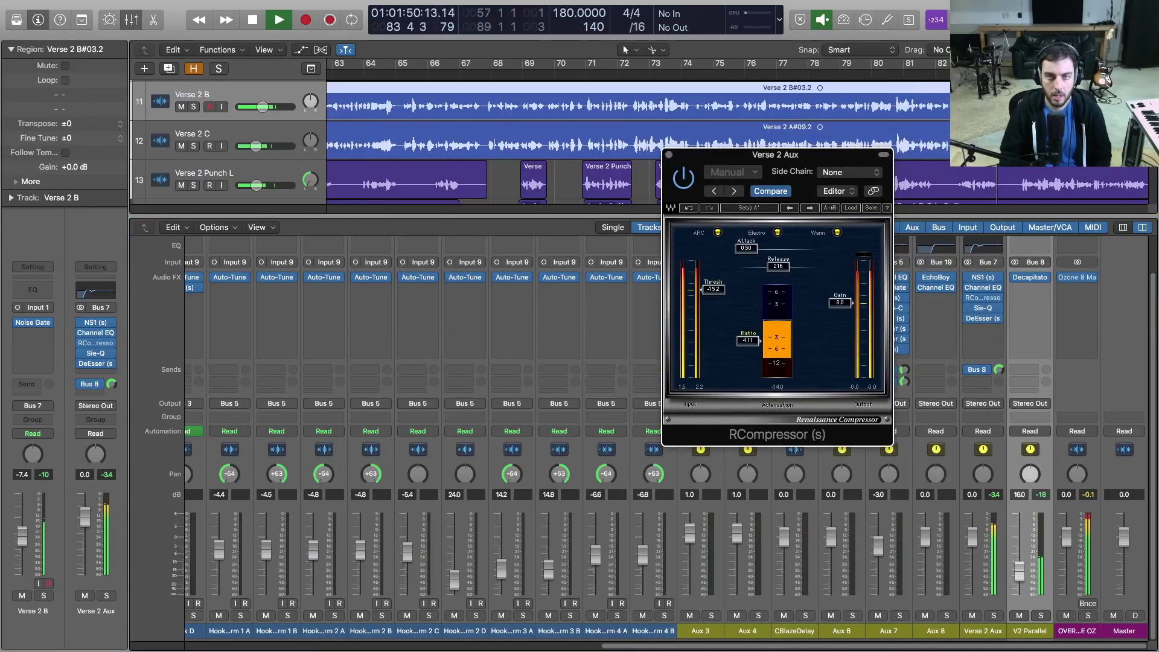
drag(747, 341, 747, 340)
drag(779, 266, 780, 266)
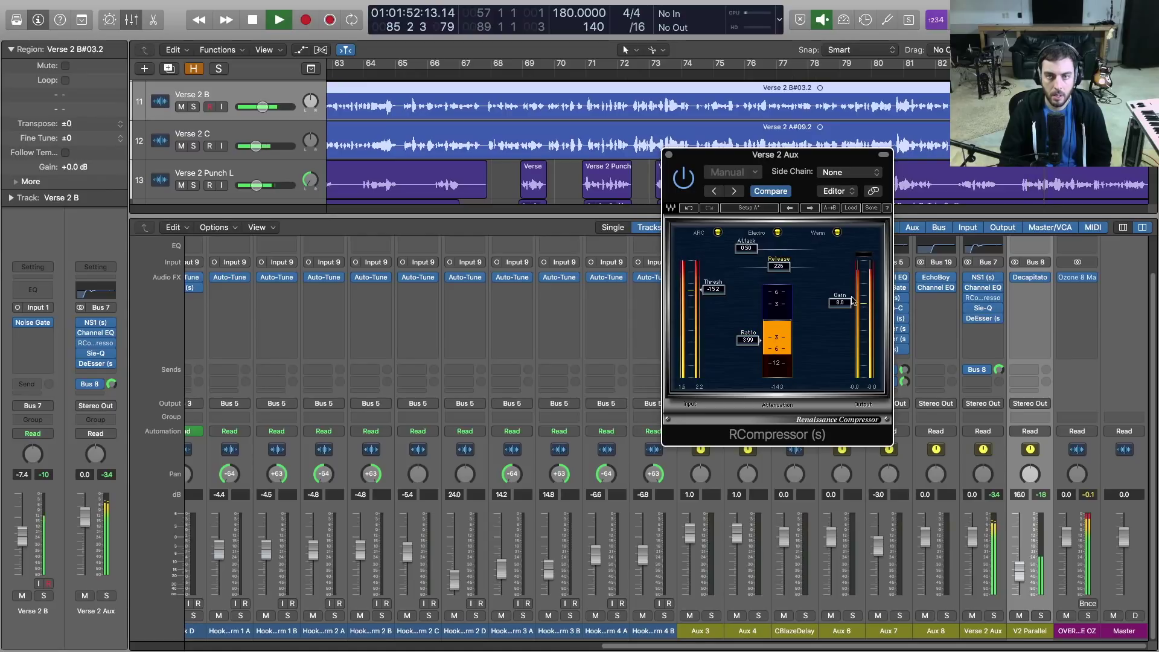
drag(848, 297, 847, 292)
click(669, 156)
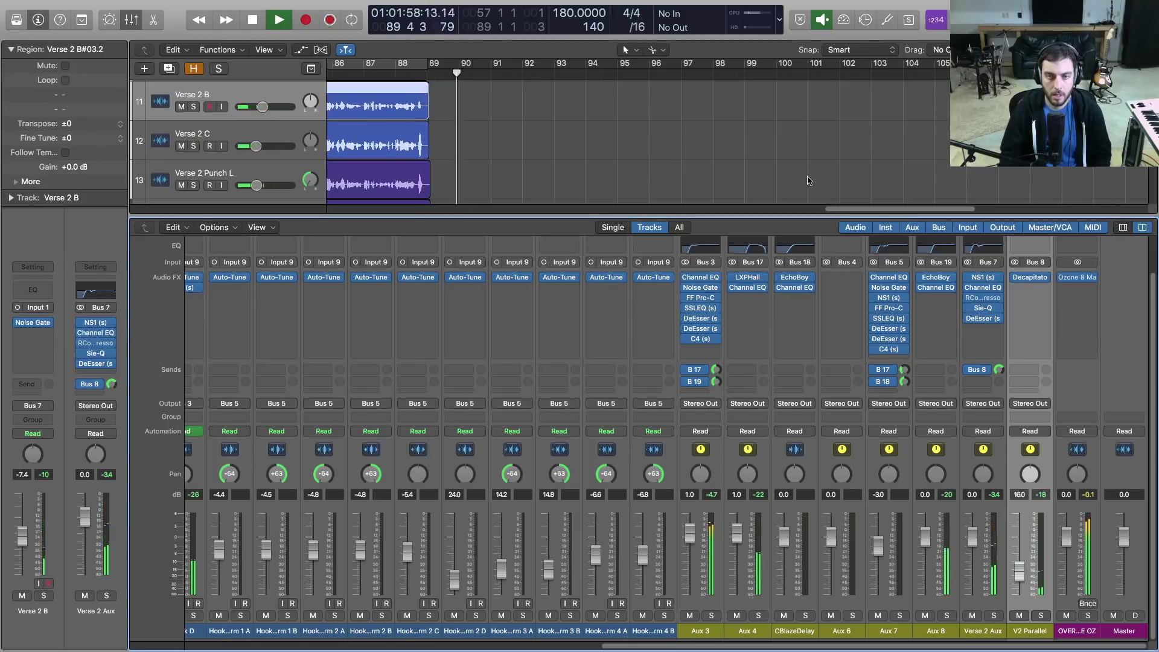
- Stop playback, return the playhead to the start of Verse 2 at bar 57 and add a Bus 10 send to Verse 2 Aux
key(space)
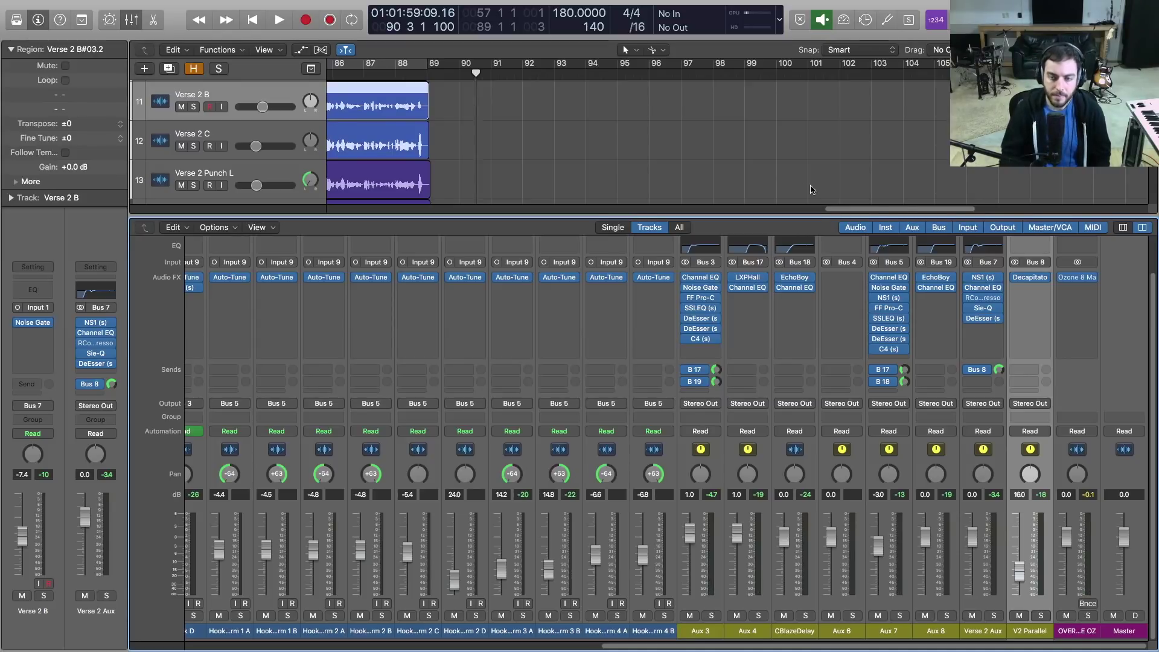
key(x)
scroll(471, 176, left, 10)
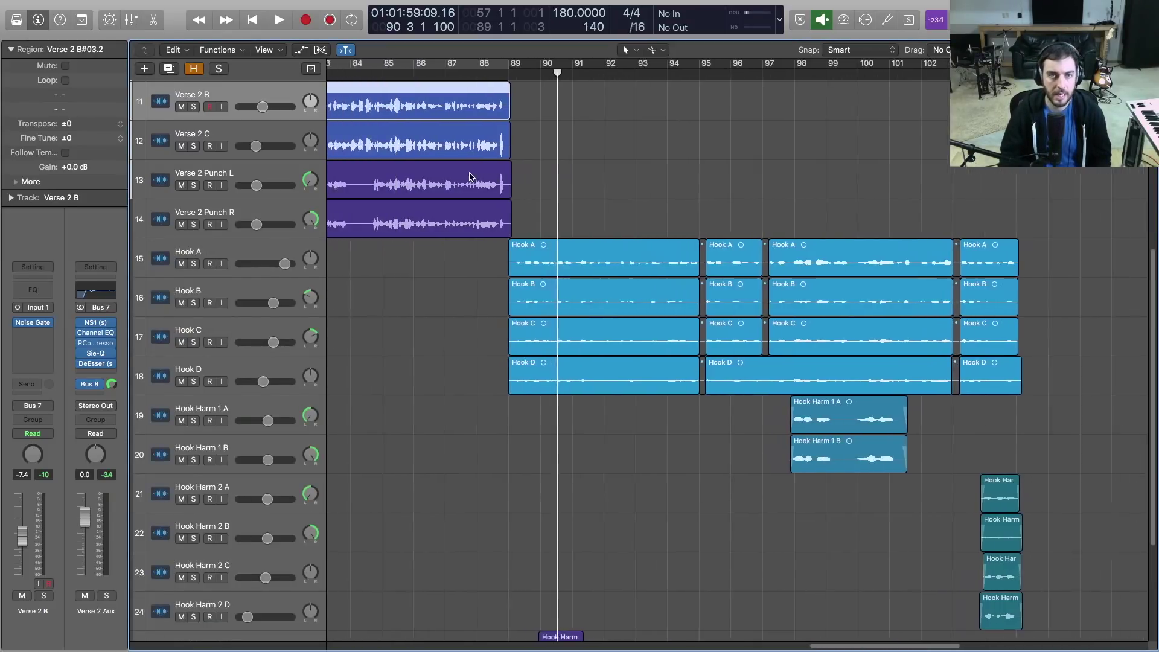
scroll(470, 176, left, 20)
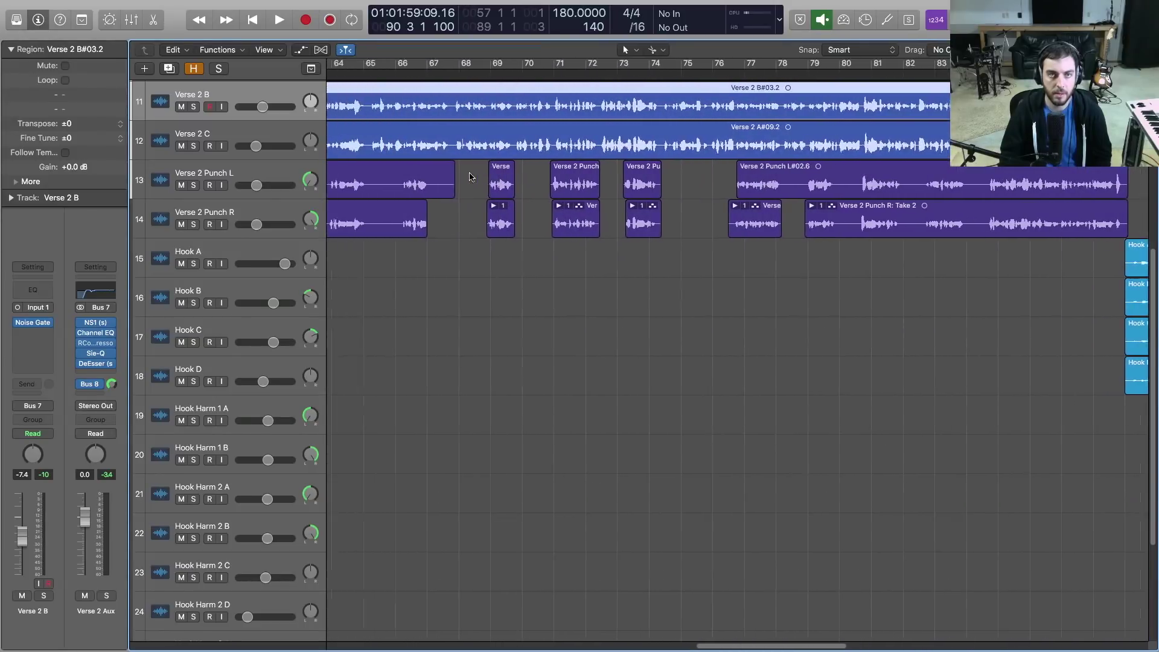
scroll(470, 176, left, 2)
click(435, 71)
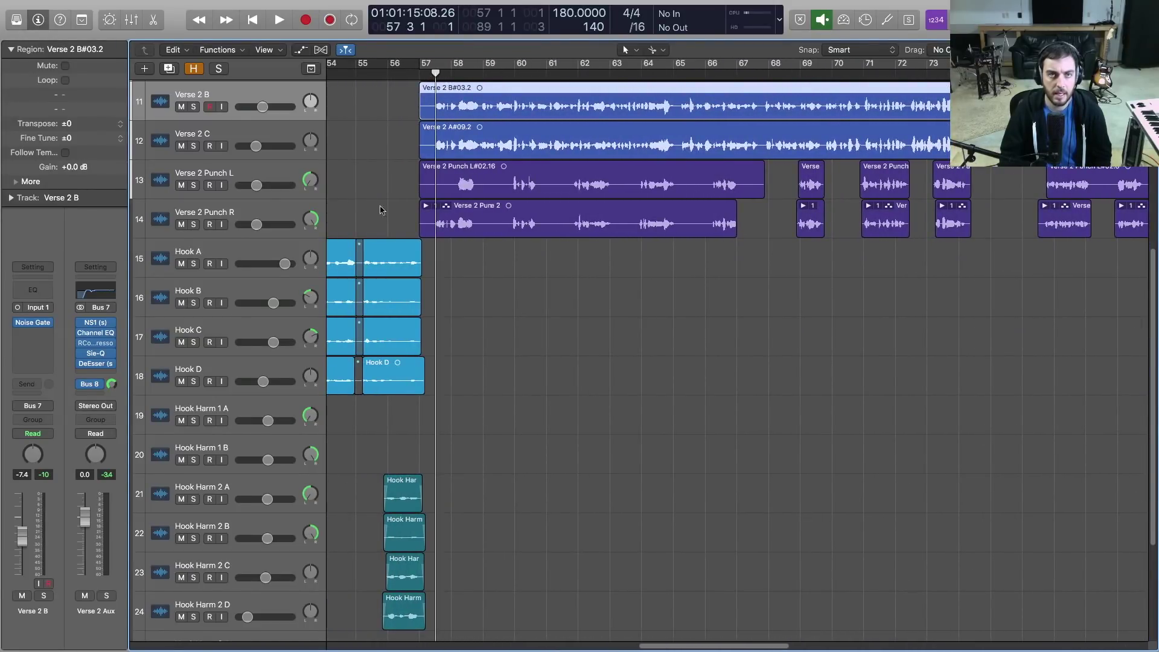
click(94, 396)
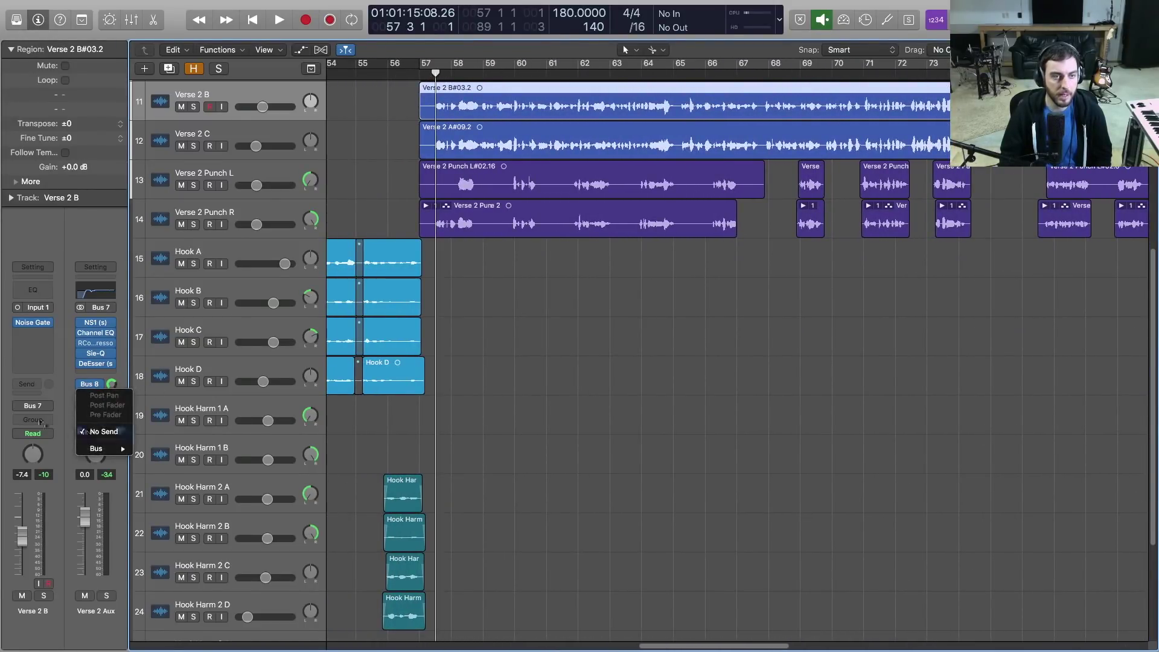
mouse_move(99, 449)
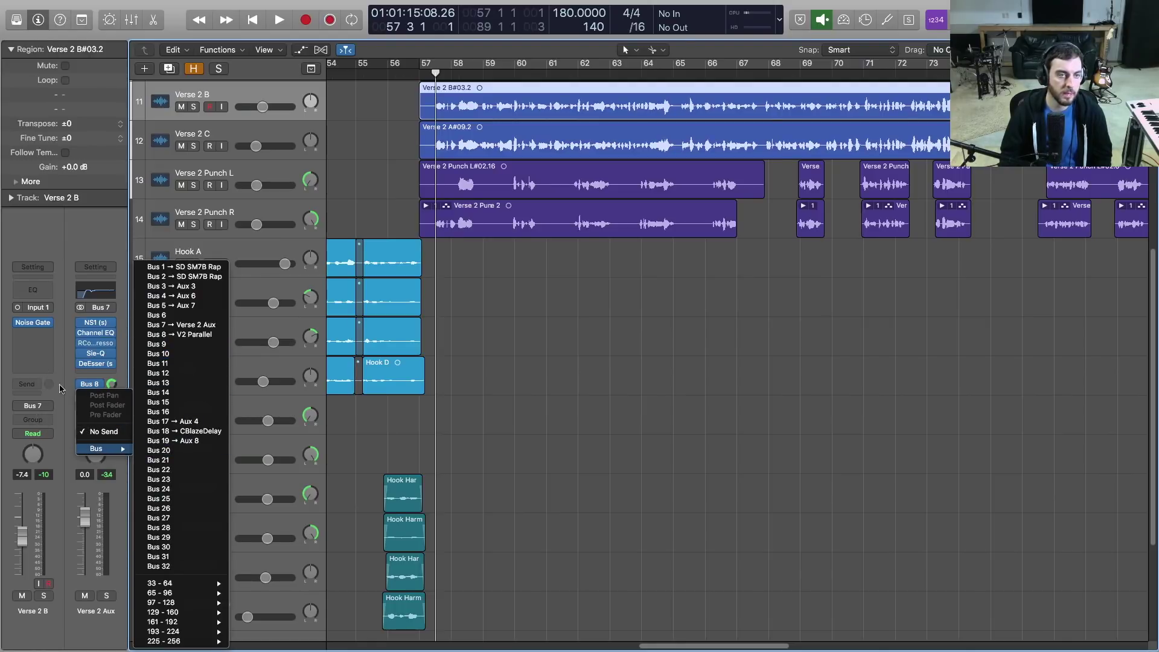
click(166, 354)
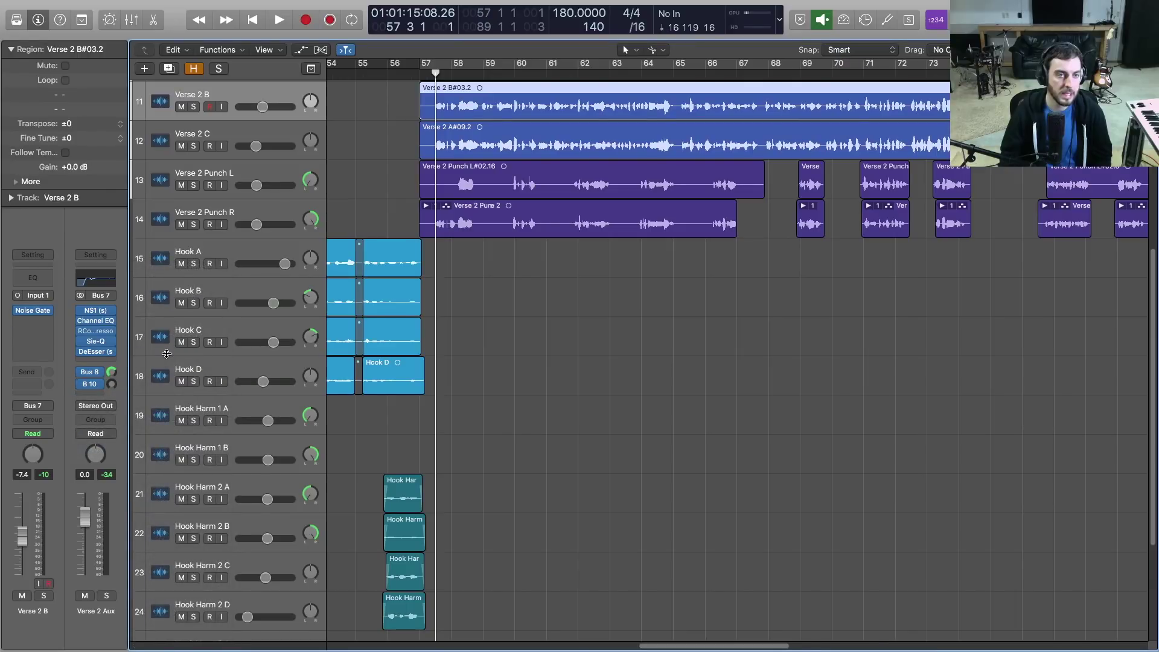
- Insert the LiquidSonics Seventh Heaven reverb on Aux 11, which is fed by Bus 10
key(x)
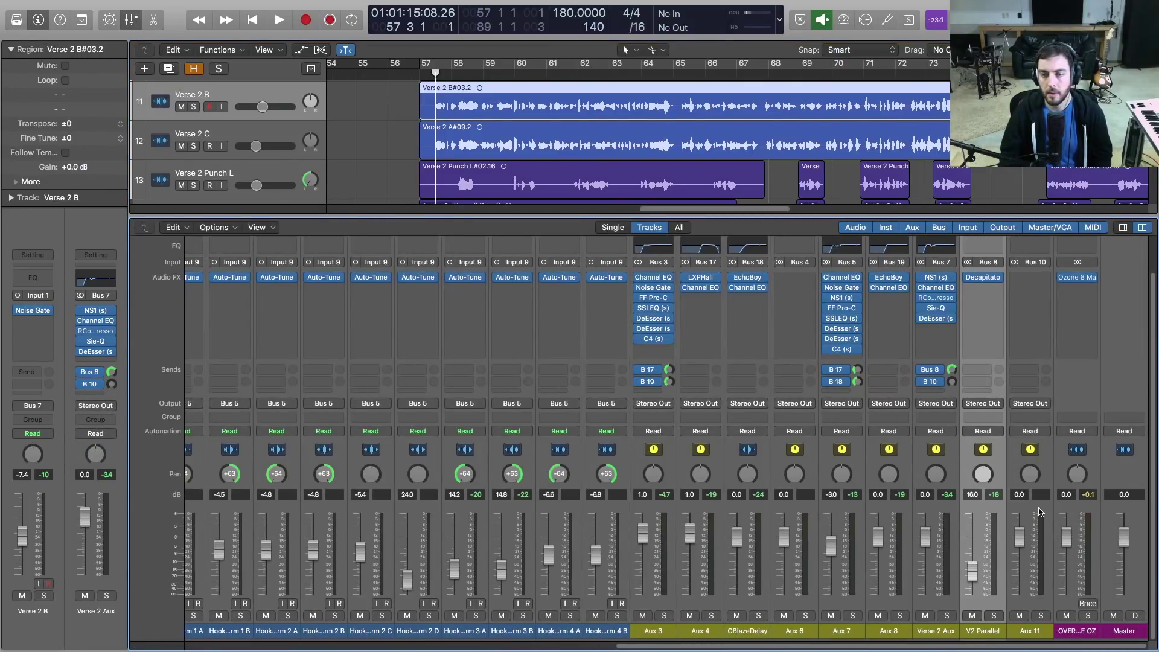
click(1043, 290)
mouse_move(1050, 577)
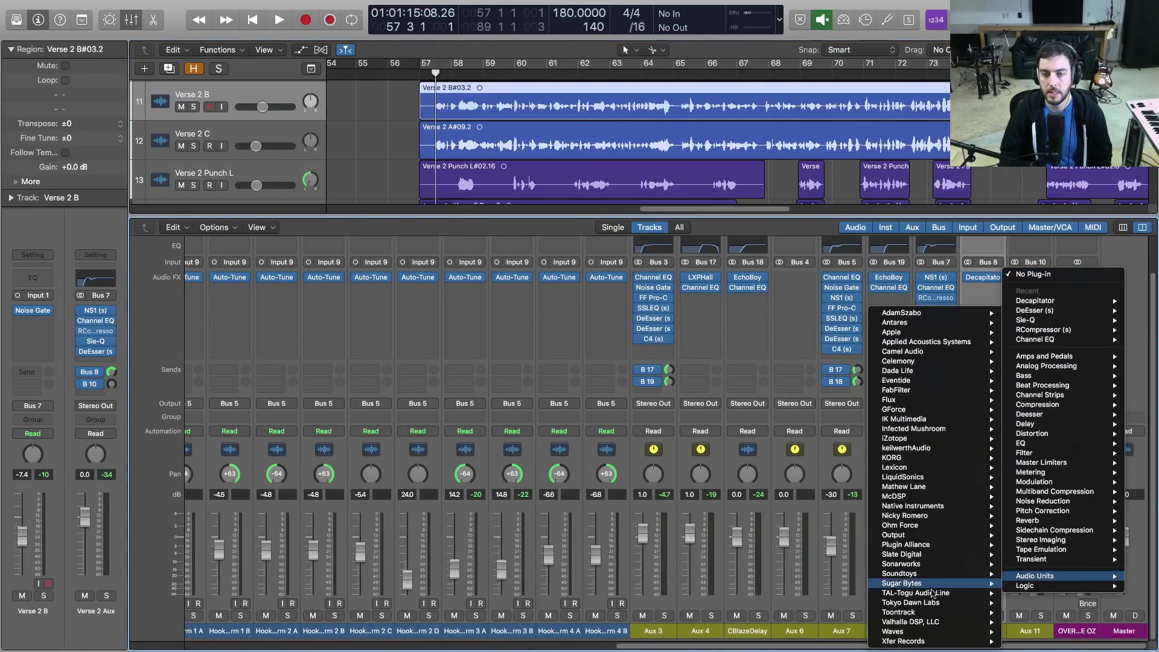
mouse_move(921, 625)
mouse_move(764, 641)
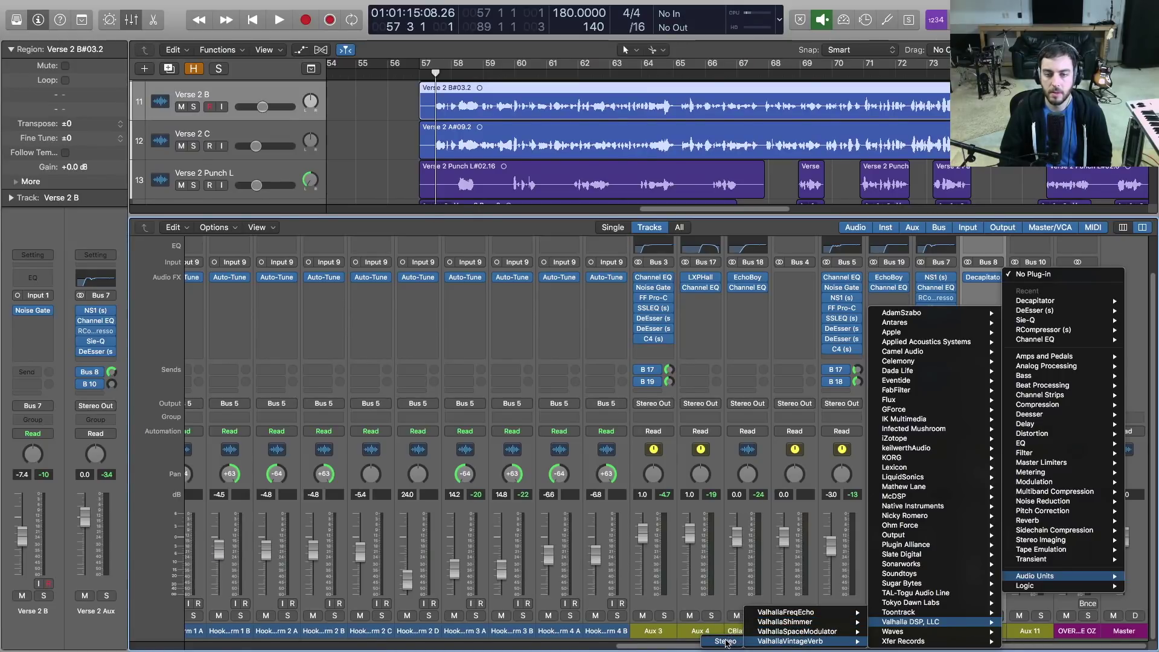
mouse_move(906, 477)
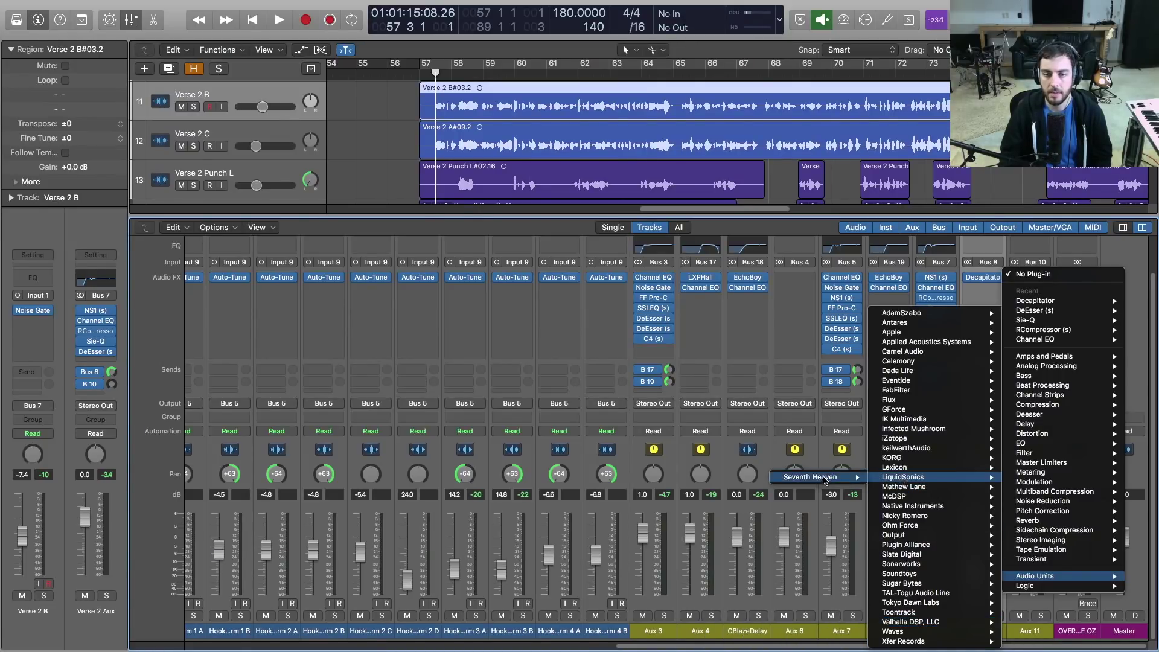
mouse_move(810, 477)
click(734, 478)
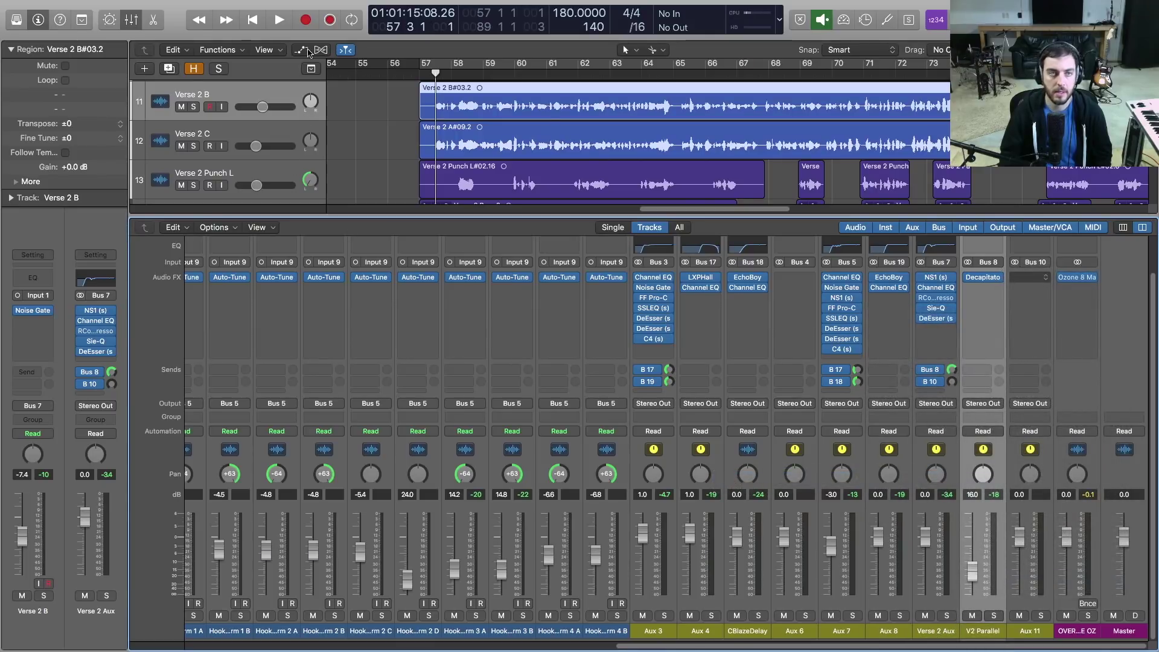
drag(292, 14, 603, 142)
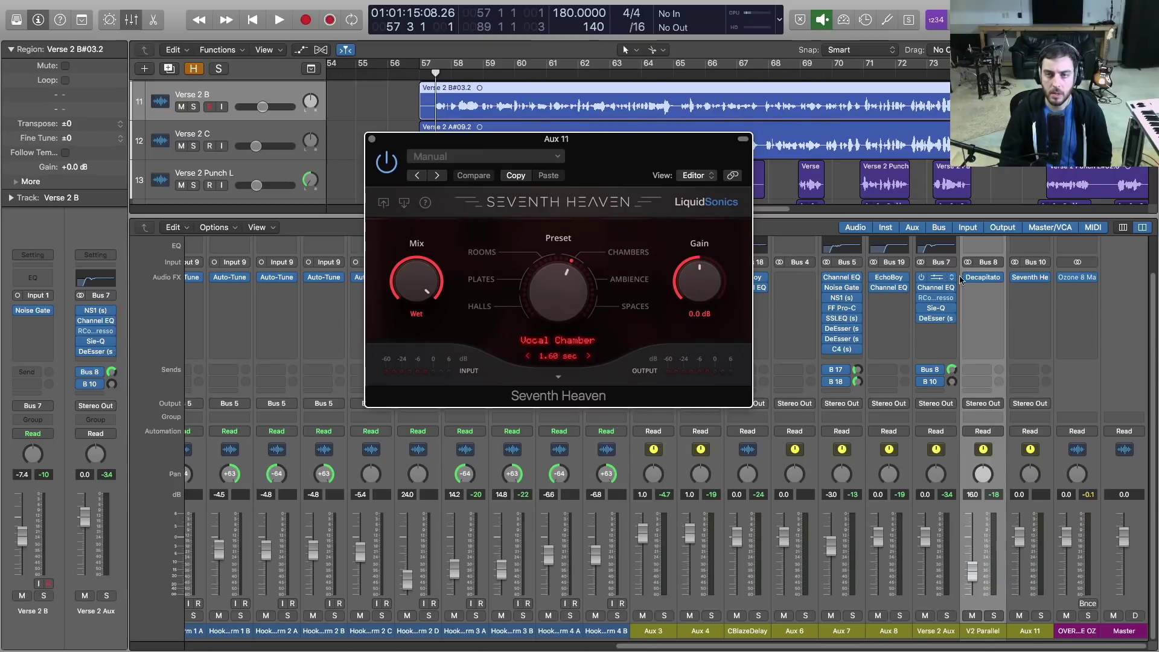
- Add a Channel EQ after the reverb on Aux 11, enabling and shaping its low-cut and high-cut bands
key(super+w)
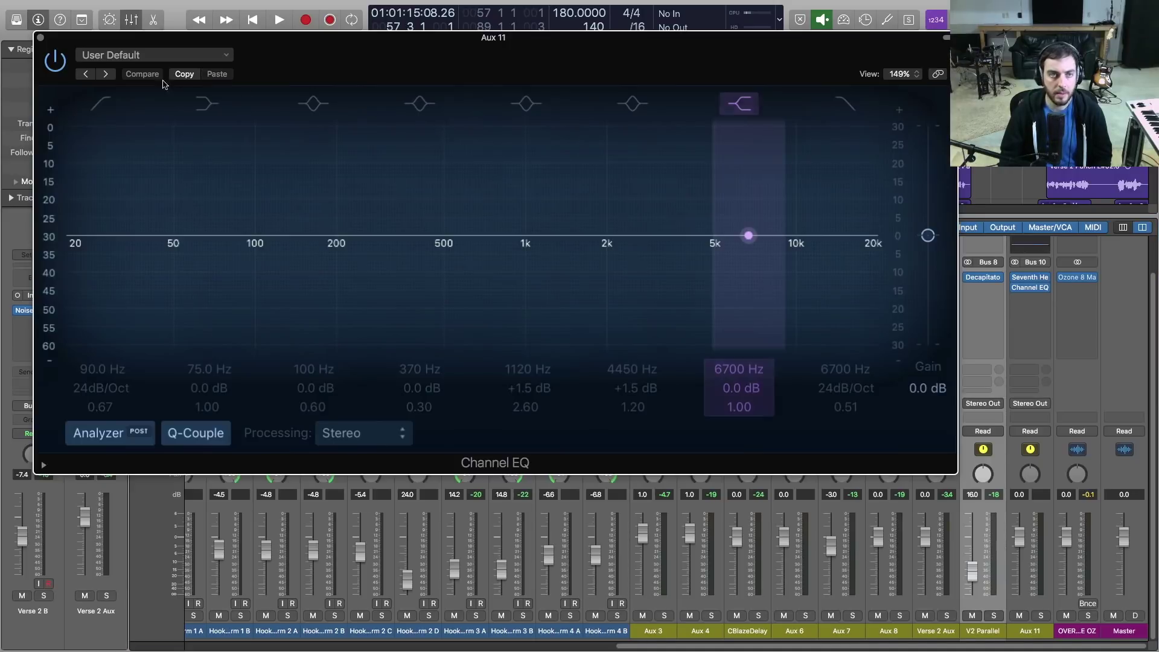
click(101, 104)
drag(161, 294, 218, 357)
drag(101, 389, 101, 370)
drag(312, 310, 316, 309)
click(846, 103)
drag(786, 253, 827, 331)
drag(311, 299, 456, 311)
click(40, 38)
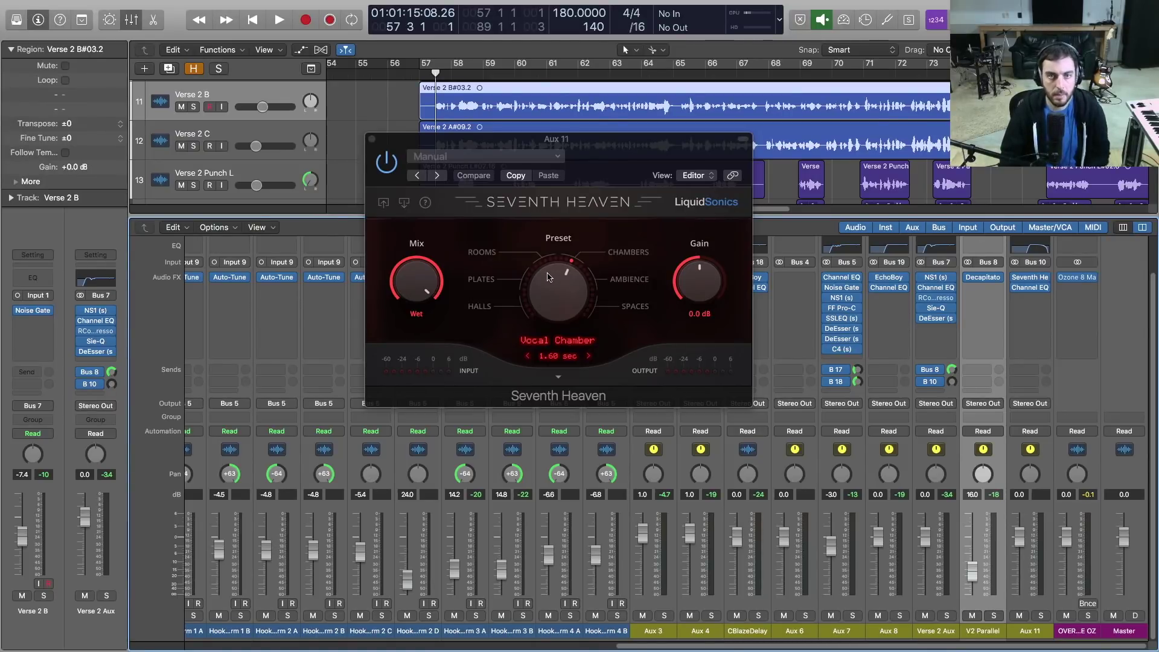
- Play the verse and set Seventh Heaven to the Medium & Near hall preset with a 1.00 sec decay
key(space)
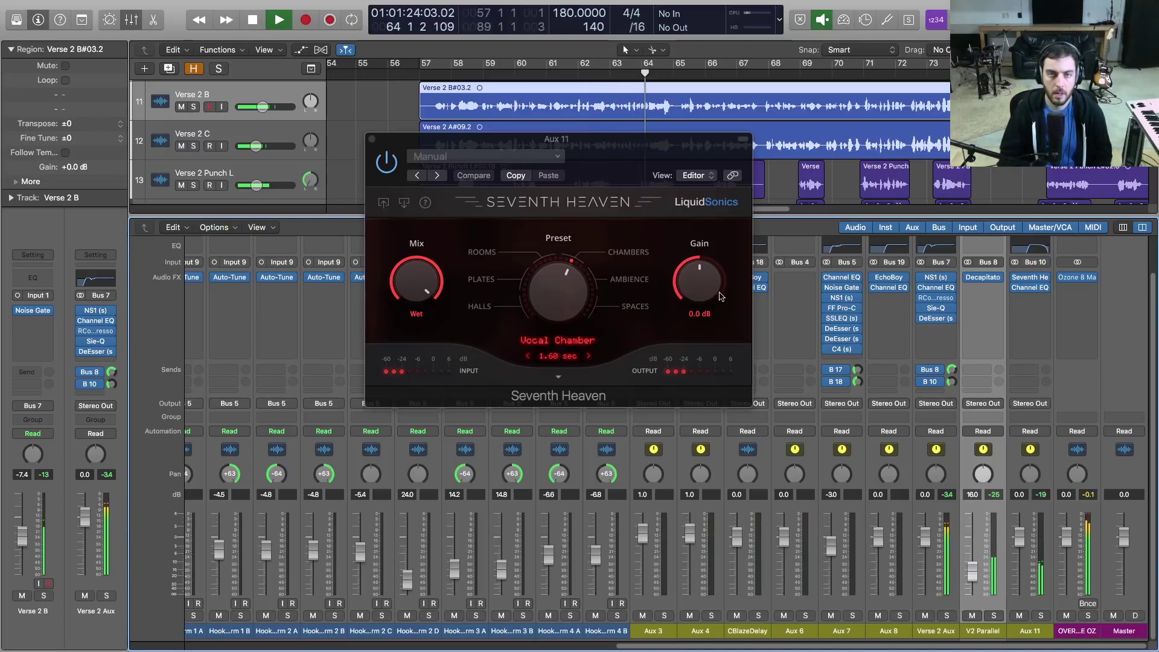
drag(539, 291, 547, 307)
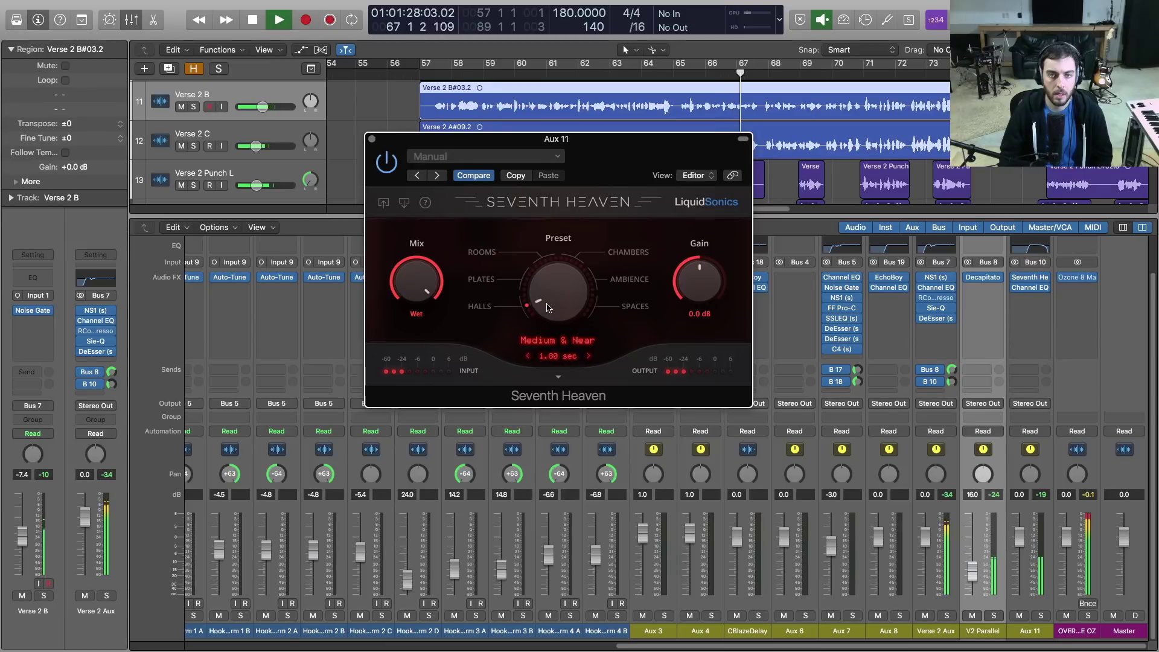
click(526, 356)
click(526, 356)
click(526, 356)
click(526, 356)
click(526, 356)
click(526, 356)
click(526, 356)
click(526, 356)
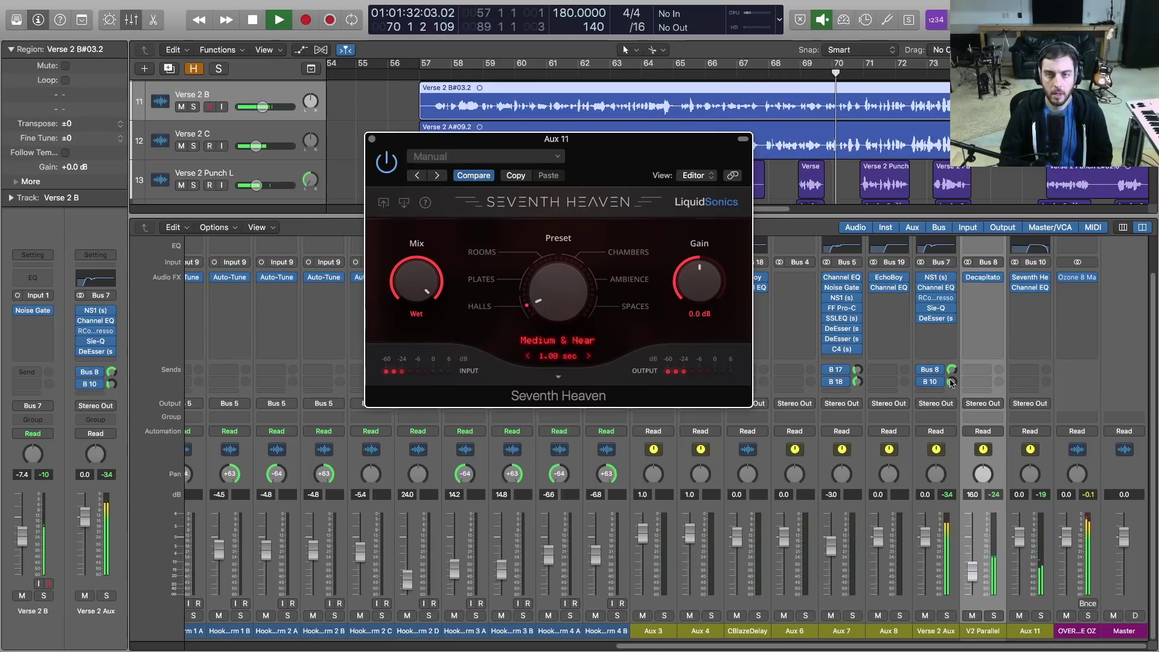
- Raise Verse 2 Aux's Bus 10 send to about -11.4 dB, audition Aux 11 soloed and unsoloed, and close the reverb
mouse_move(936, 320)
drag(952, 382, 952, 382)
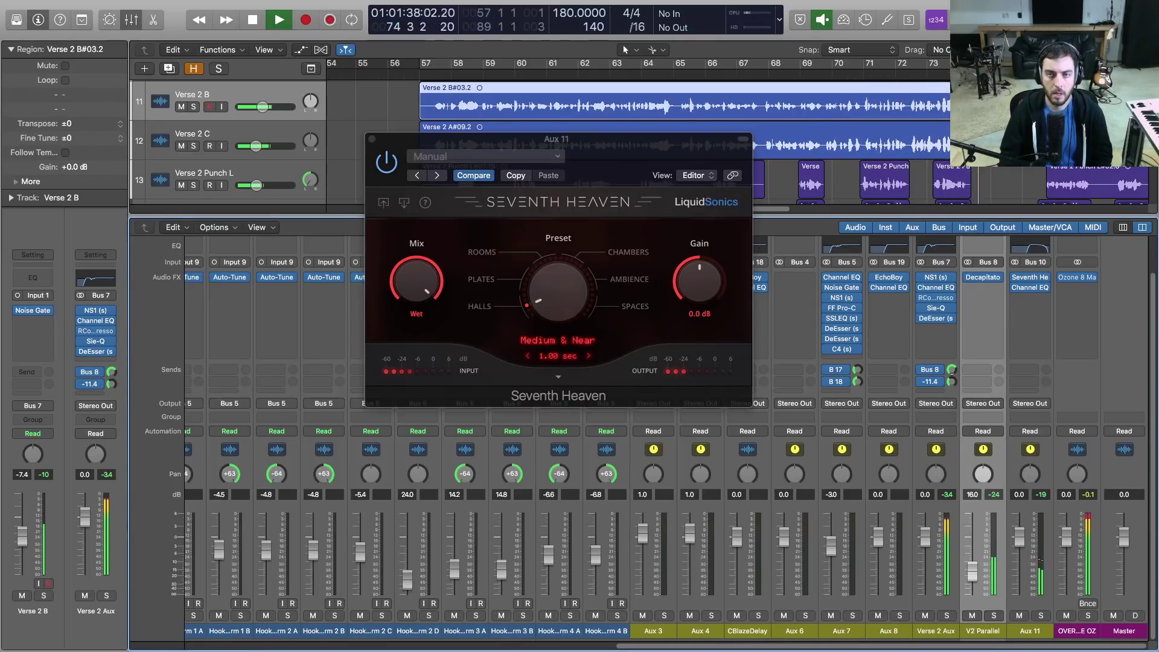
click(1042, 616)
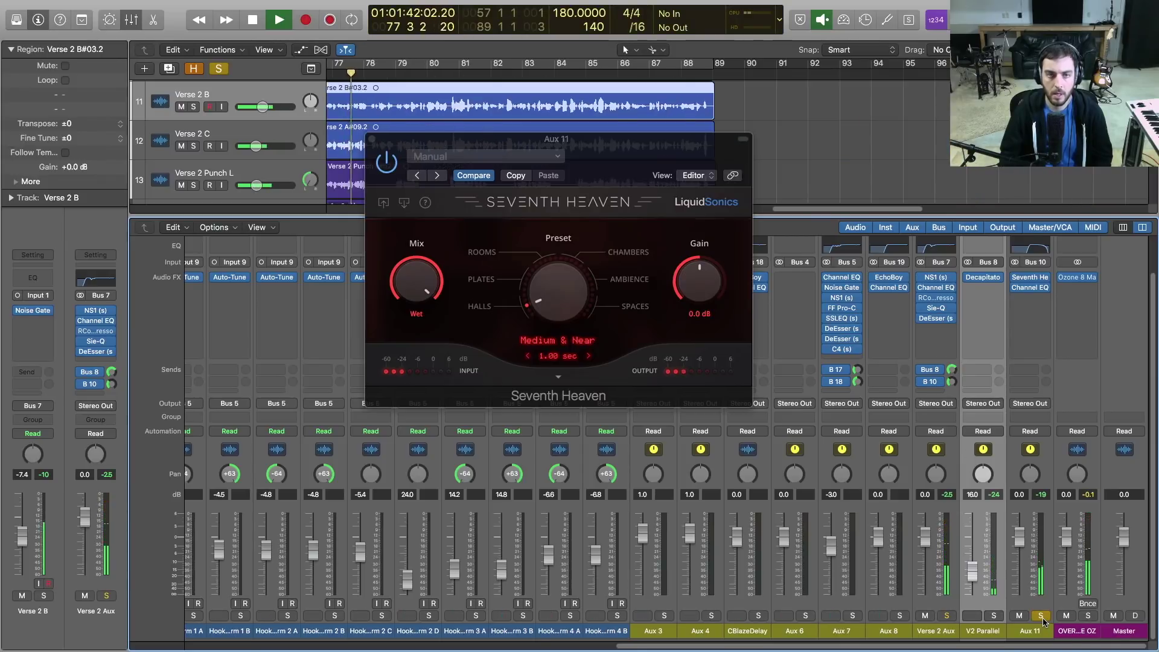
click(1042, 616)
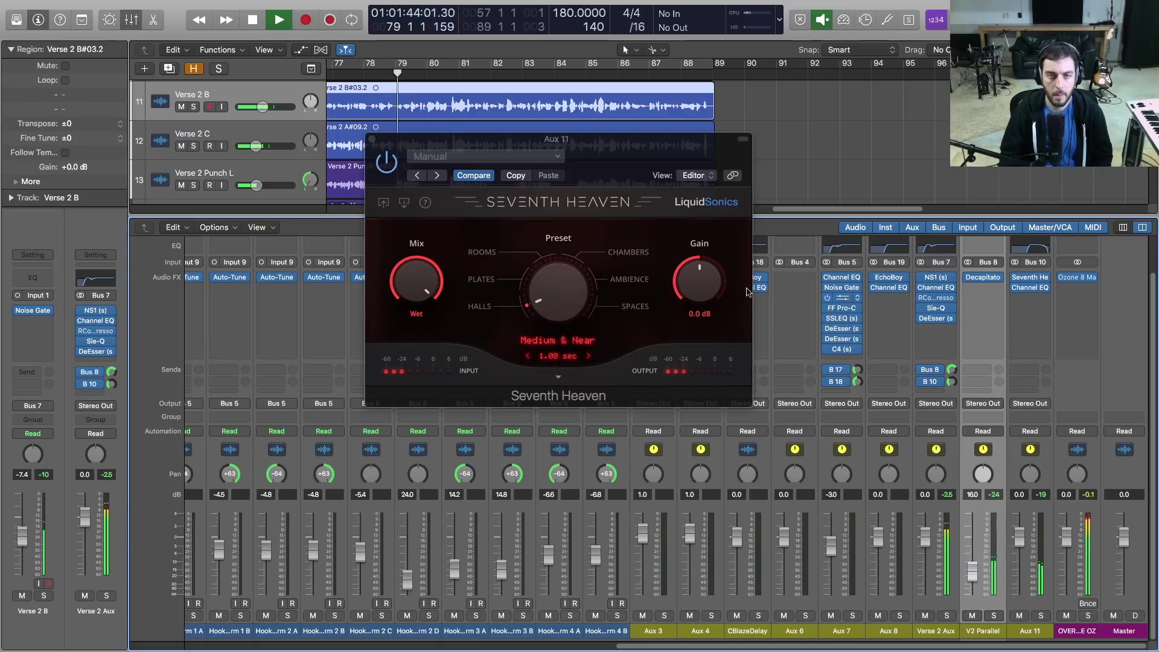
click(371, 140)
- Deselect the regions and set the faders of Verse 2 B to -10.8 dB, Verse 2 C -14.4, Punch L -10.4 and Punch R -10.2
key(x)
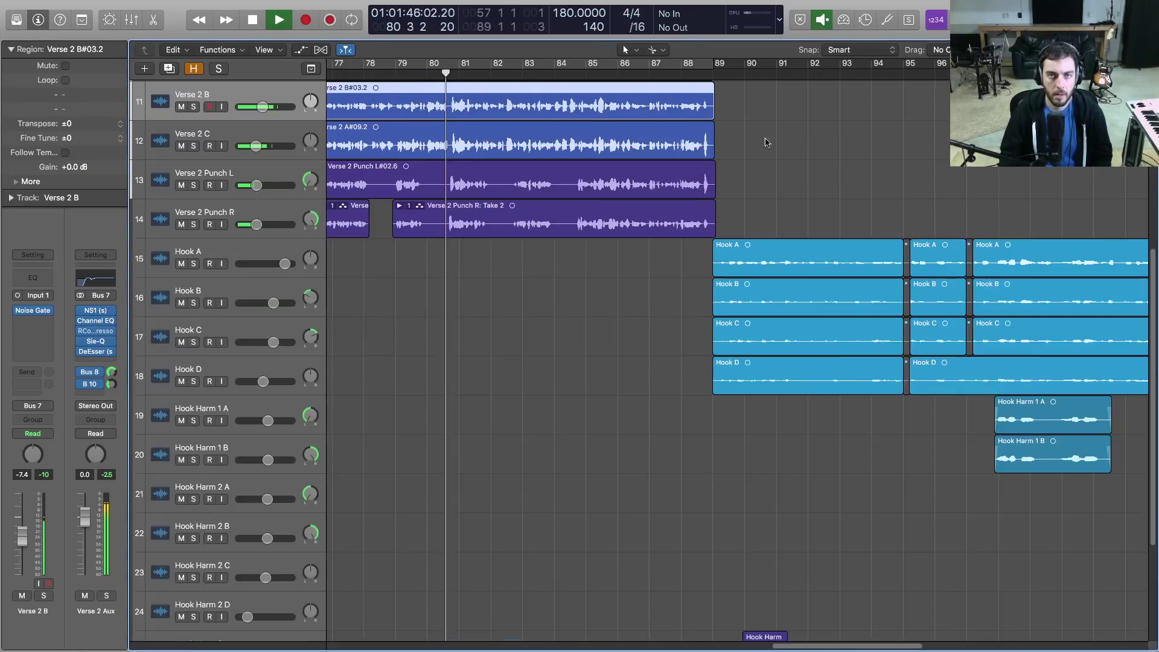
click(488, 273)
key(x)
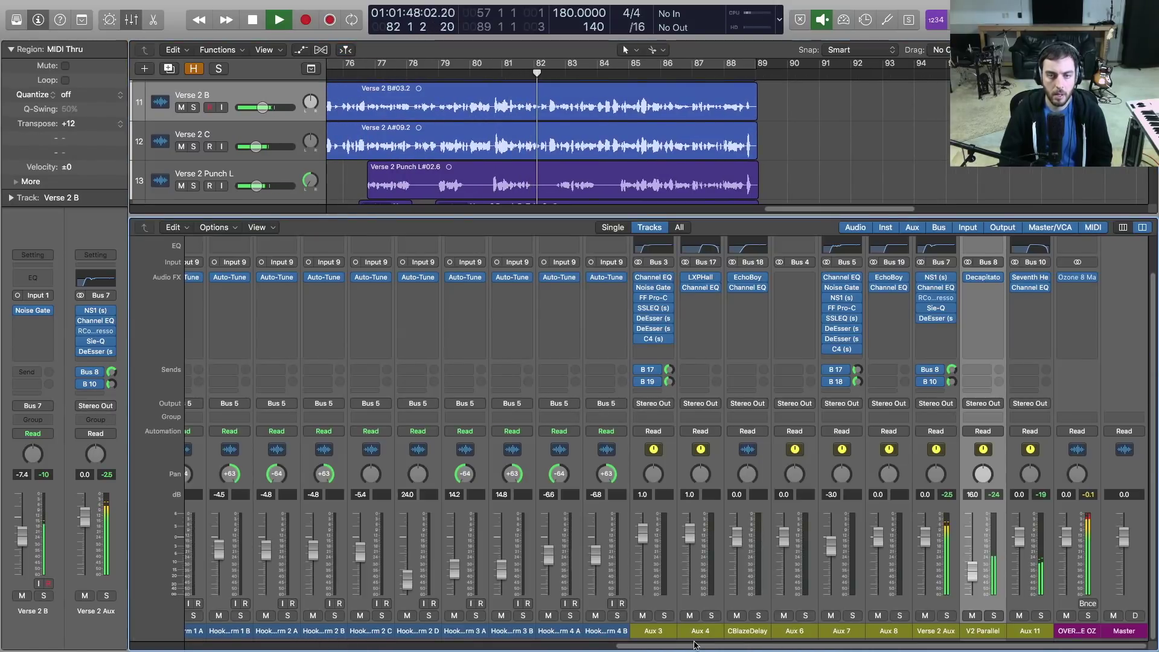
drag(439, 649, 367, 649)
drag(349, 557, 490, 562)
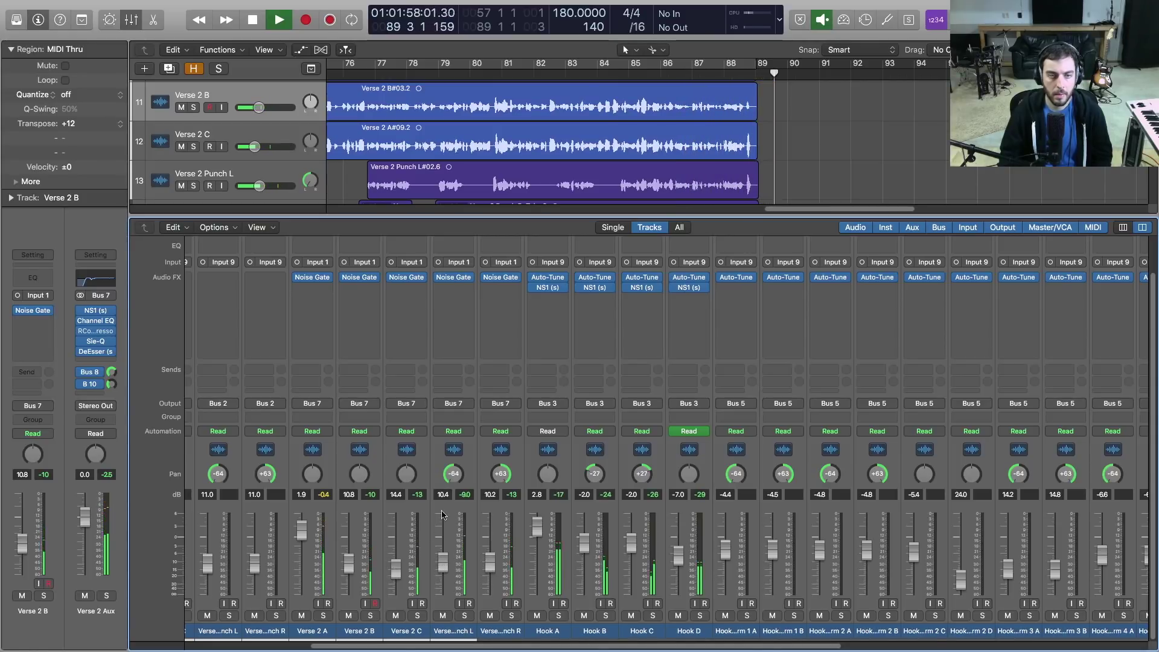
key(space)
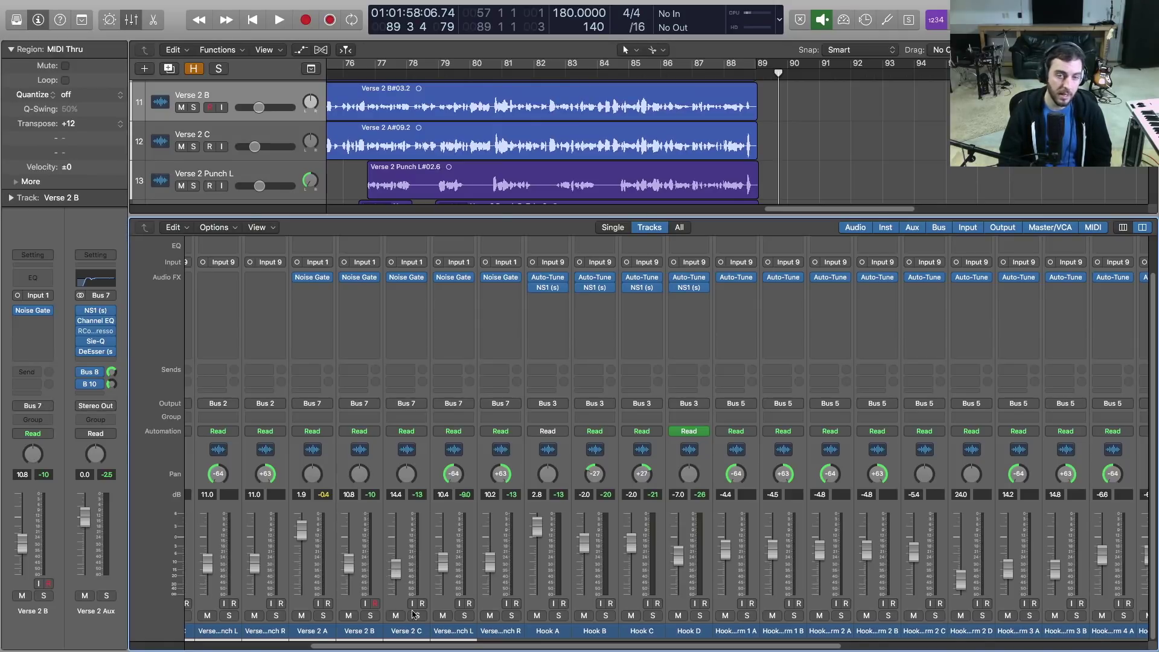
- Replay Verse 2 and set the faders of Verse 2 C to -15.6 dB, Punch L -11.8, Punch R -10.8 and Verse 2 Aux -0.5
drag(420, 648, 801, 648)
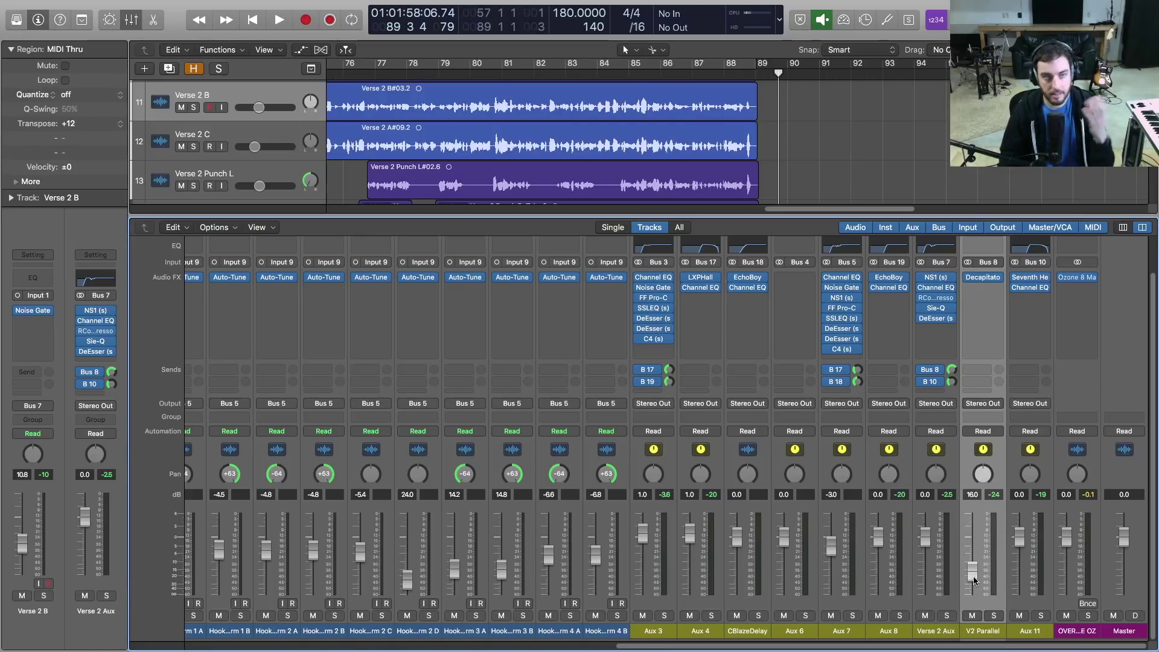
scroll(940, 474, left, 15)
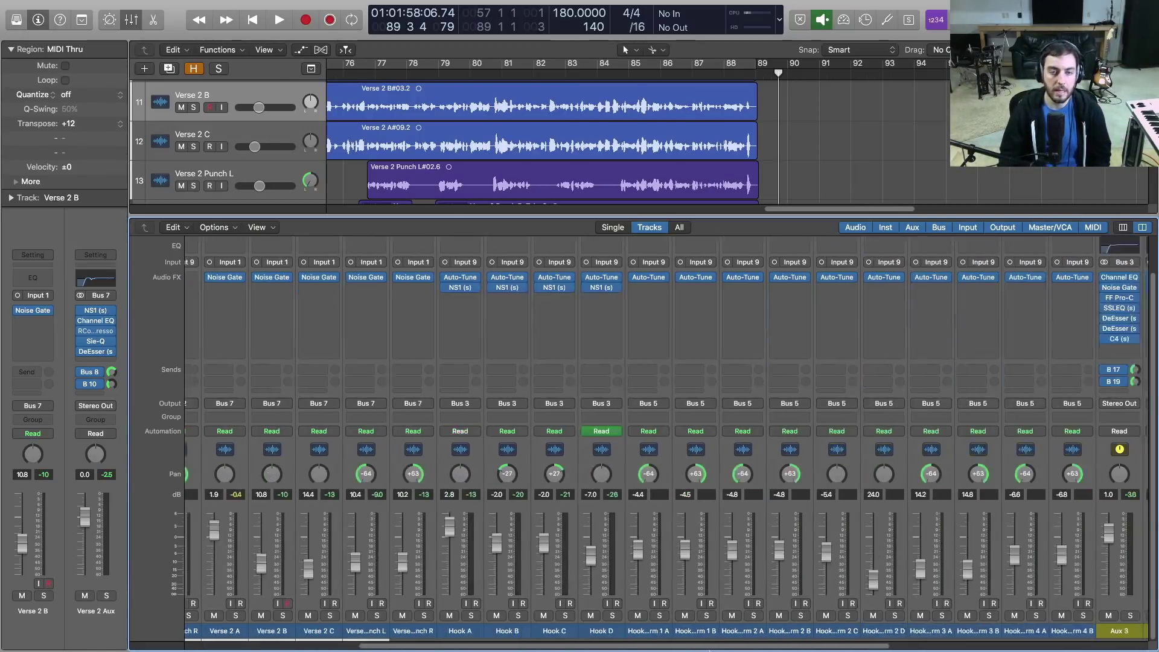
drag(644, 651, 615, 649)
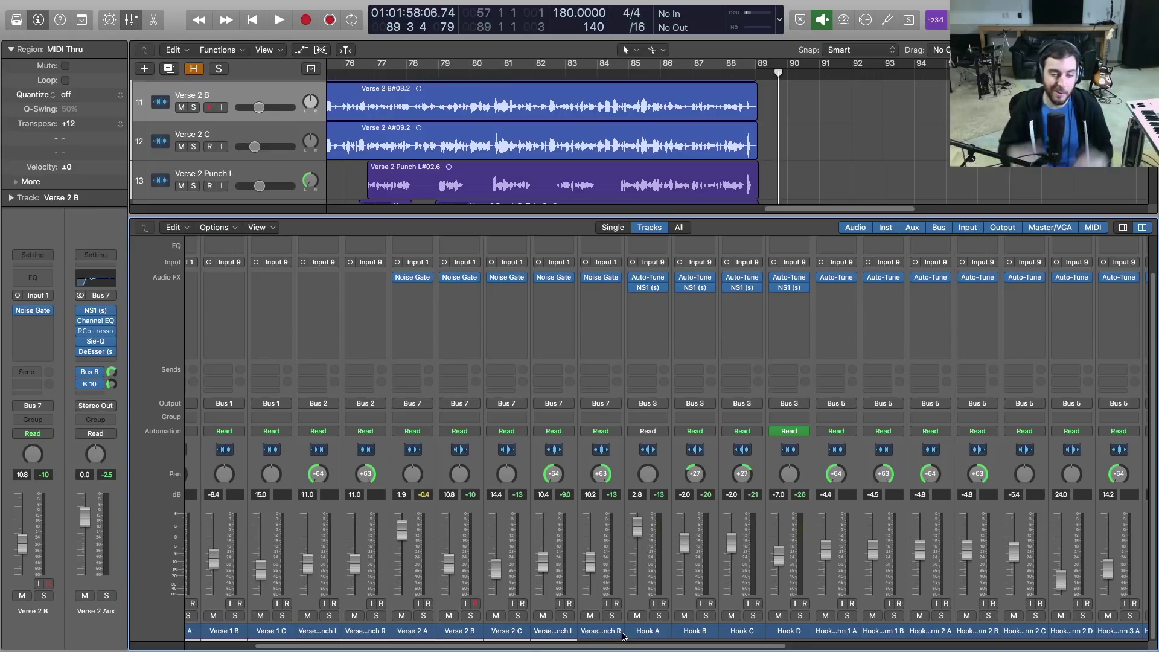
key(space)
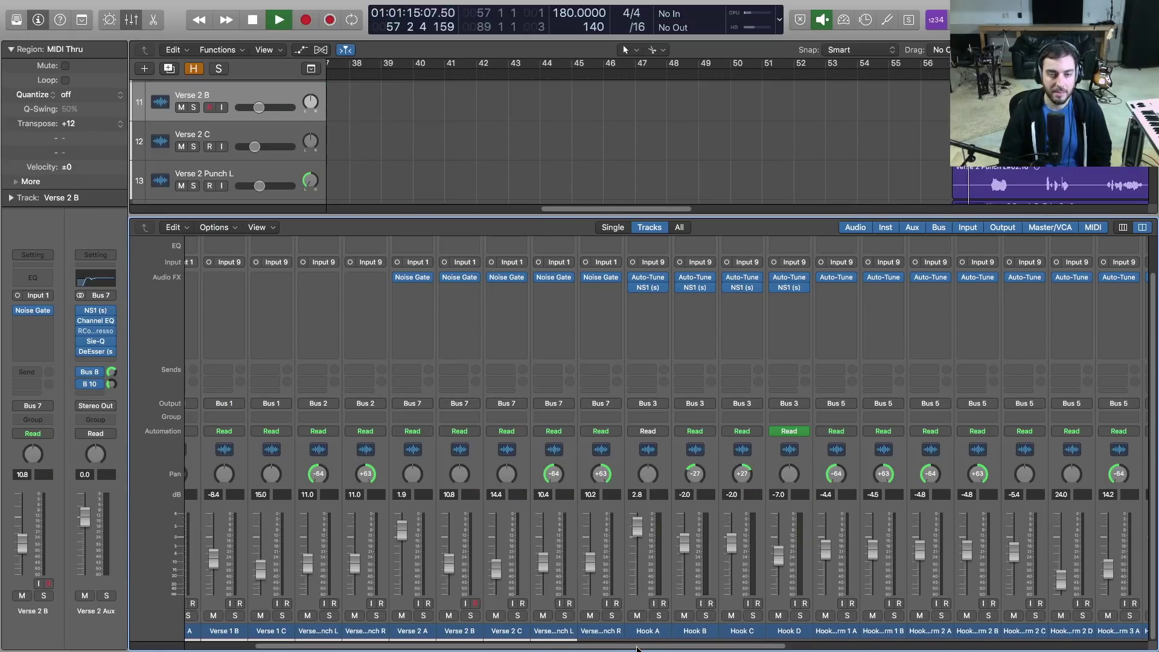
scroll(638, 648, right, 2)
drag(477, 571, 574, 562)
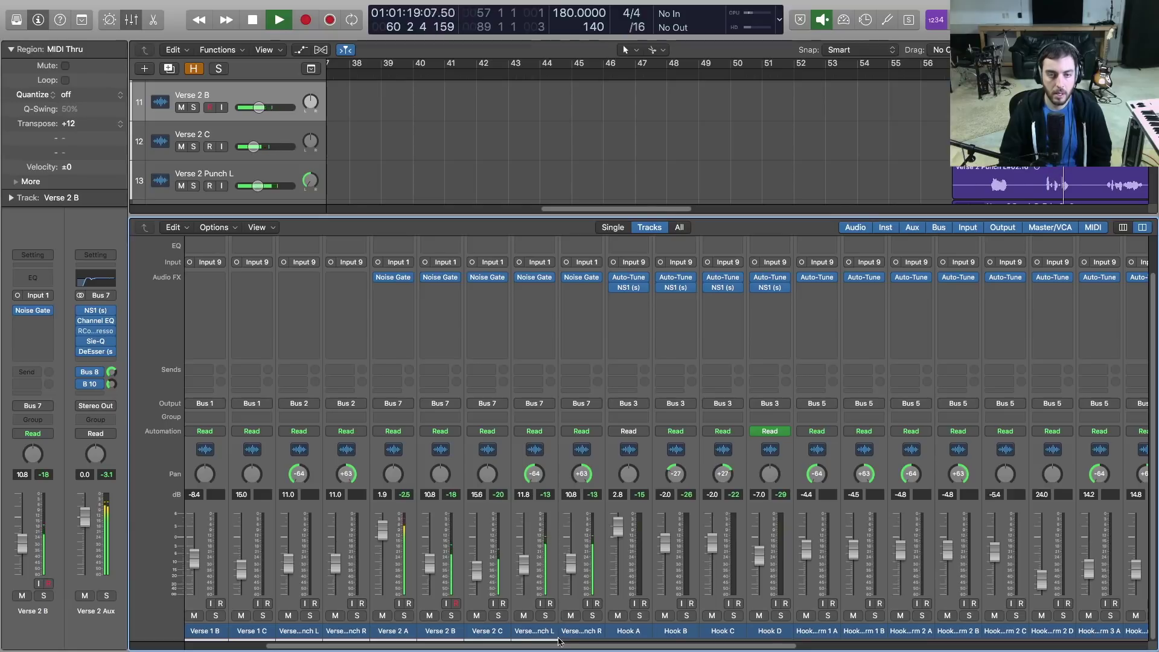
scroll(995, 648, right, 5)
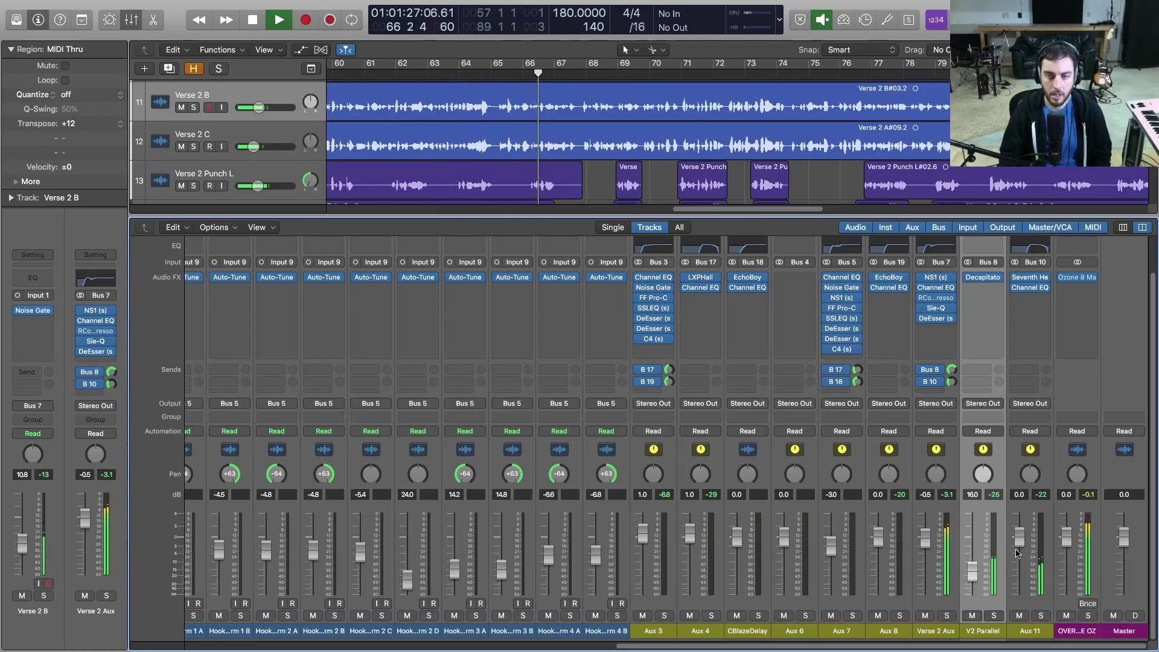
- Stop playback and add a Bus 11 send to Verse 2 Aux
key(space)
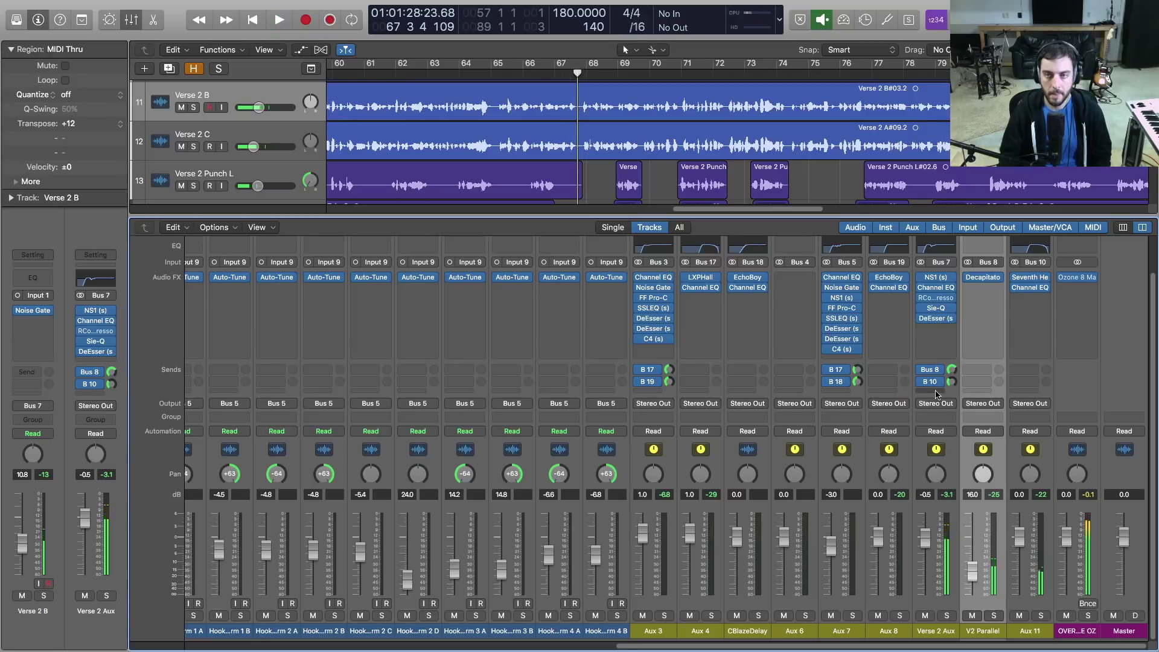
click(938, 393)
mouse_move(960, 447)
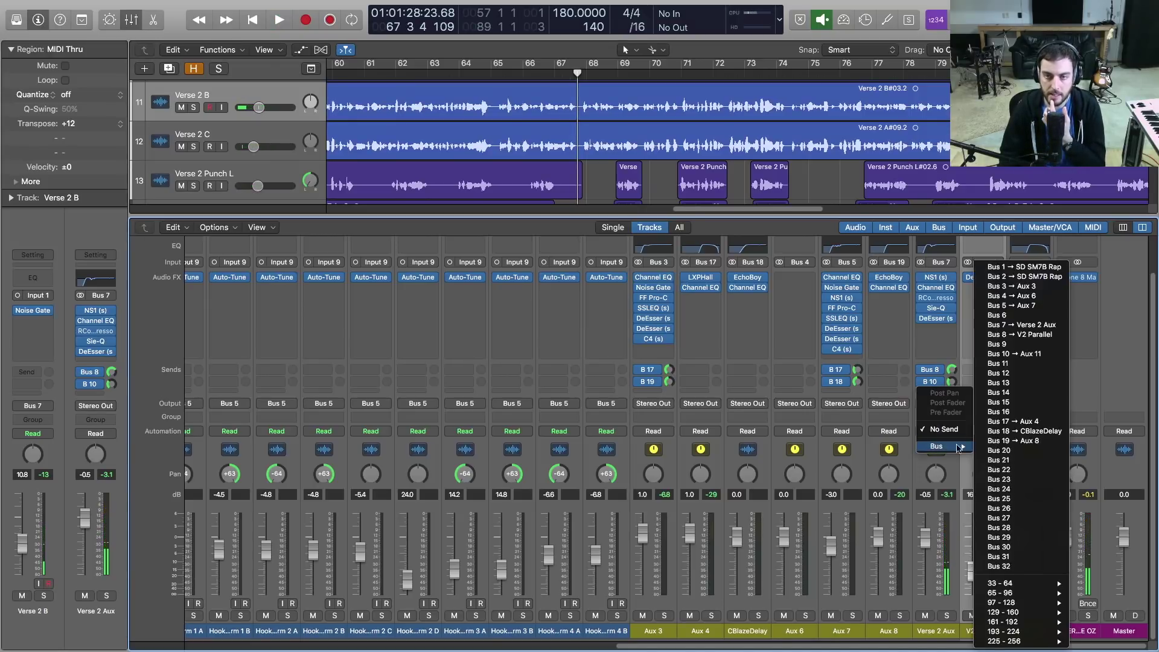
click(1019, 364)
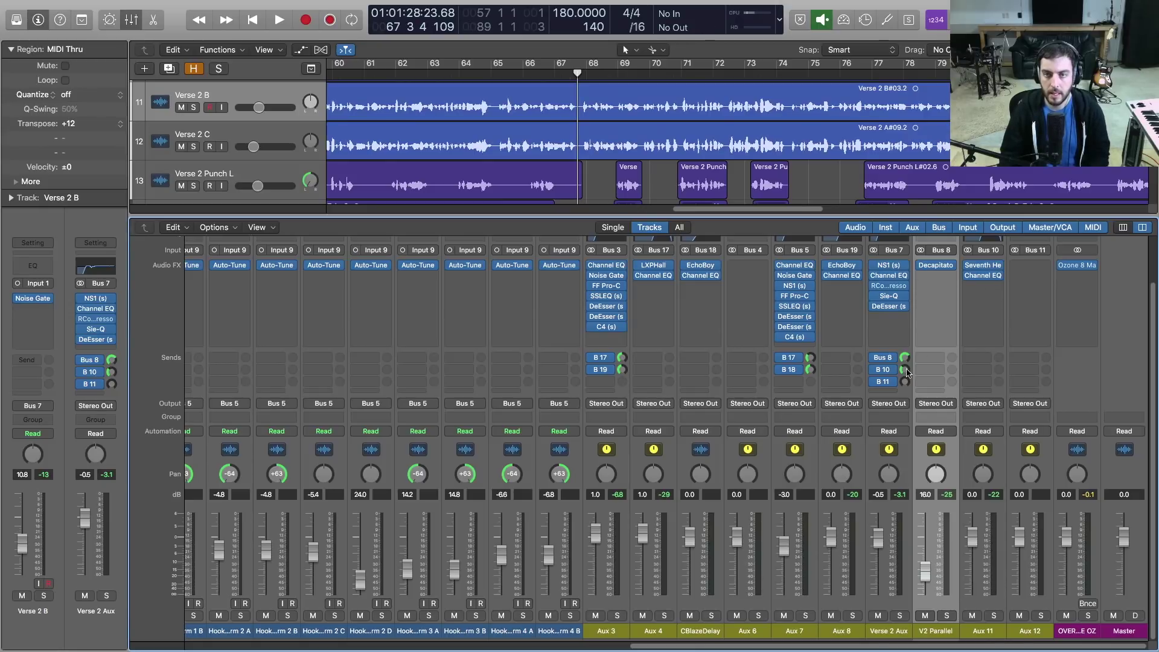
- Rename the Bus 10 aux to Verb Aux and the Bus 11 aux to DLY Aux
double_click(984, 632)
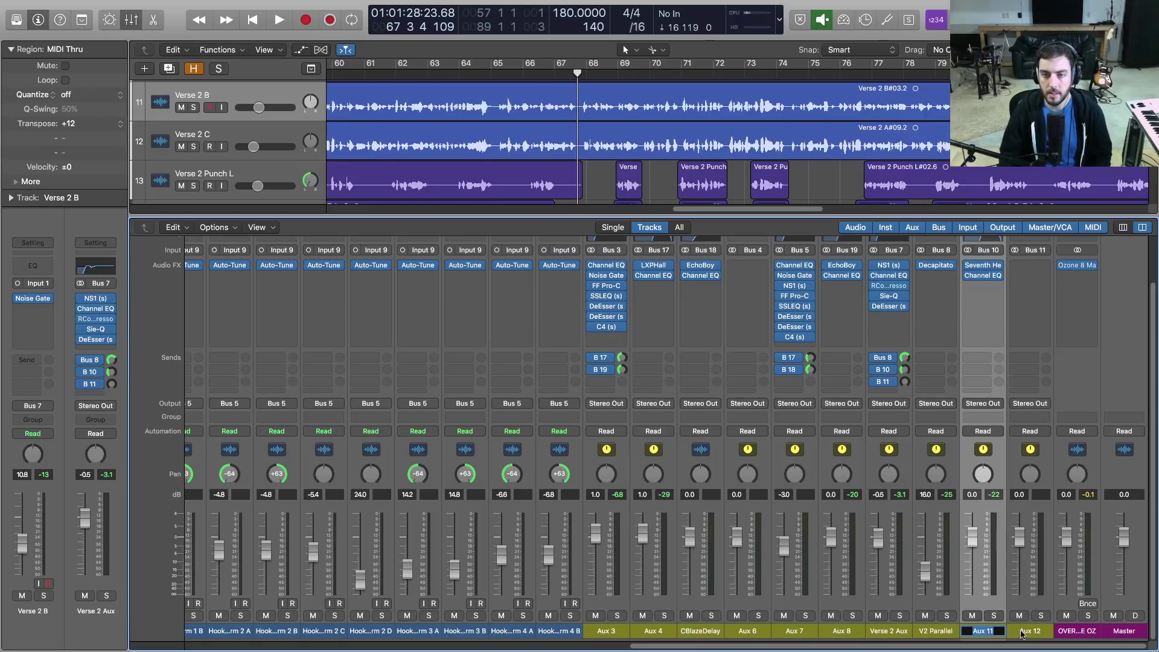
text(Verb Aux)
key(Return)
double_click(1049, 631)
text(DLY)
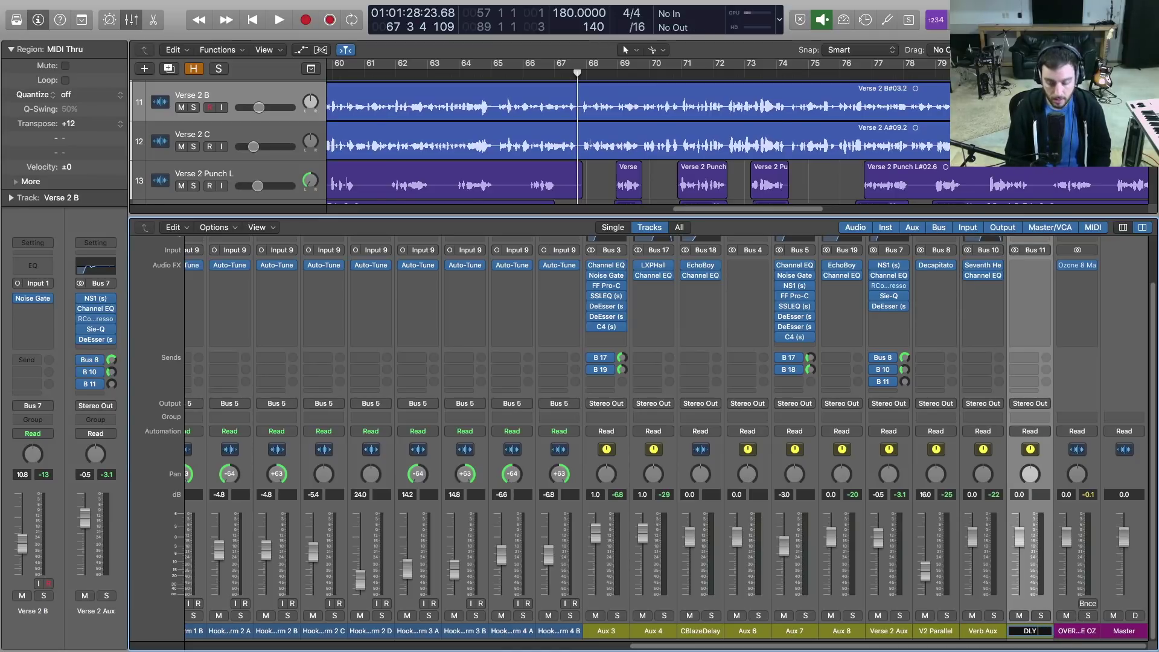
key(Return)
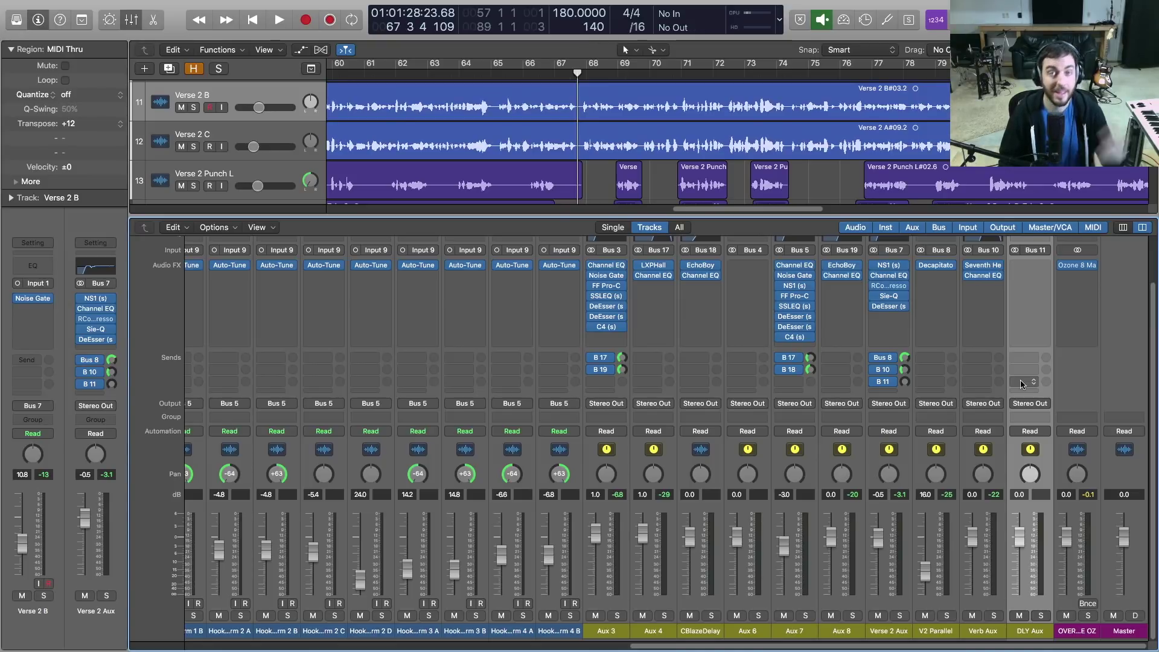
- Insert the Waves H-Delay (s) plug-in on DLY Aux and move its window clear of the Verse 2 Aux sends
click(1046, 266)
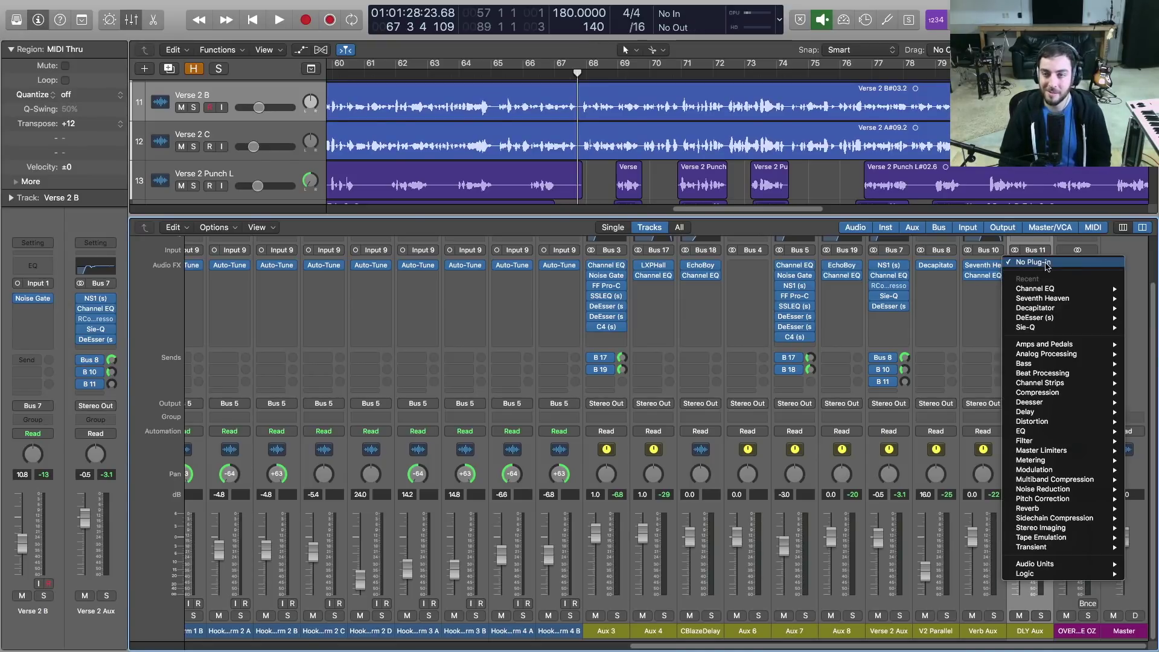
mouse_move(1044, 548)
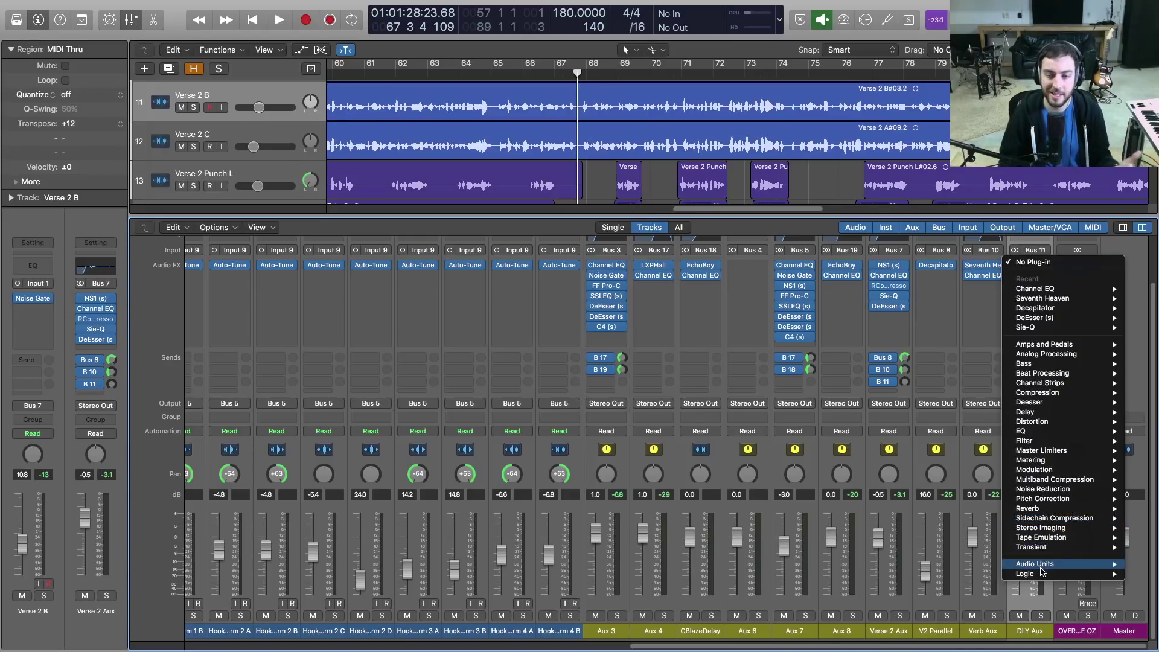
mouse_move(1043, 570)
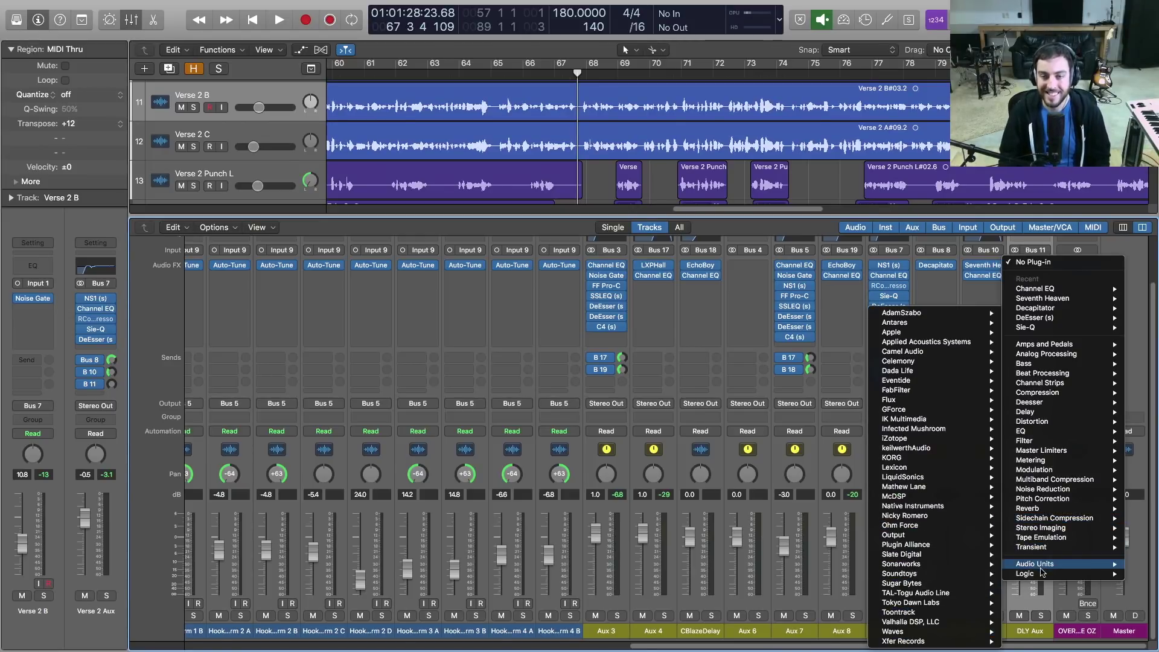
mouse_move(966, 386)
mouse_move(905, 632)
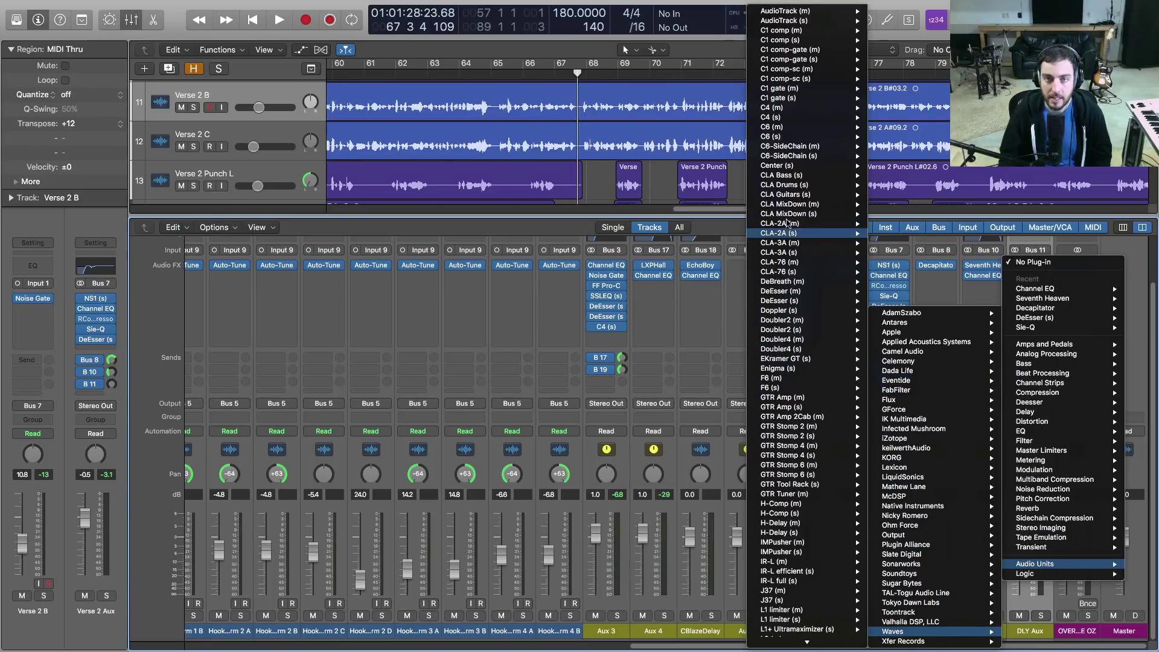
scroll(785, 525, down, 3)
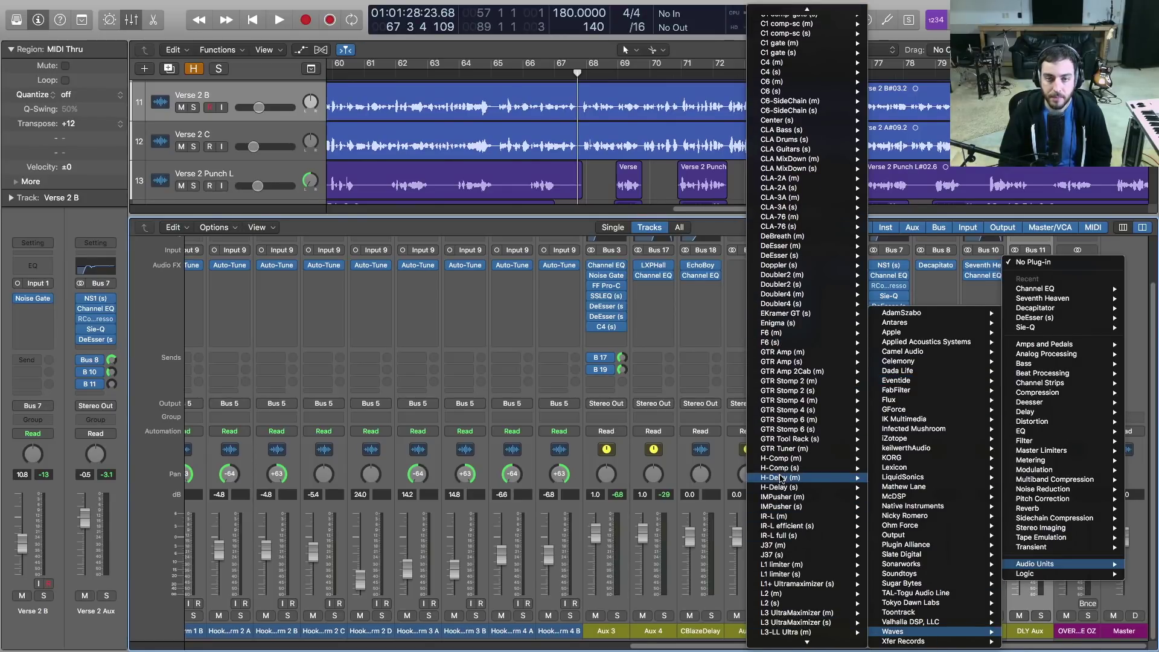
mouse_move(782, 488)
click(729, 489)
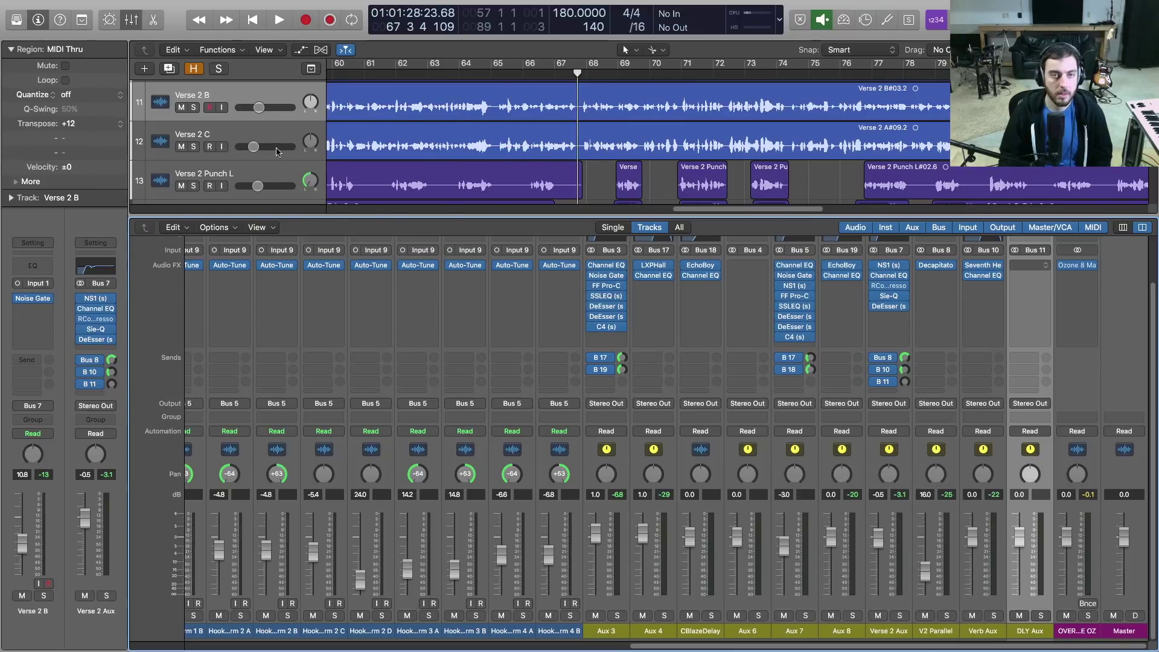
drag(605, 203, 481, 193)
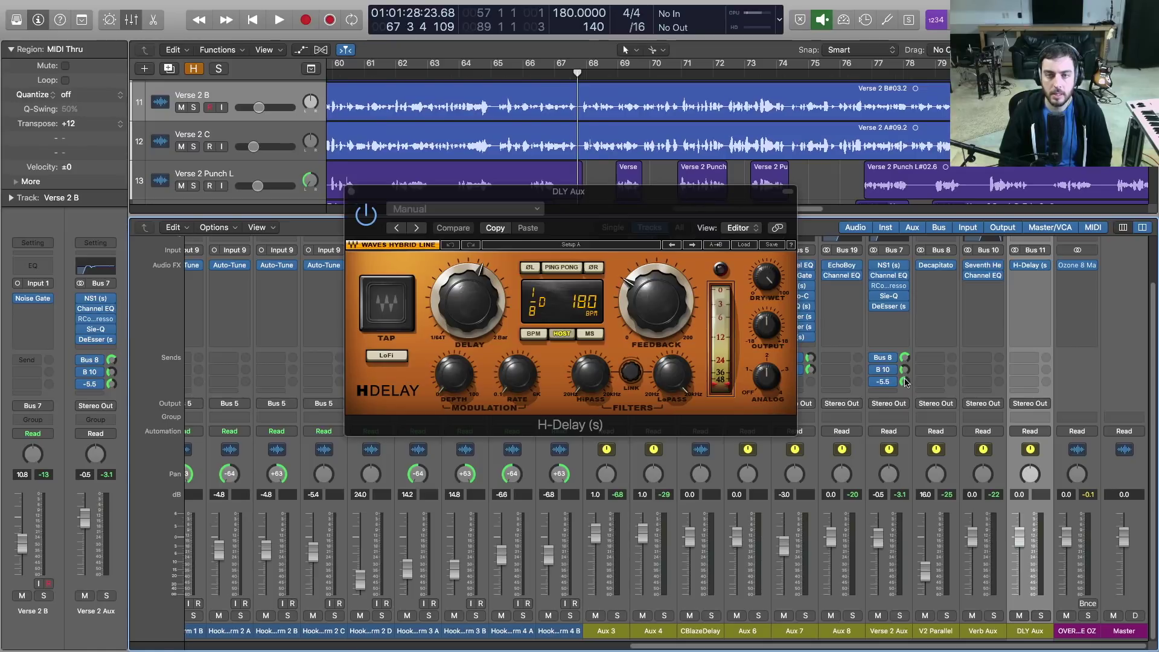
- Play the verse with Verse 2 Aux's Bus 11 send at about -12.4 dB, and set H-Delay to a 199 ms ping-pong delay
key(space)
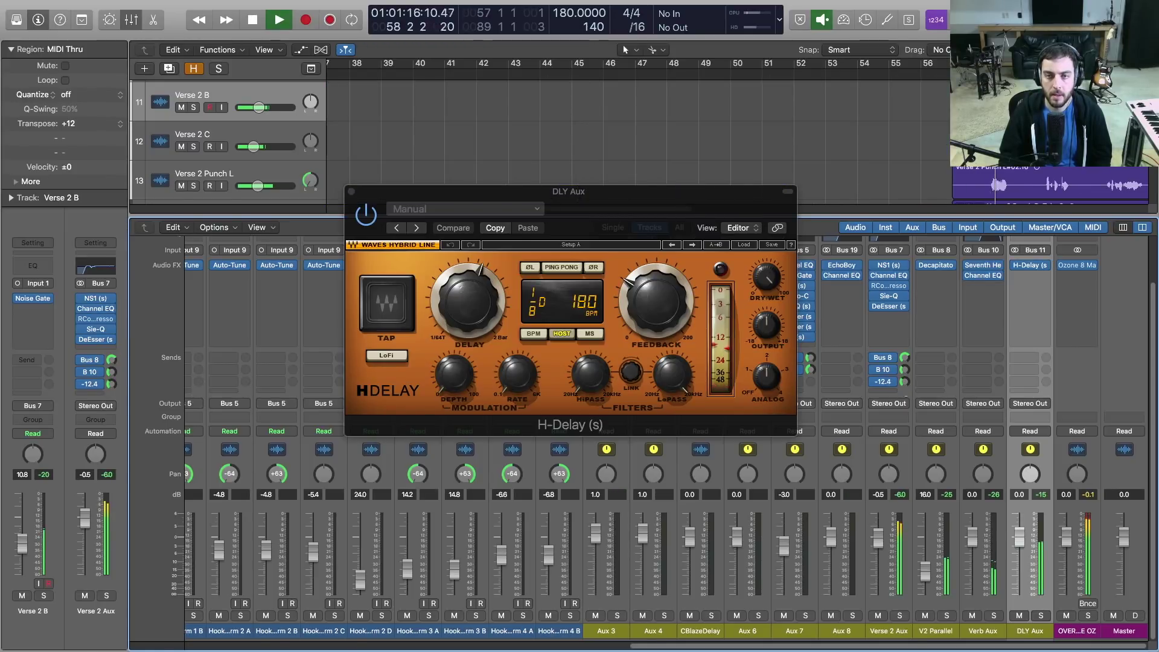
drag(475, 294, 475, 329)
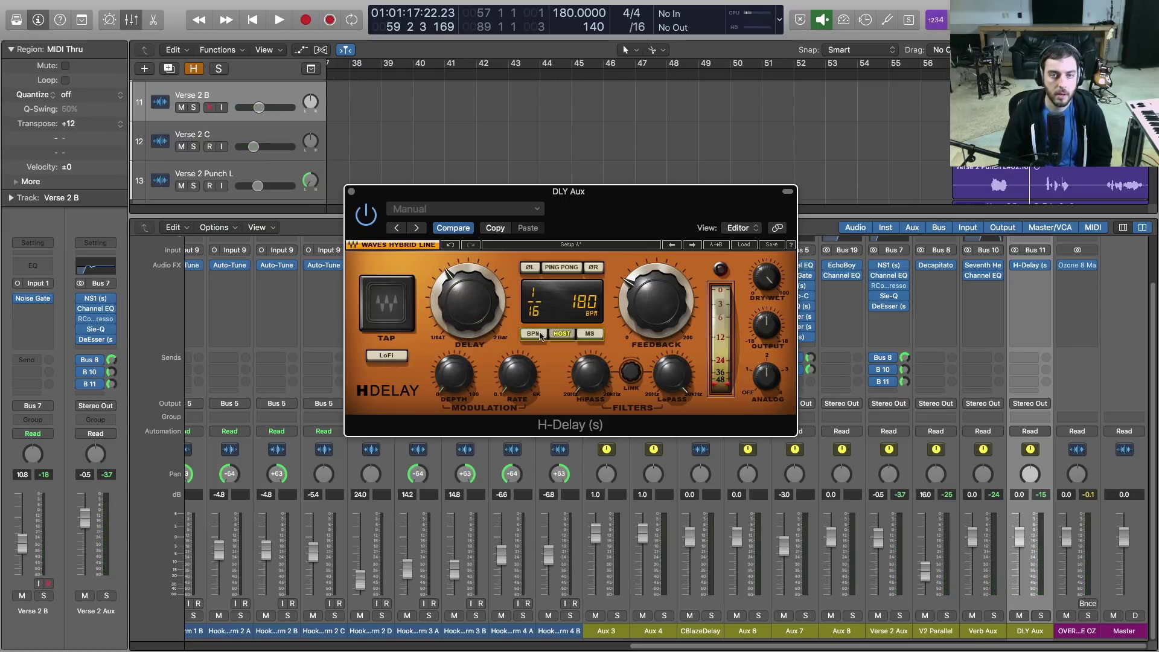
click(584, 336)
mouse_move(477, 317)
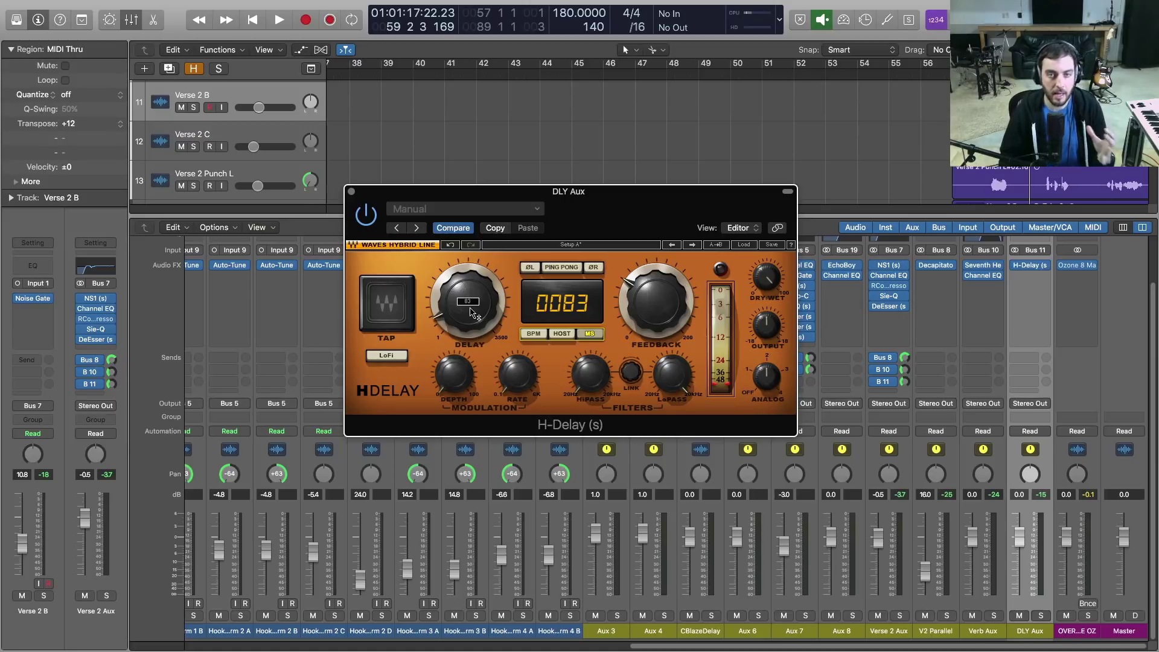
drag(473, 312, 473, 269)
click(561, 267)
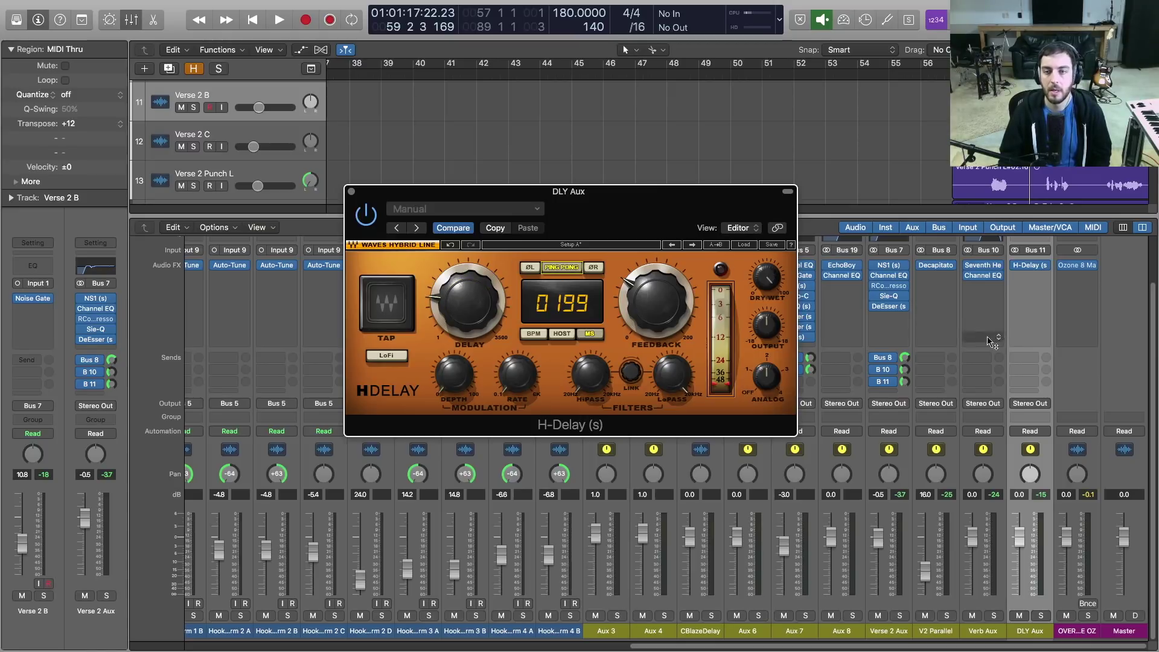
- Turn down H-Delay's analog setting, raise its high-pass filter, and set the delay to 119 ms while replaying the verse
drag(770, 364, 770, 389)
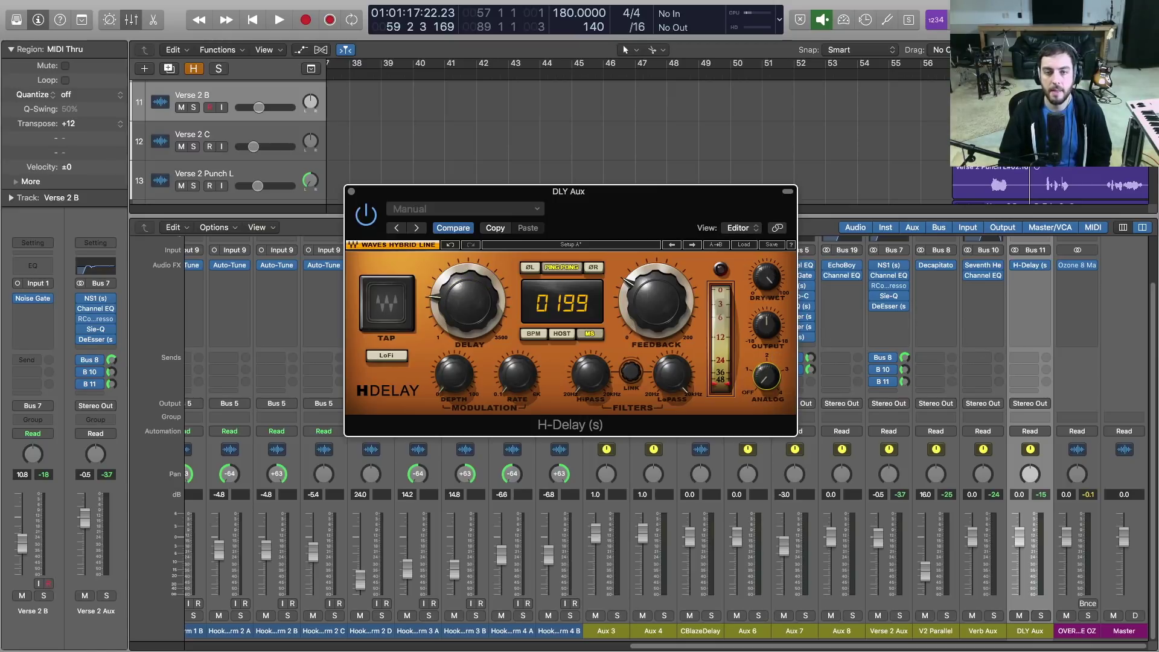
click(591, 378)
drag(591, 377, 591, 369)
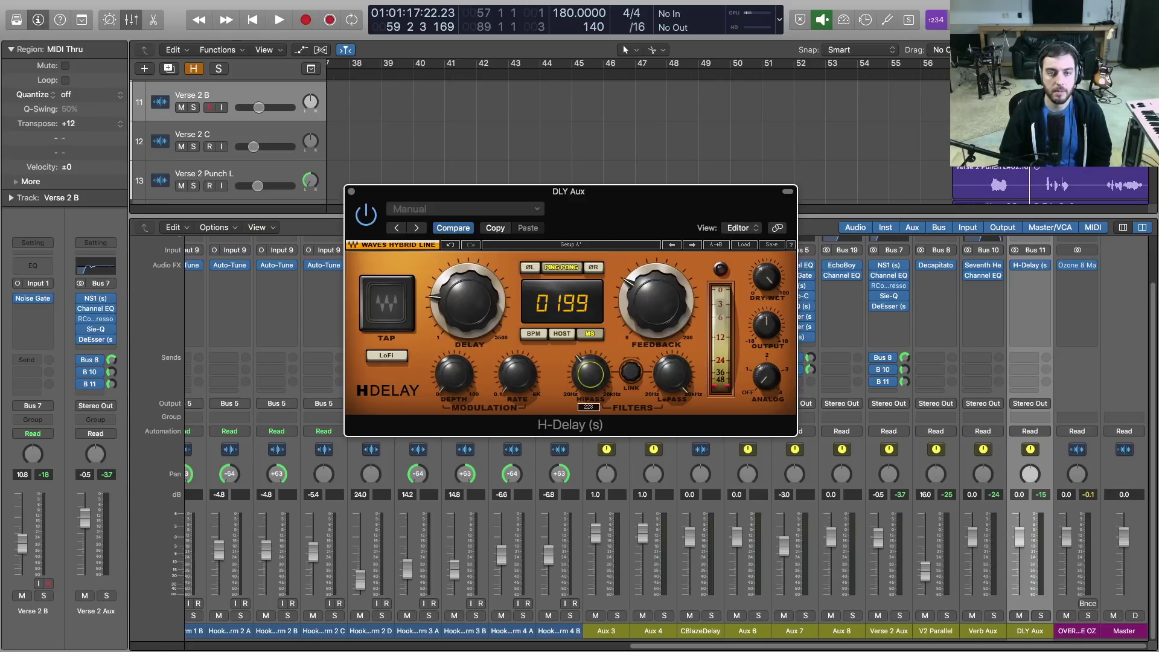
key(space)
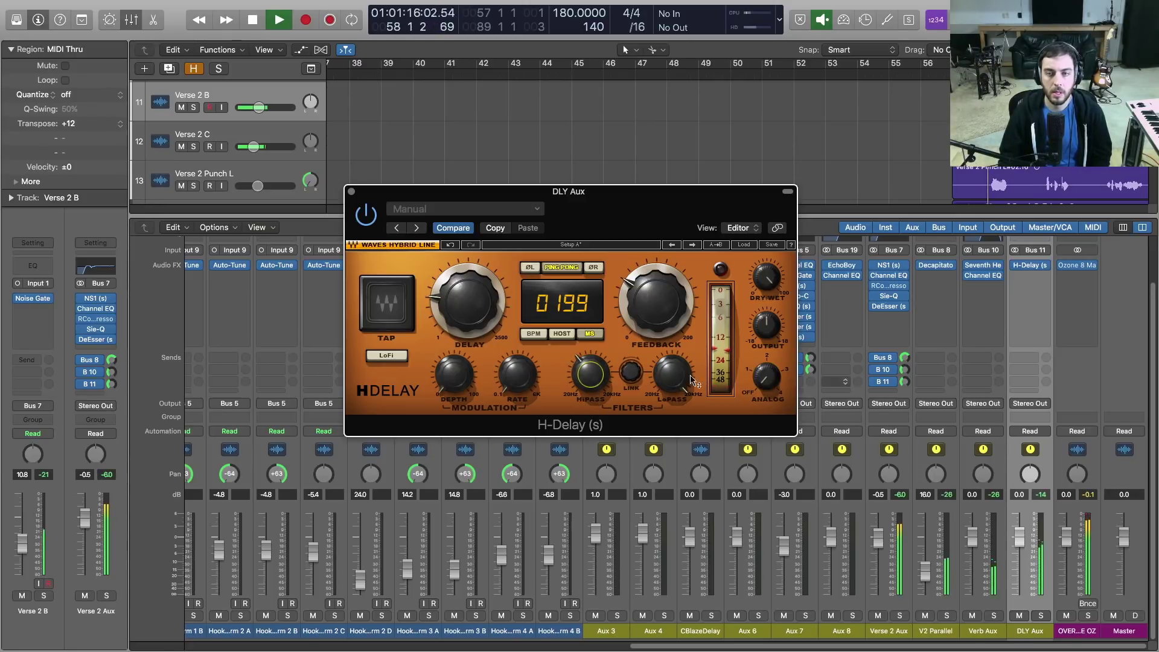
drag(468, 300, 468, 320)
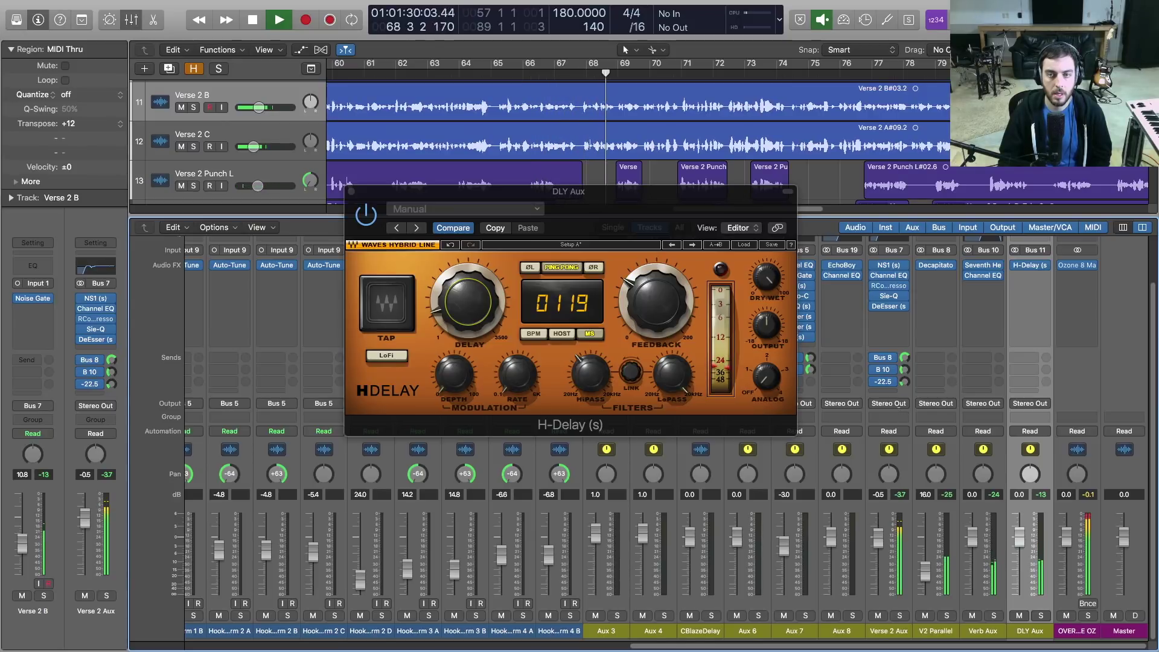
- Audition Verse 2 Aux soloed and unsoloed, setting its Bus 10 send to about -16.2 dB and Bus 11 to -28.5 dB, and close H-Delay
click(900, 616)
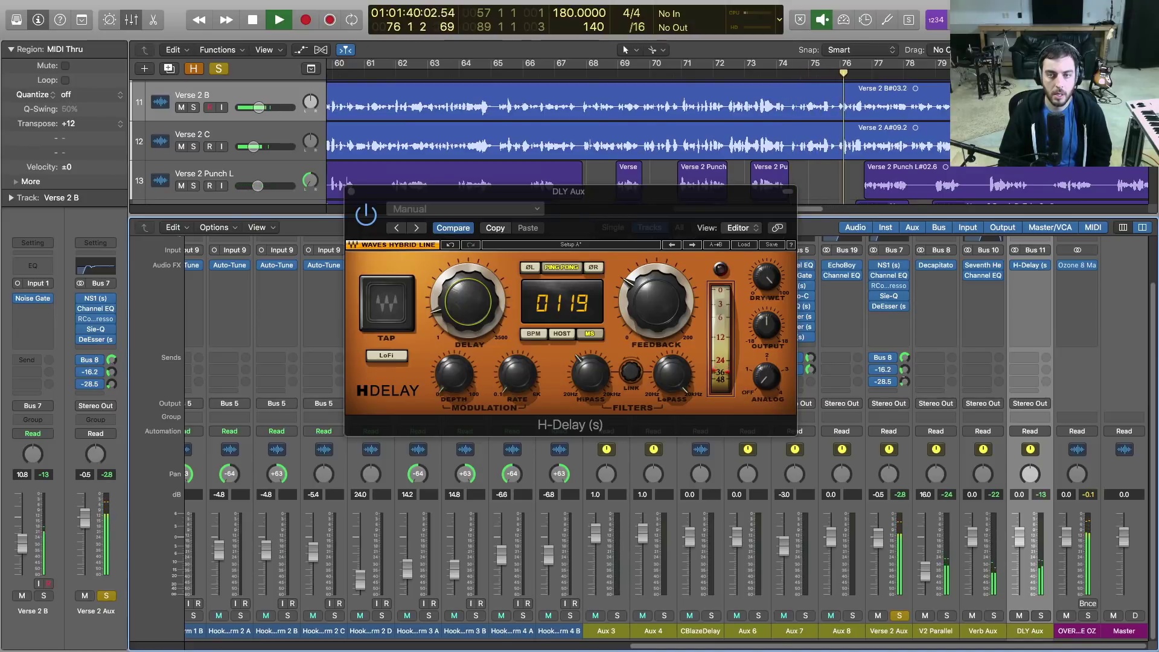
click(901, 615)
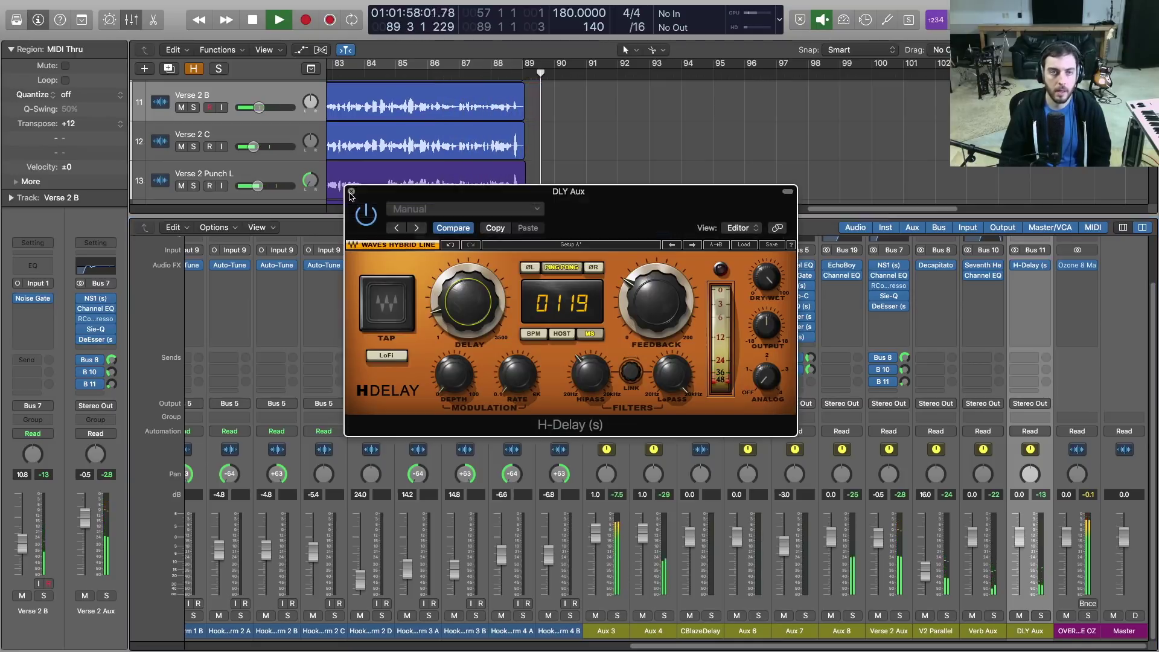
click(351, 193)
key(space)
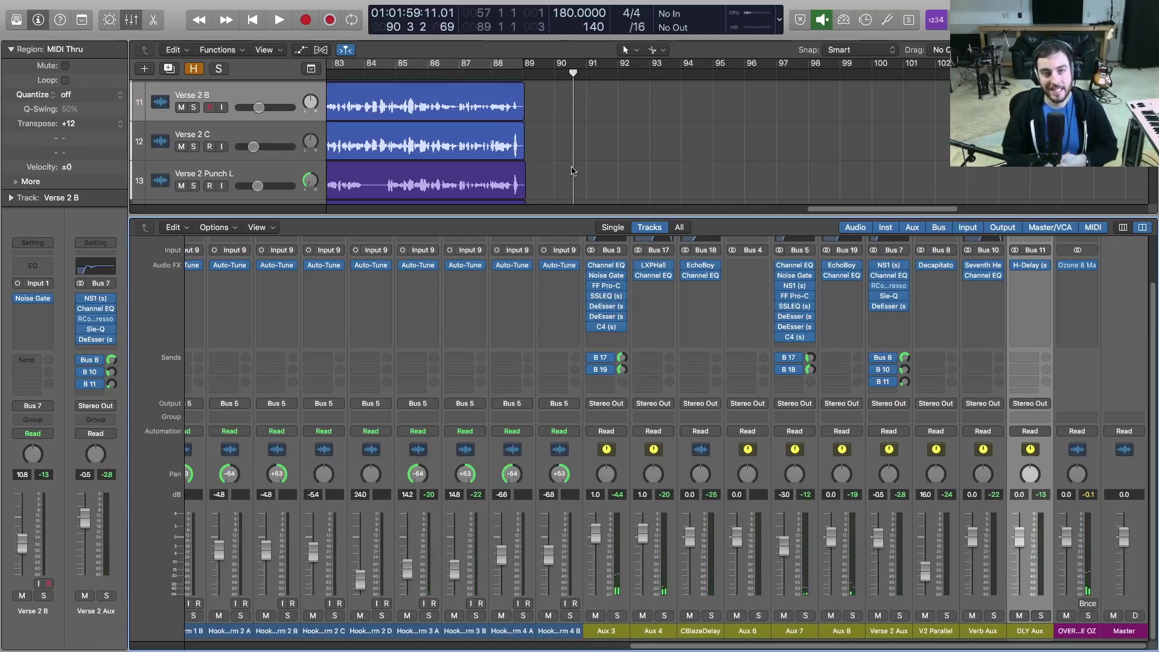
- Hide the mixer to review the Verse 2 lead and punch regions in the arrangement, and bring the mixer back
key(x)
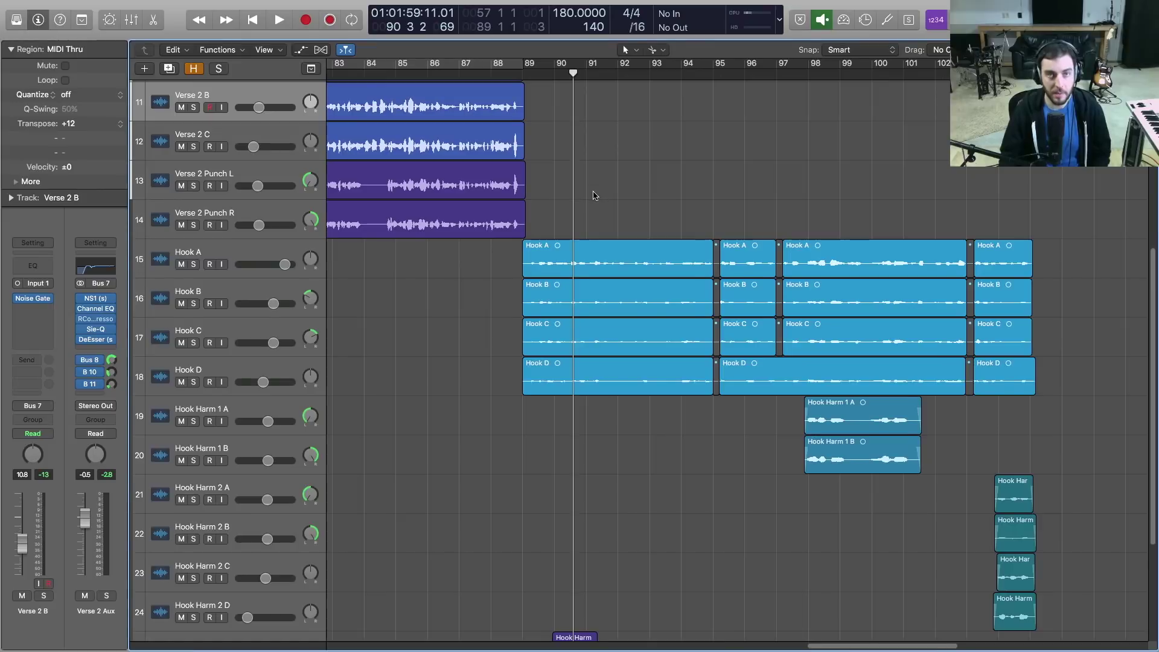
scroll(580, 181, left, 10)
scroll(572, 279, left, 5)
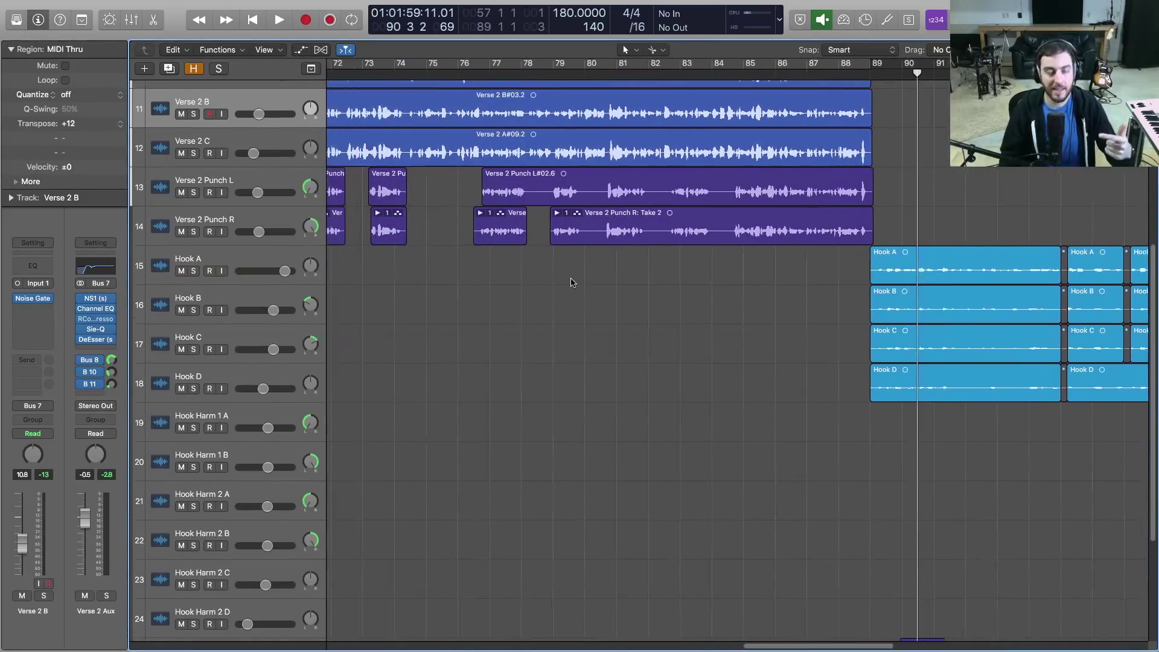
scroll(582, 323, up, 3)
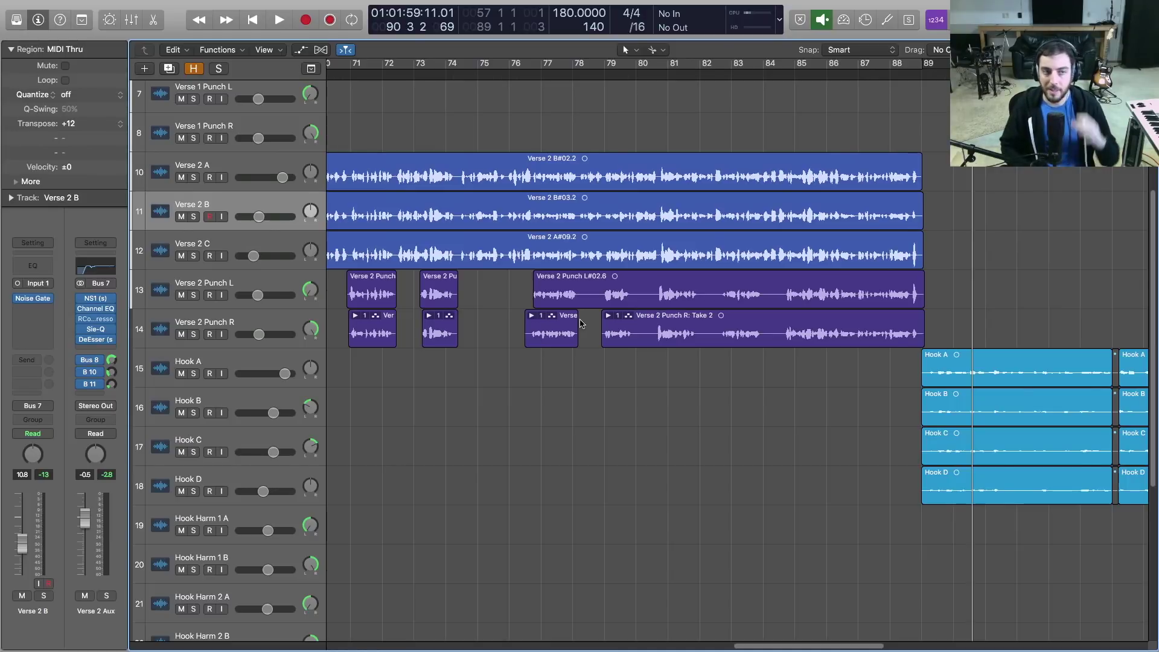
key(x)
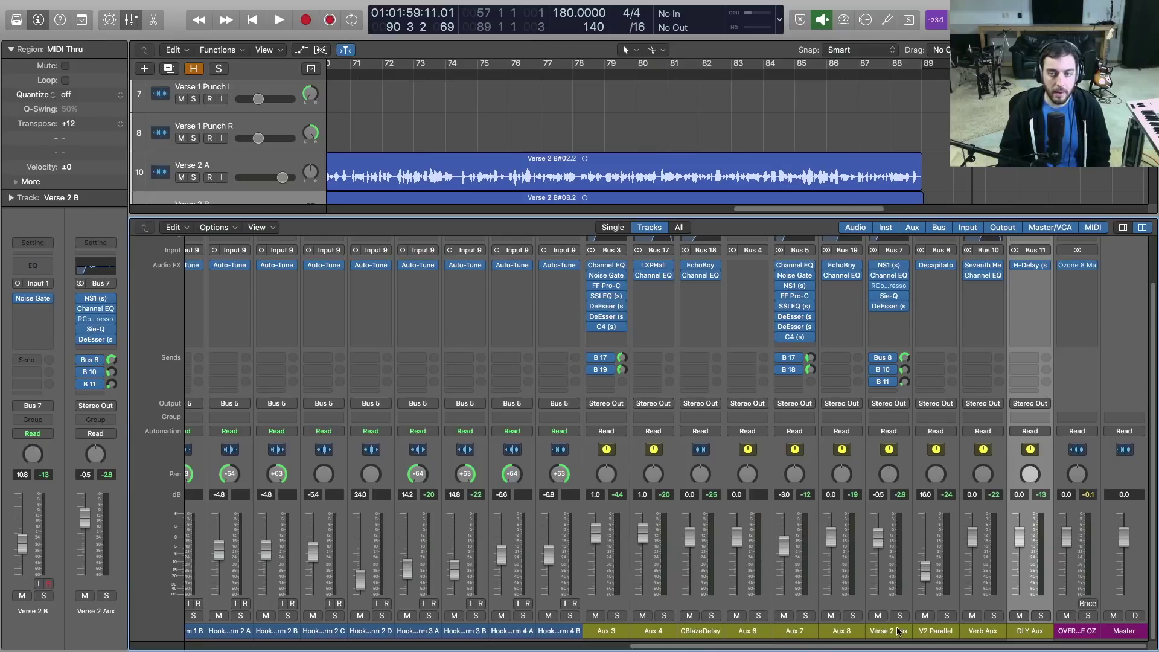
- Enlarge the mixer and review the Verse 2 Aux and V2 Parallel strips, including the RCompressor settings on Verse 2 Aux
click(924, 633)
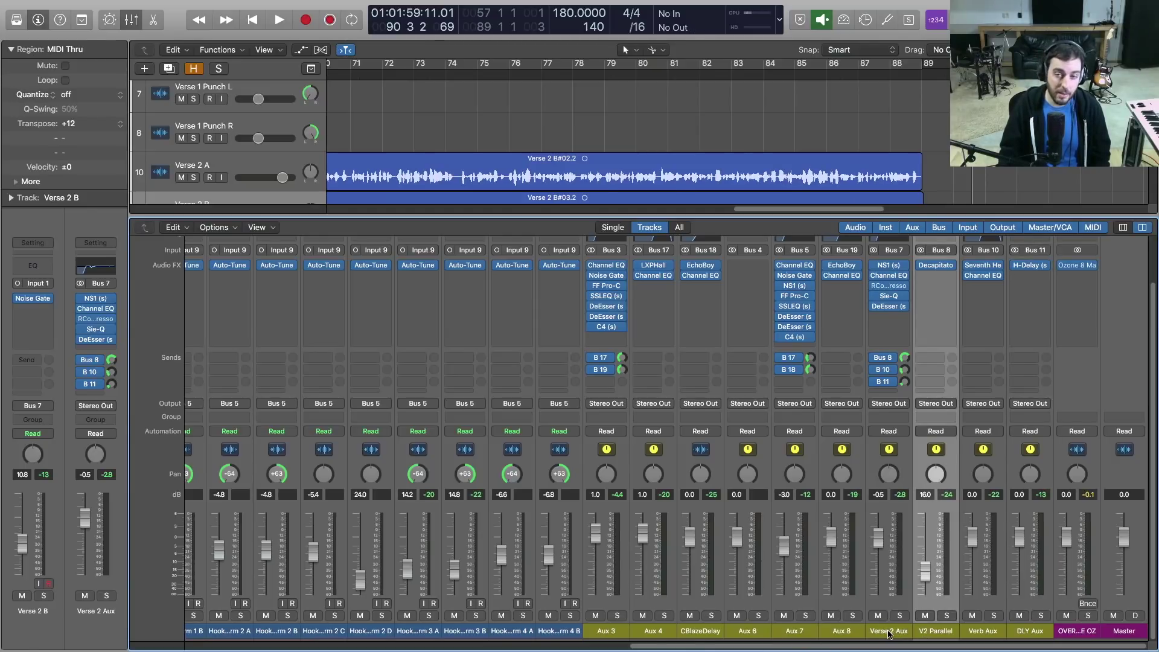
click(891, 633)
click(934, 634)
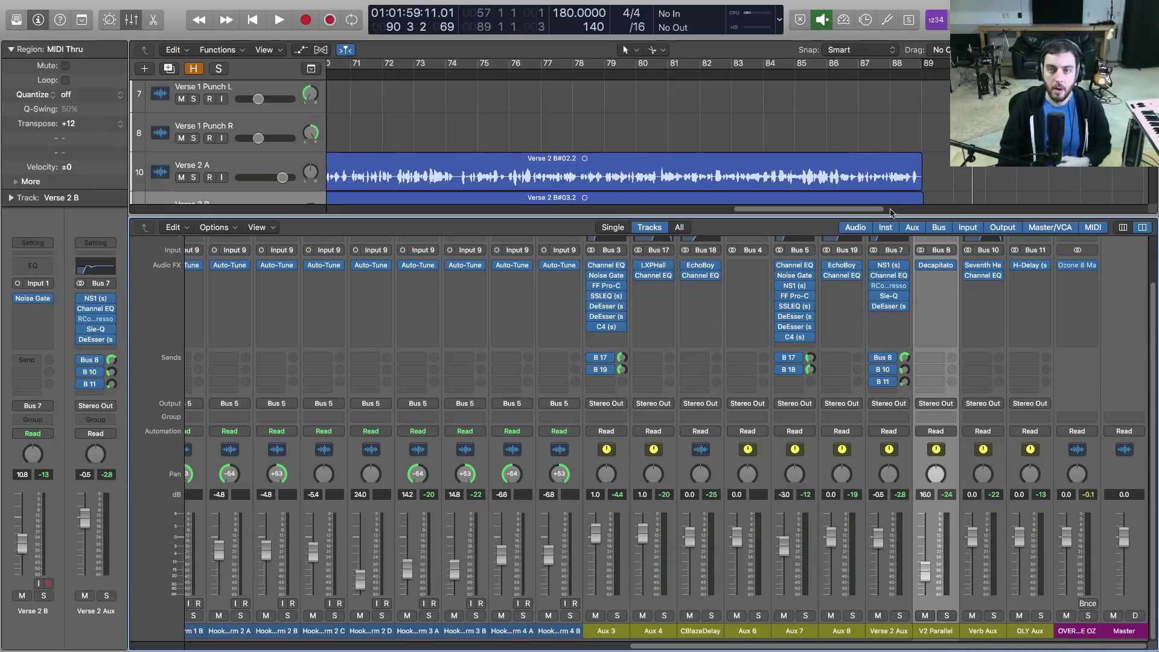
drag(890, 215, 891, 166)
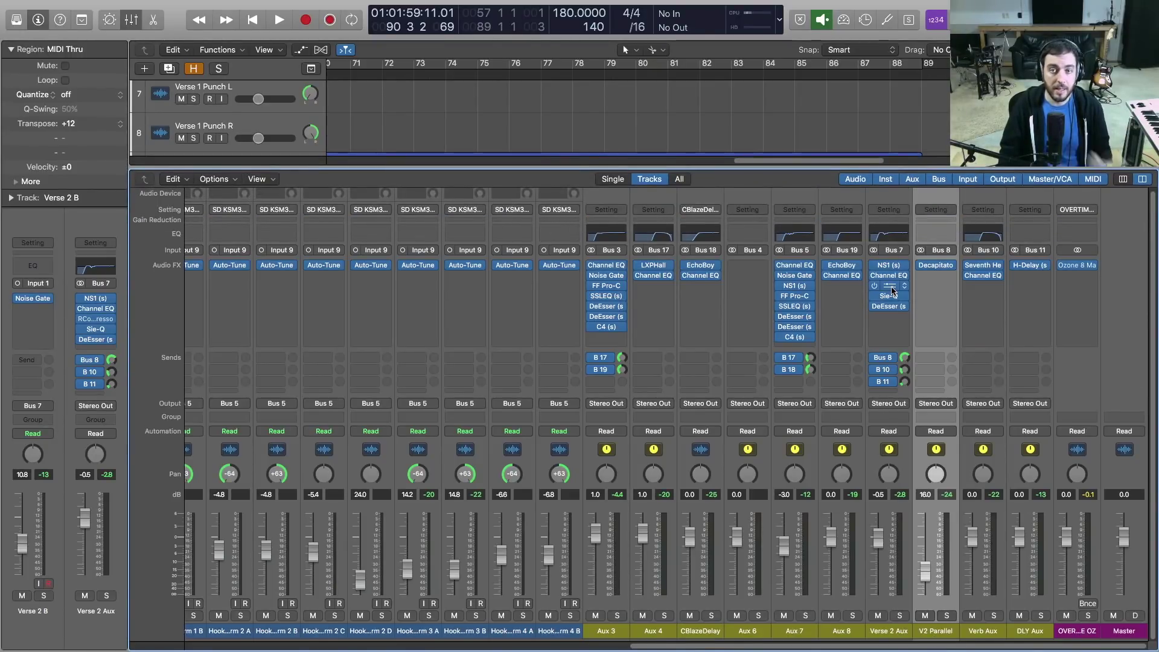
click(889, 286)
drag(663, 160, 582, 164)
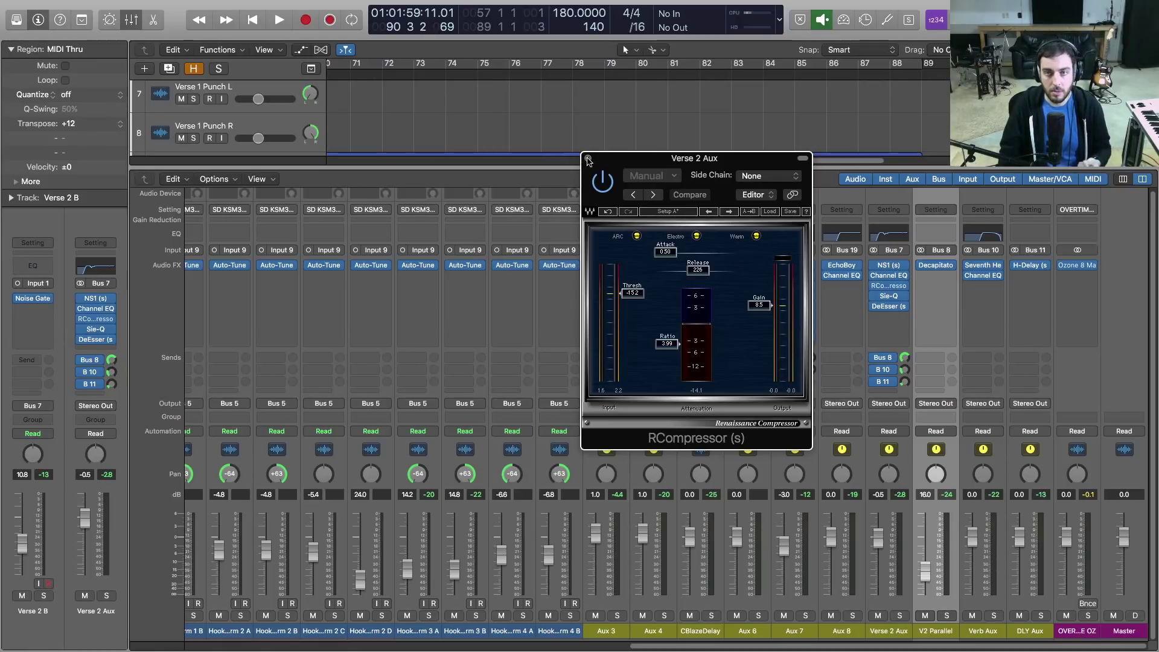
click(588, 159)
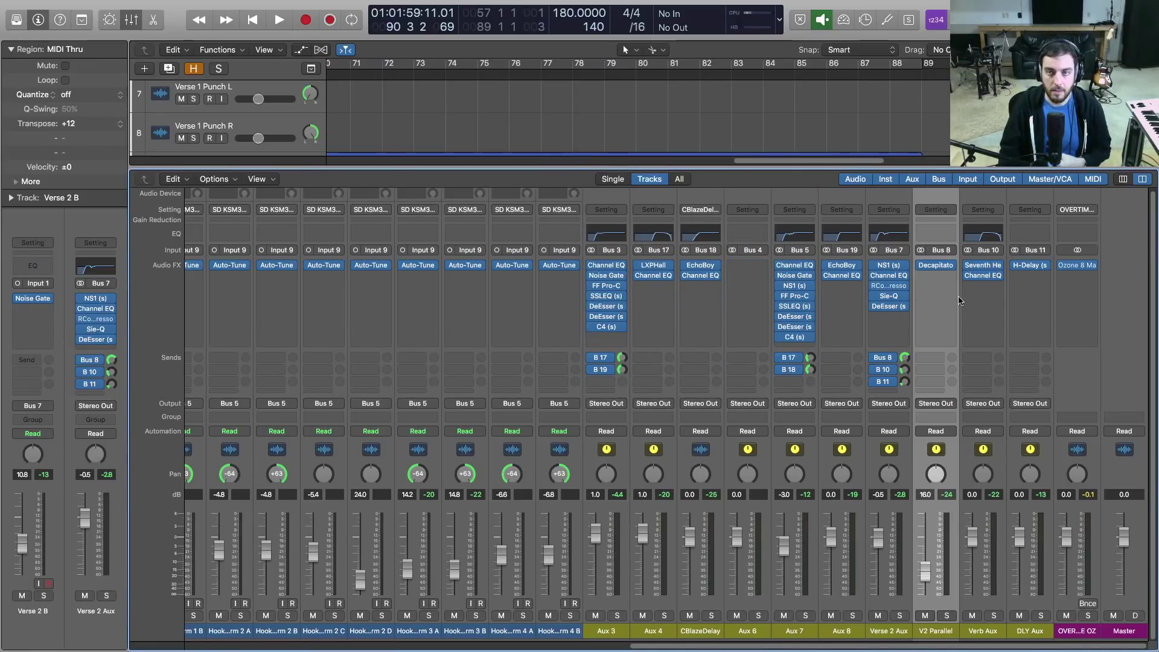